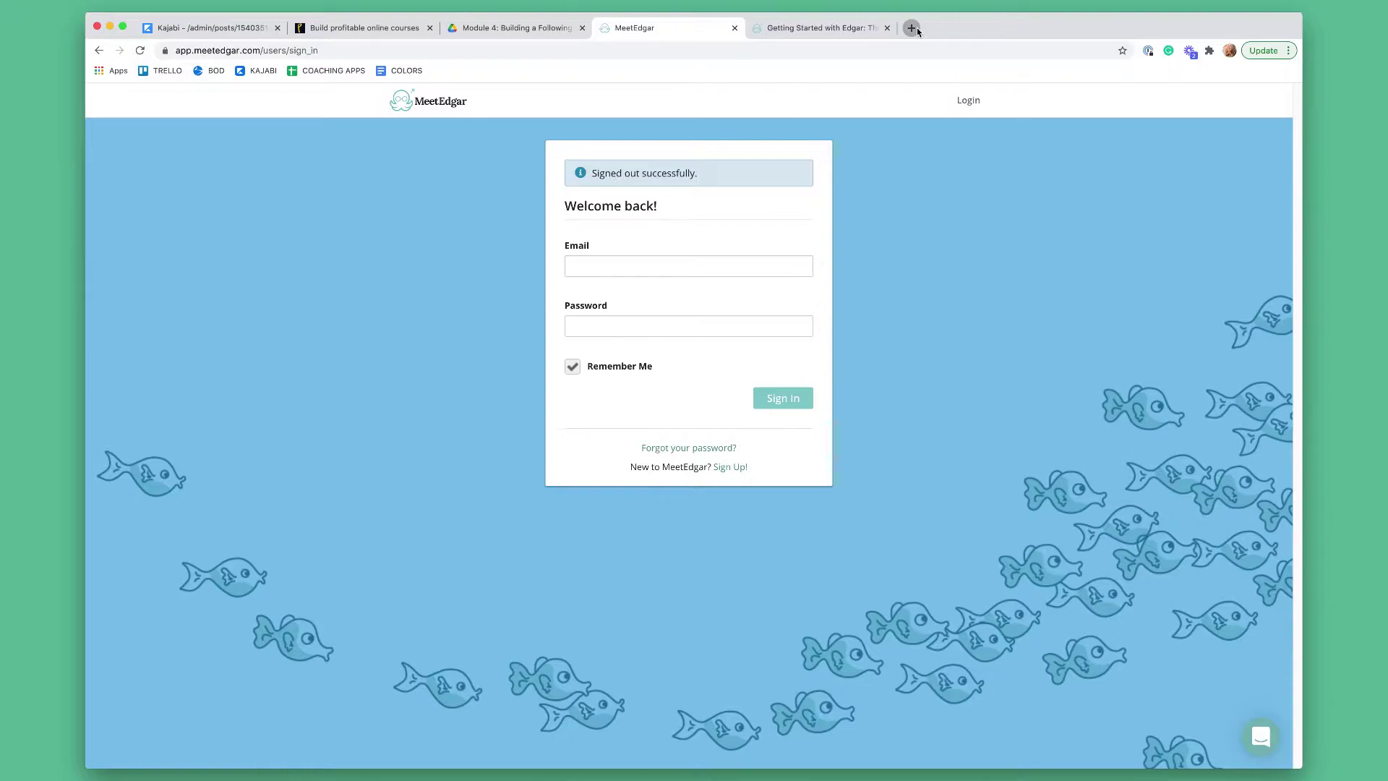
left_click(917, 29)
type("www.rp")
type("ofitablecourses.com")
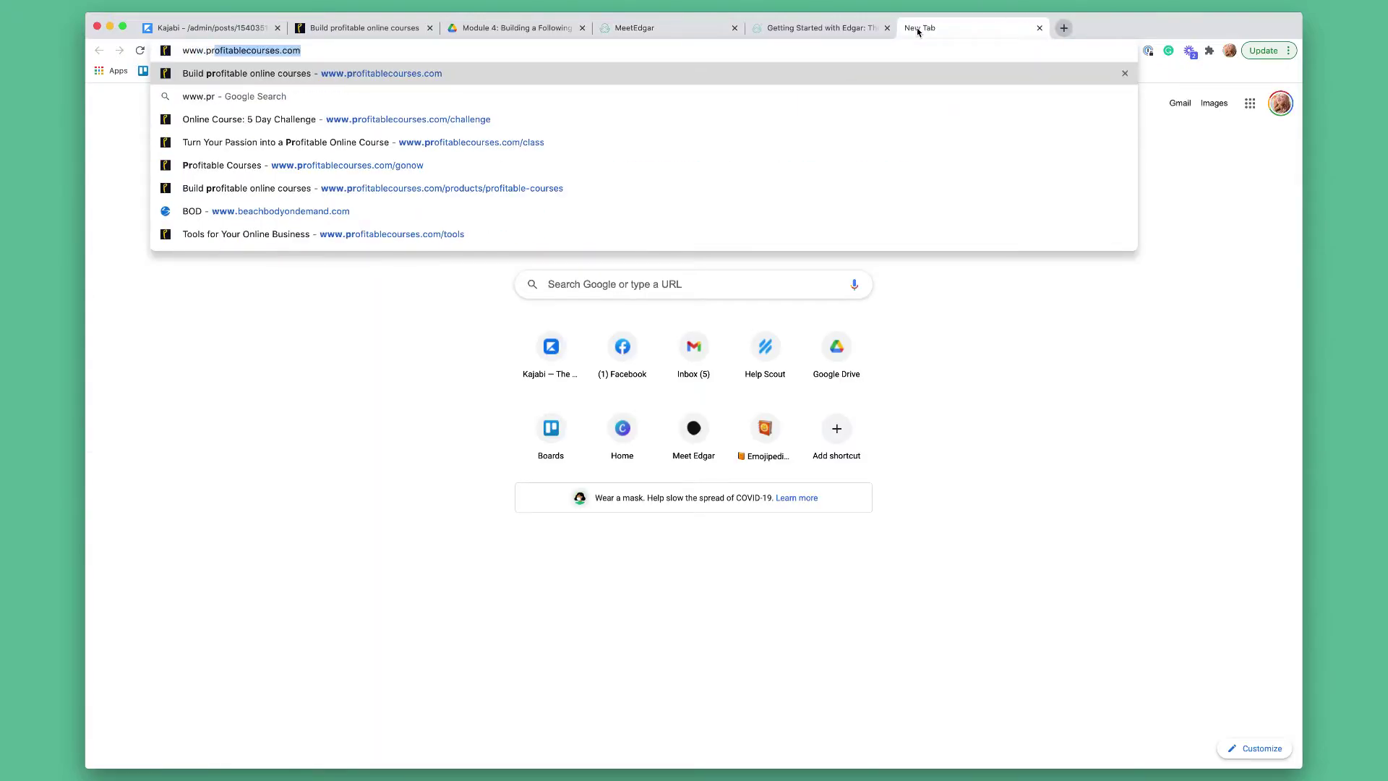
type("/tools")
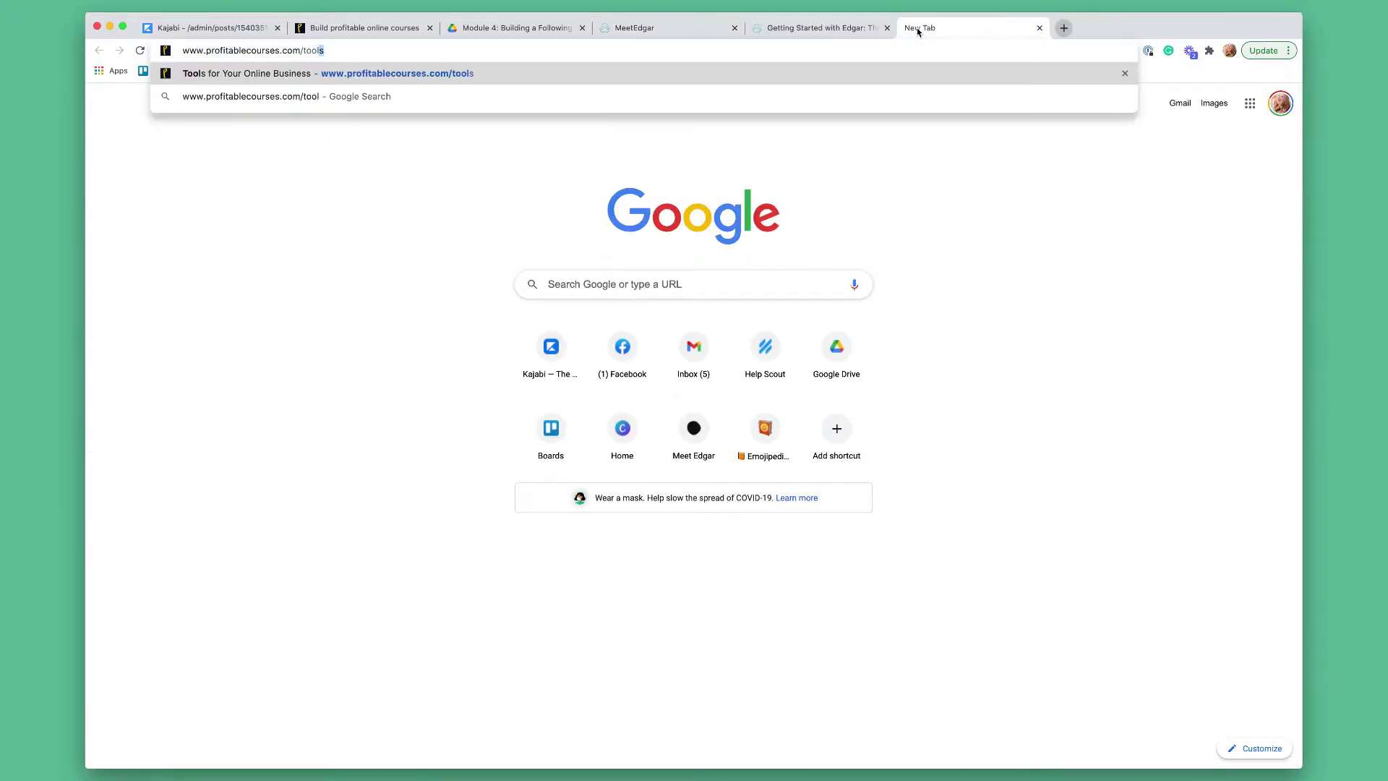
key("Return")
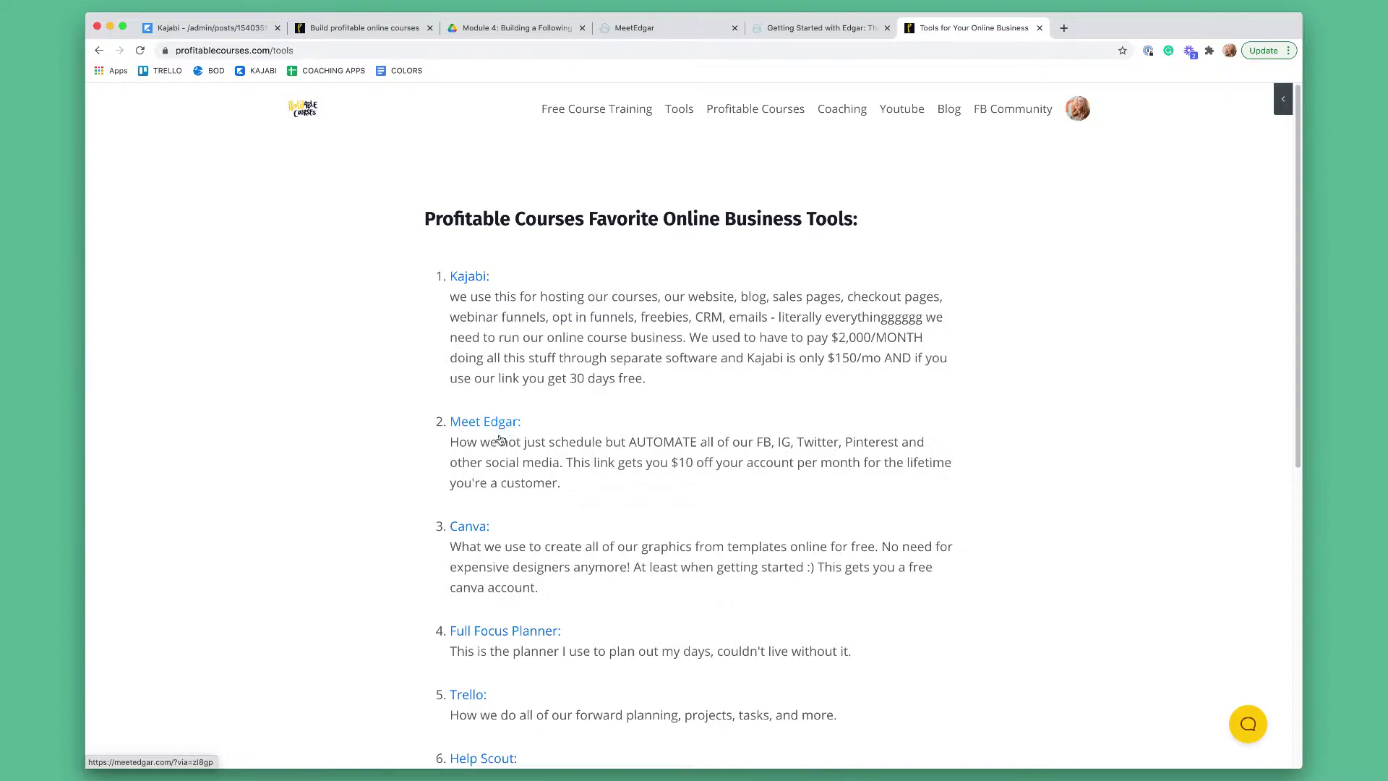
Highlight the Meet Edgar description on the tools page, including the sentence about the $10 monthly discount.
left_click_drag(458, 445, 658, 487)
left_click(658, 487)
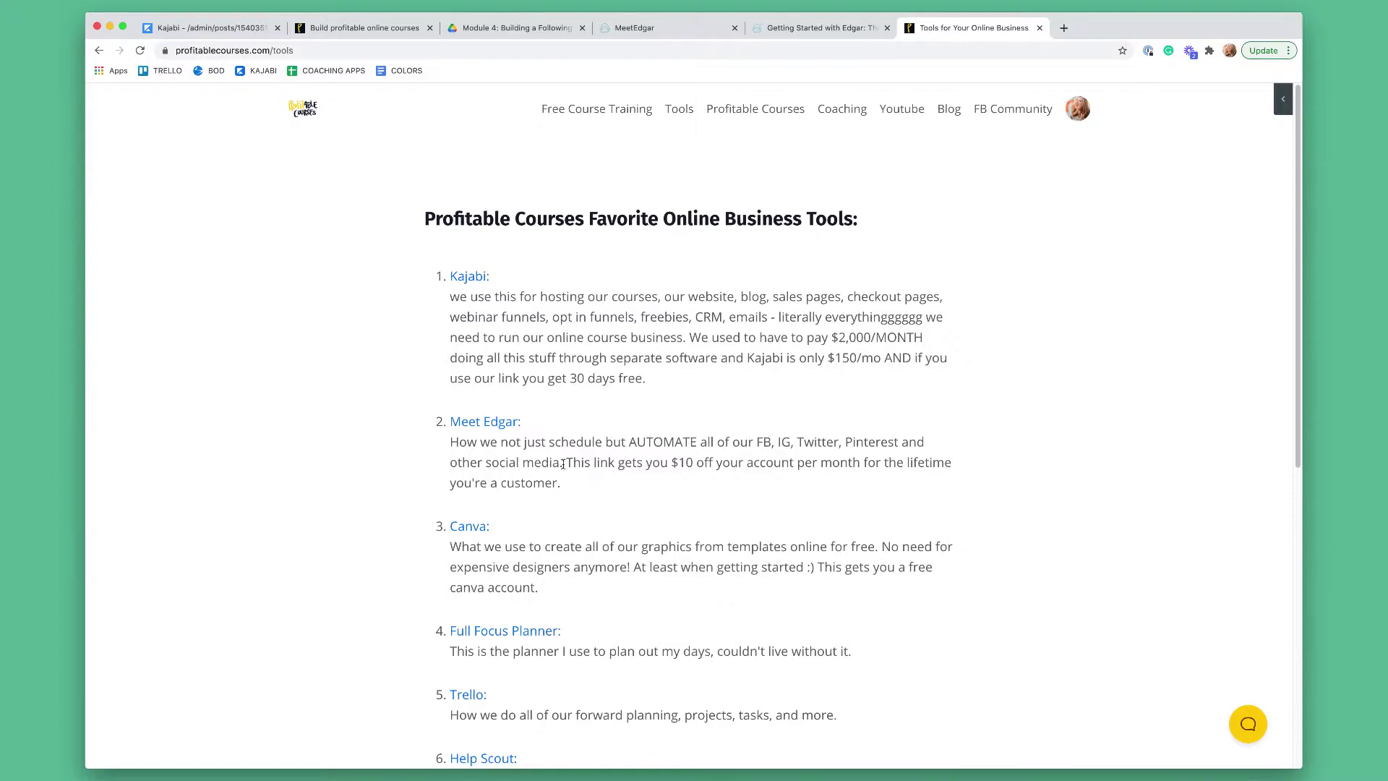
left_click_drag(564, 464, 764, 483)
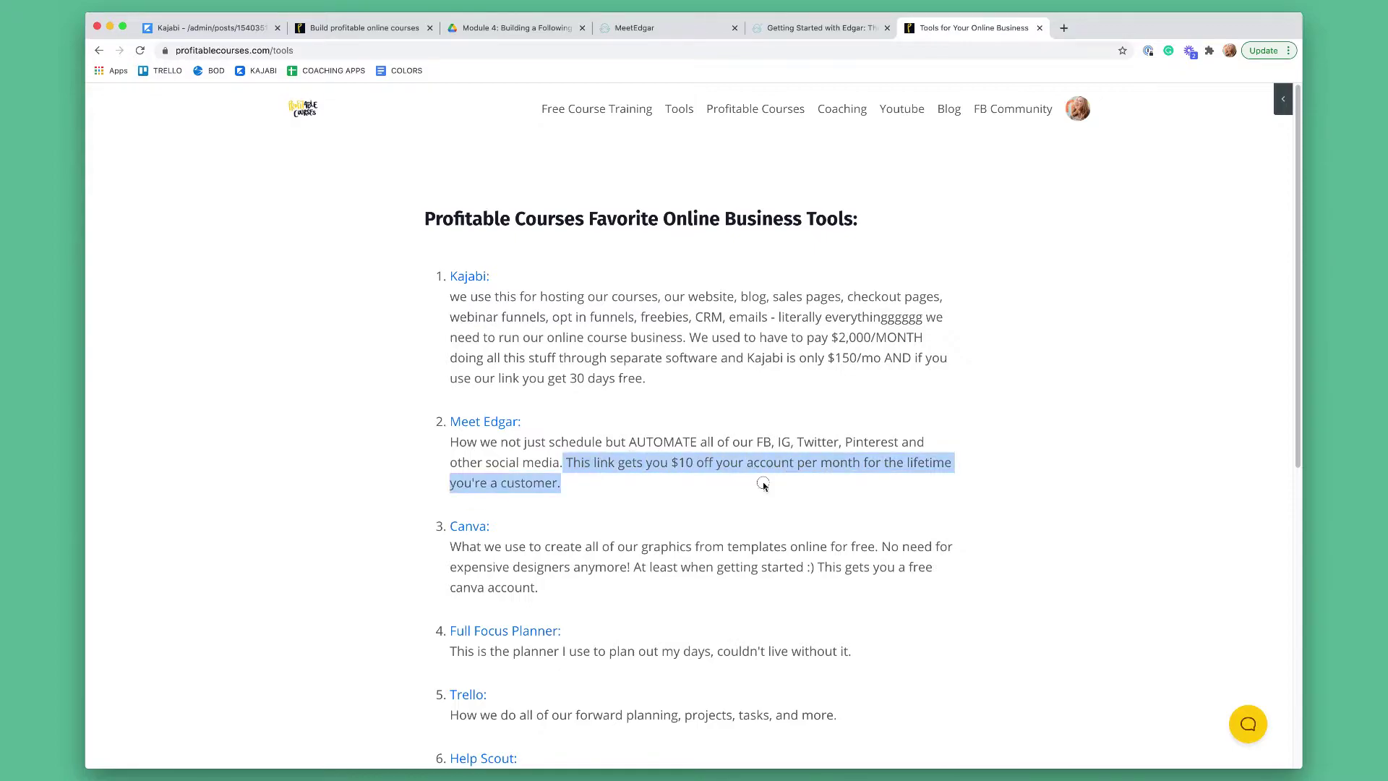
left_click(763, 484)
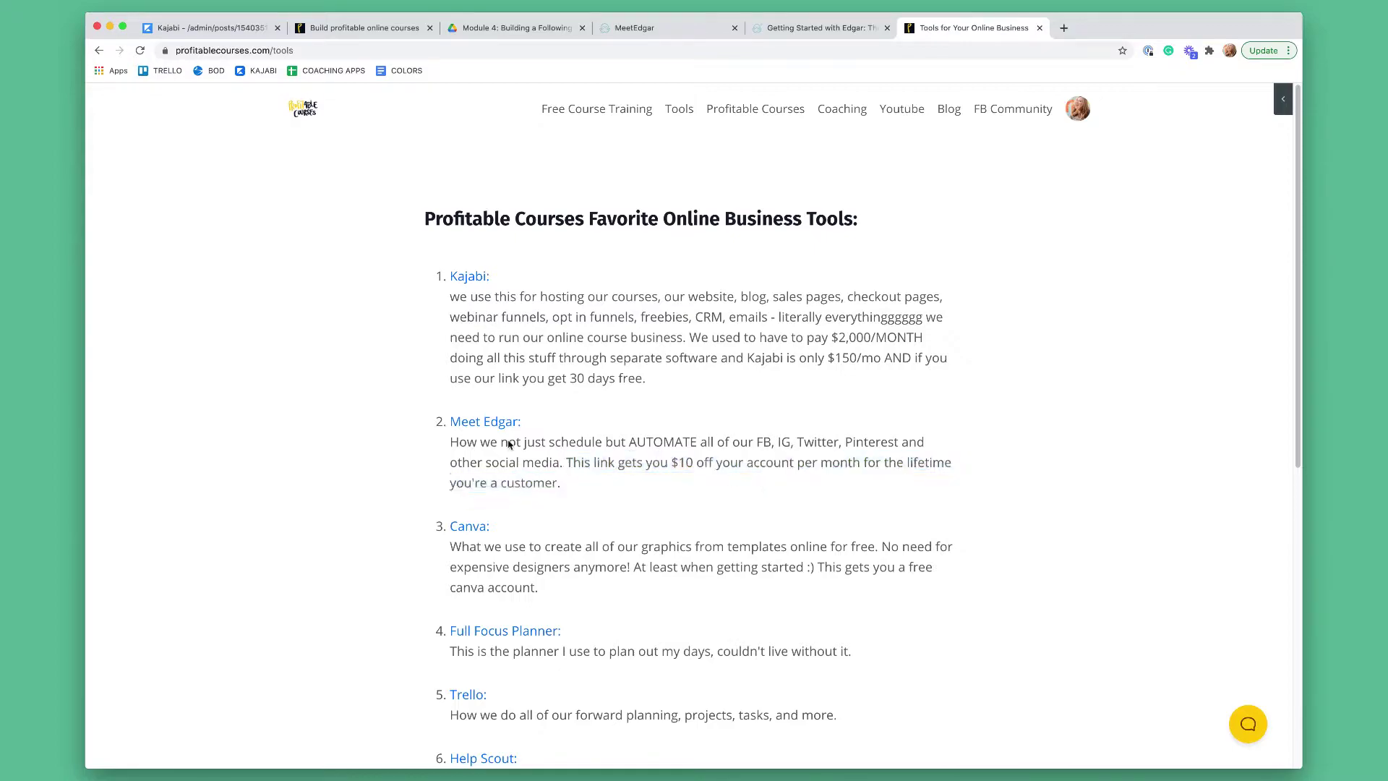
Follow the Meet Edgar link to its free trial page, close it, and view the Getting Started with Edgar help article.
left_click(474, 423)
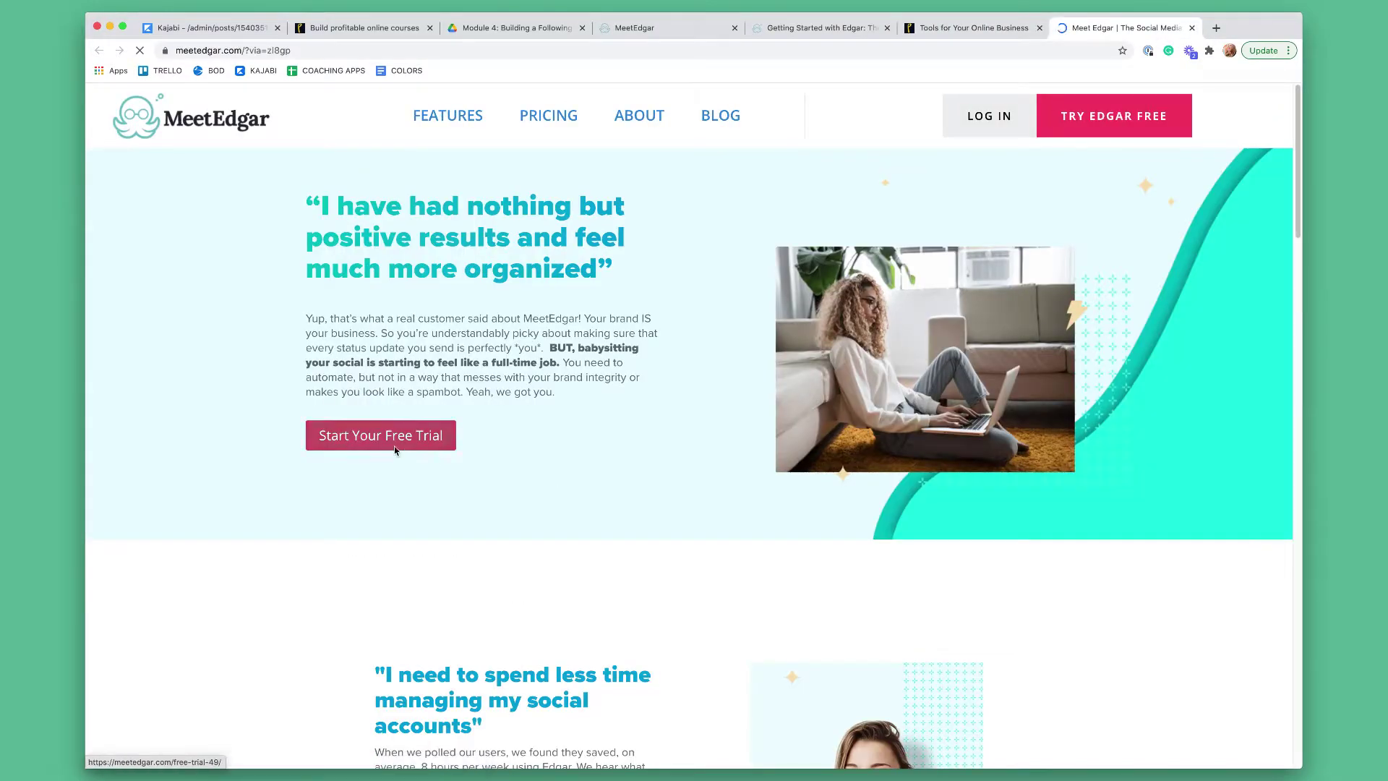
left_click(394, 448)
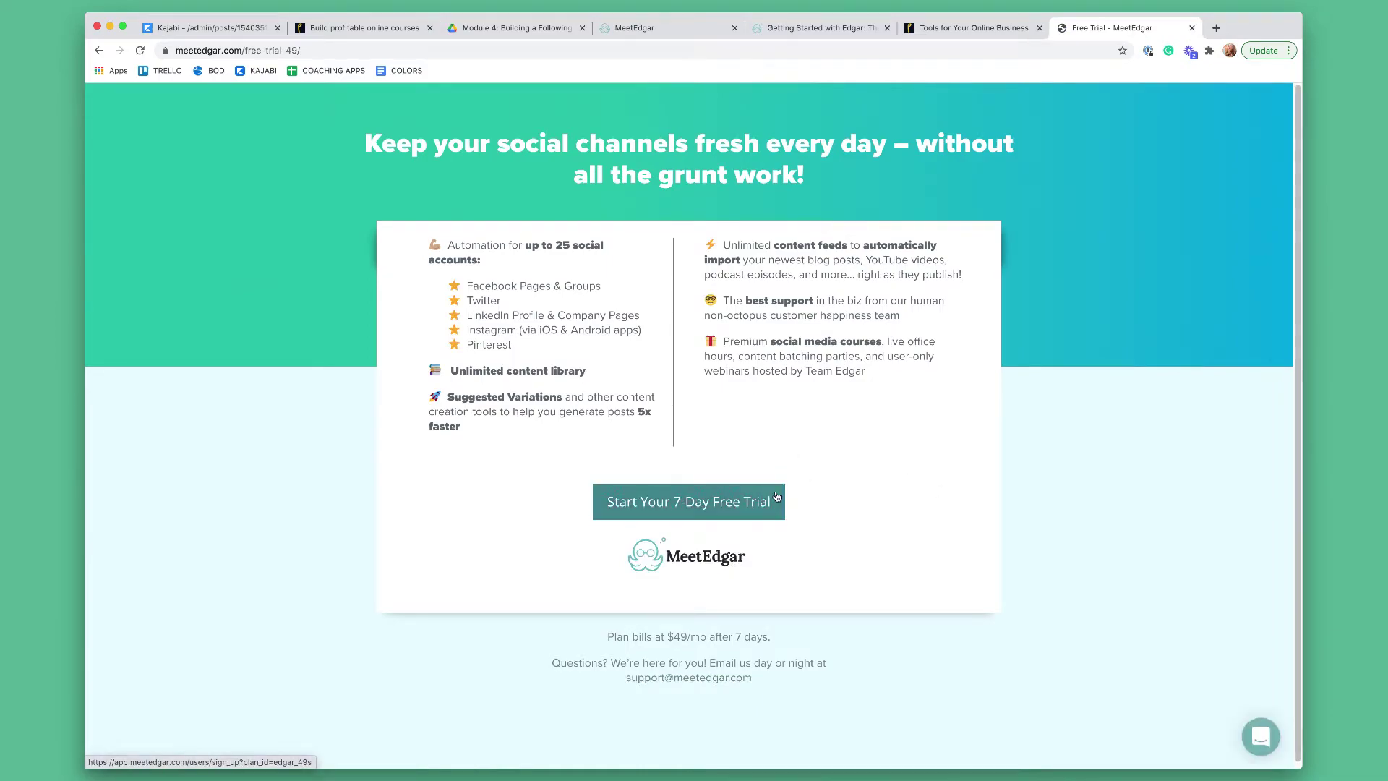
left_click(1192, 28)
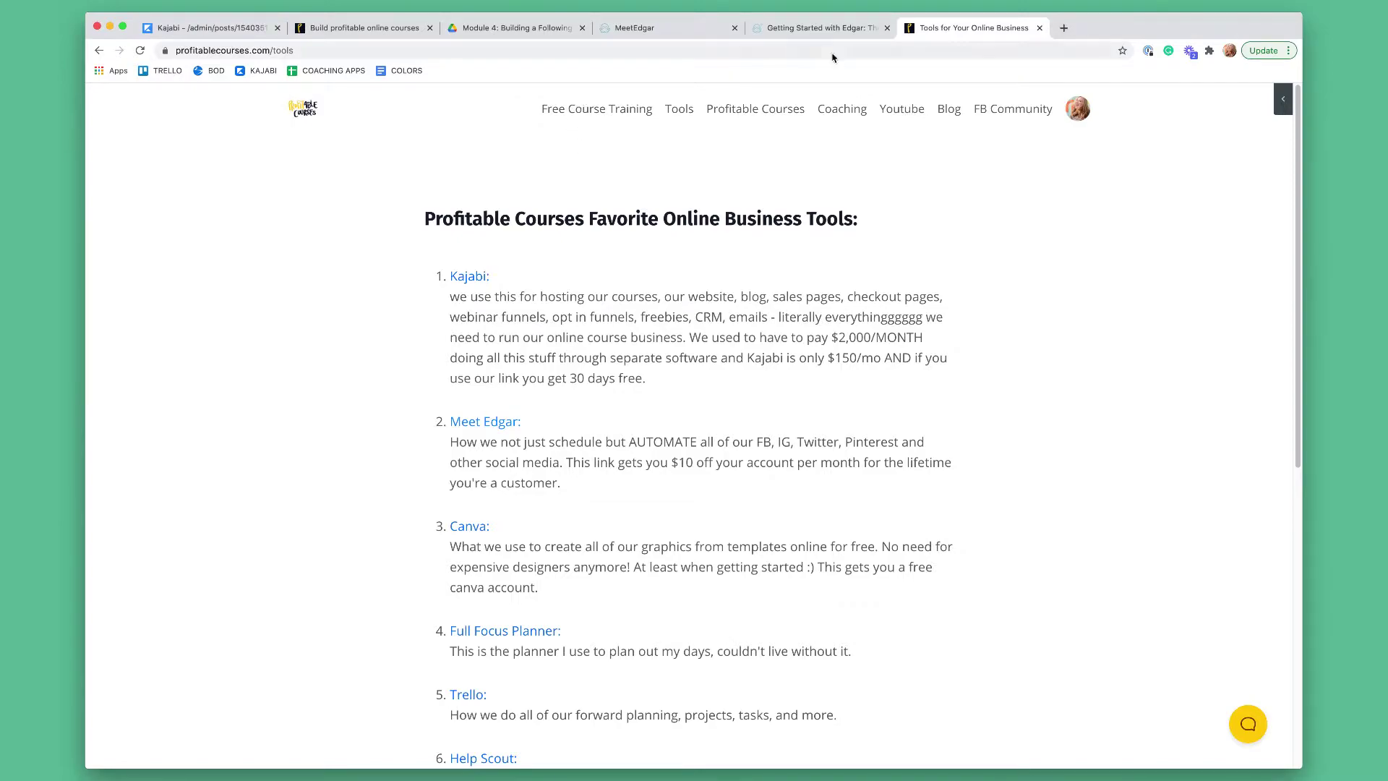
left_click(821, 28)
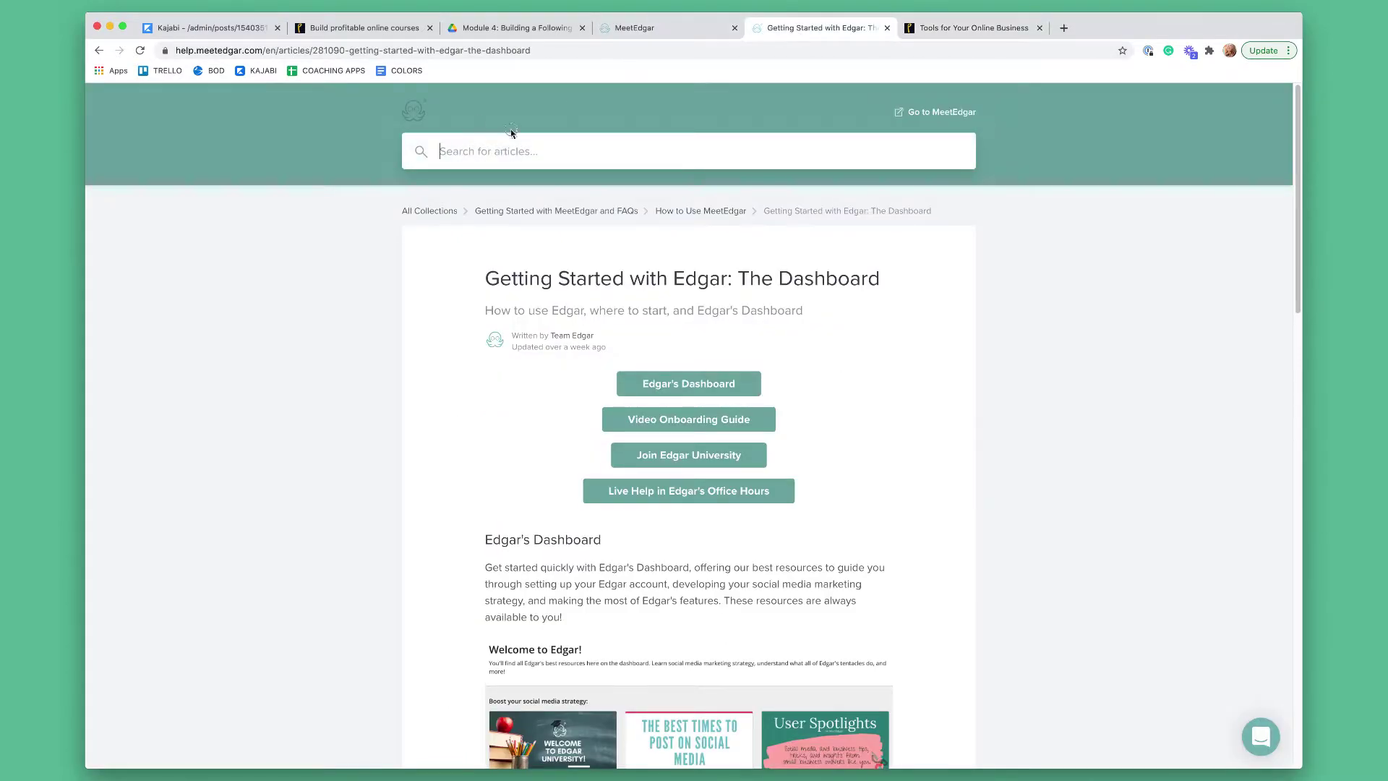
Return to the MeetEdgar login page and sign in with the saved account e-mail and password.
left_click(654, 27)
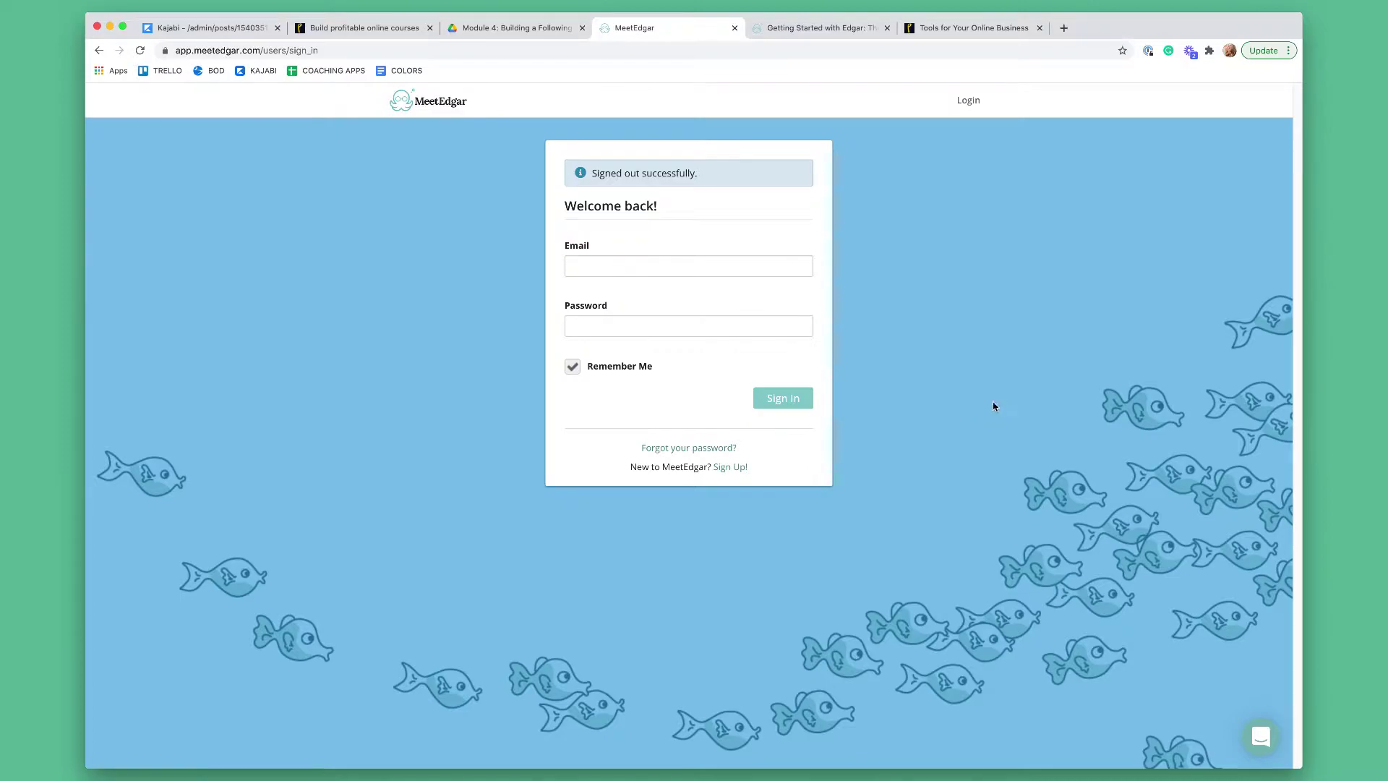
left_click(714, 272)
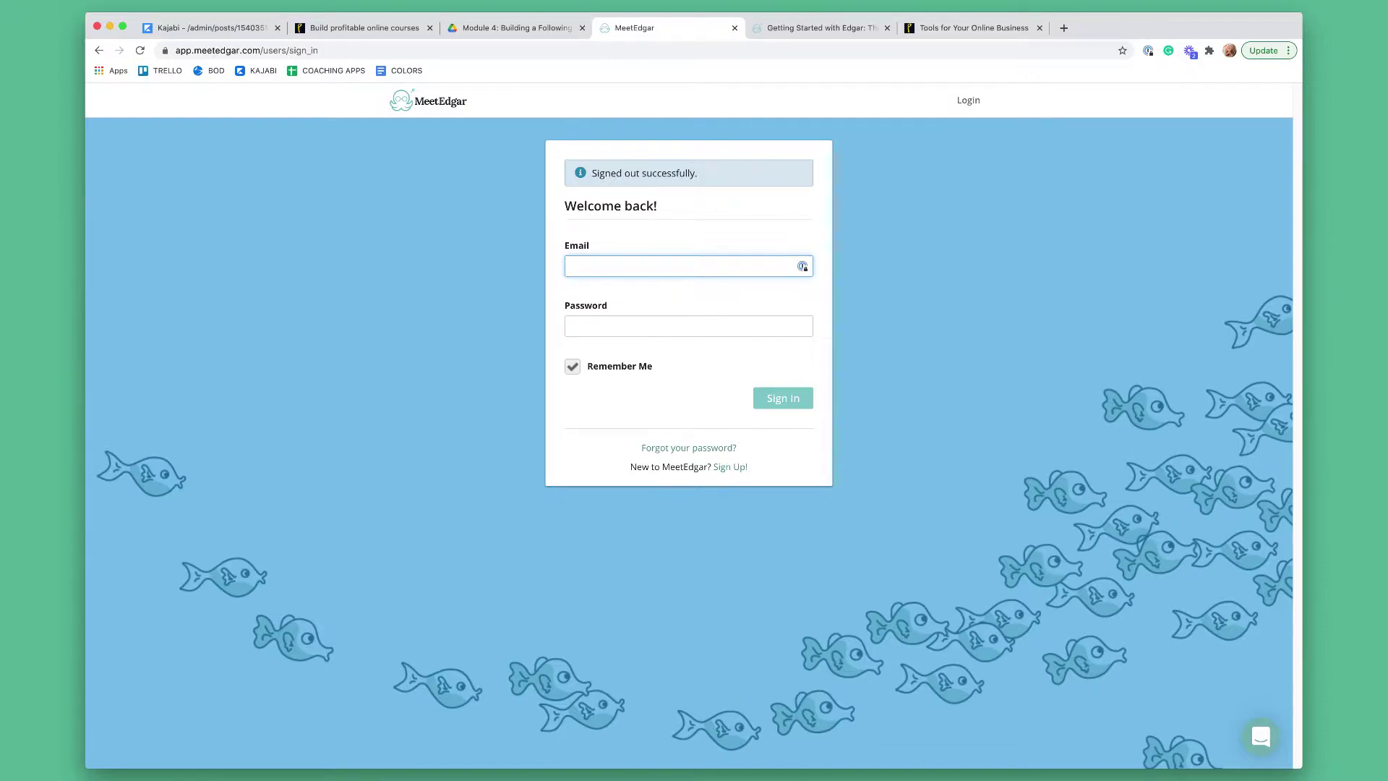
key("super+backslash")
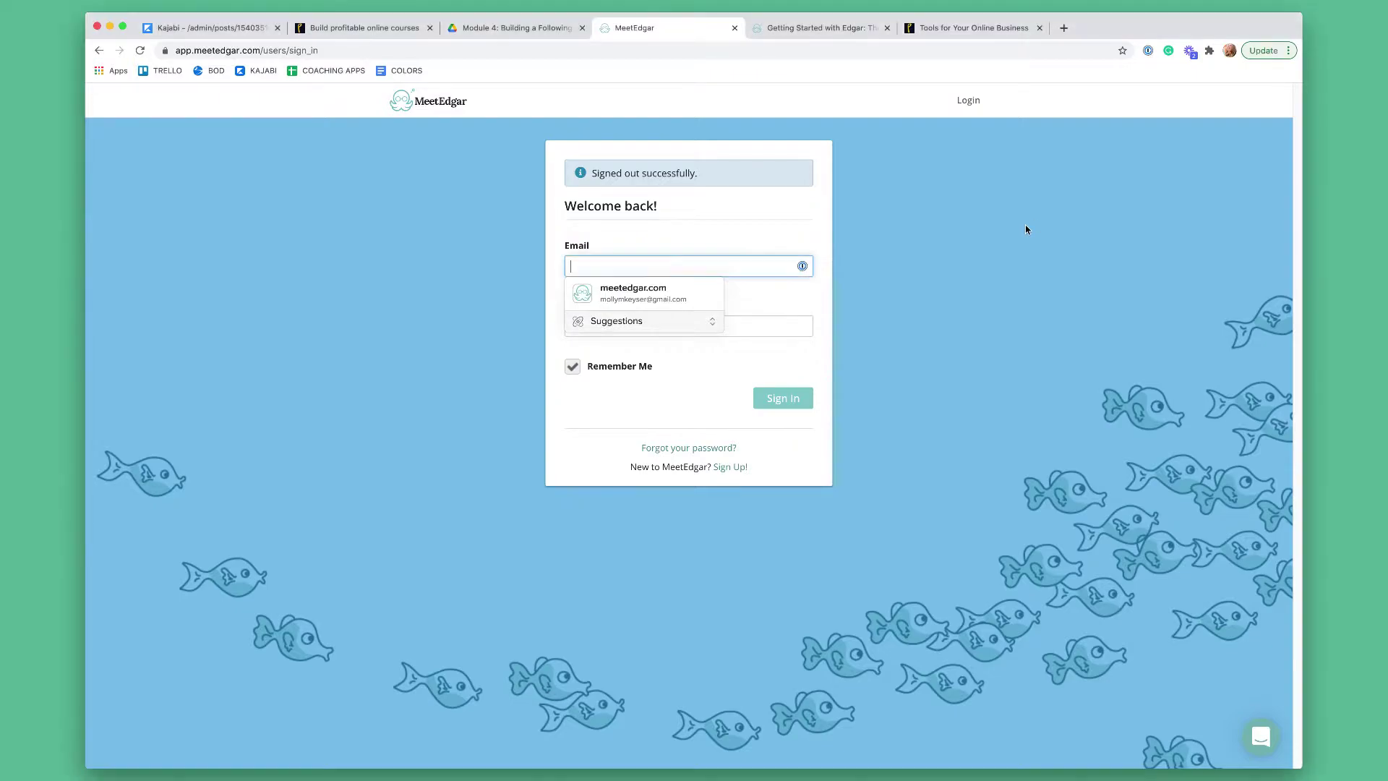
left_click(647, 291)
left_click(766, 397)
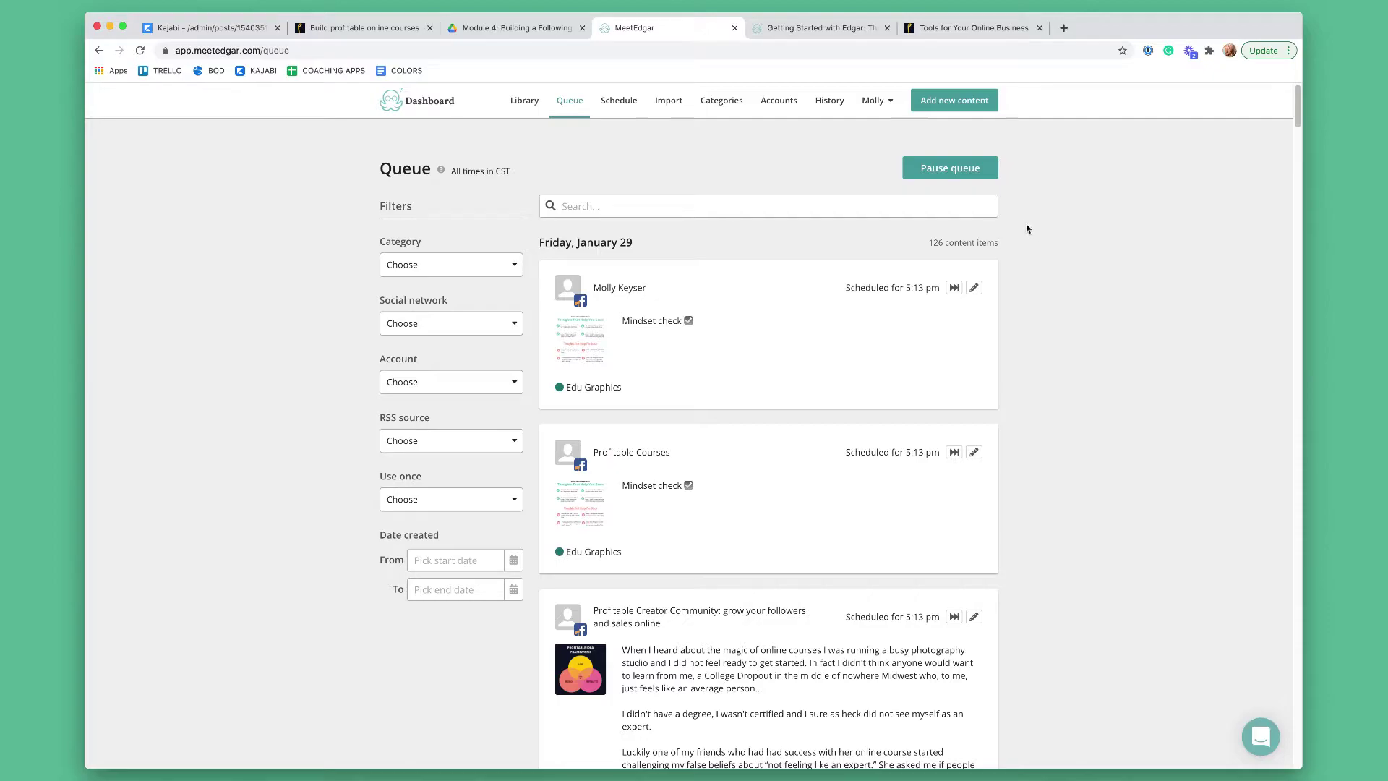
Show the account options, such as Settings, Help center and Edgar University.
left_click(876, 102)
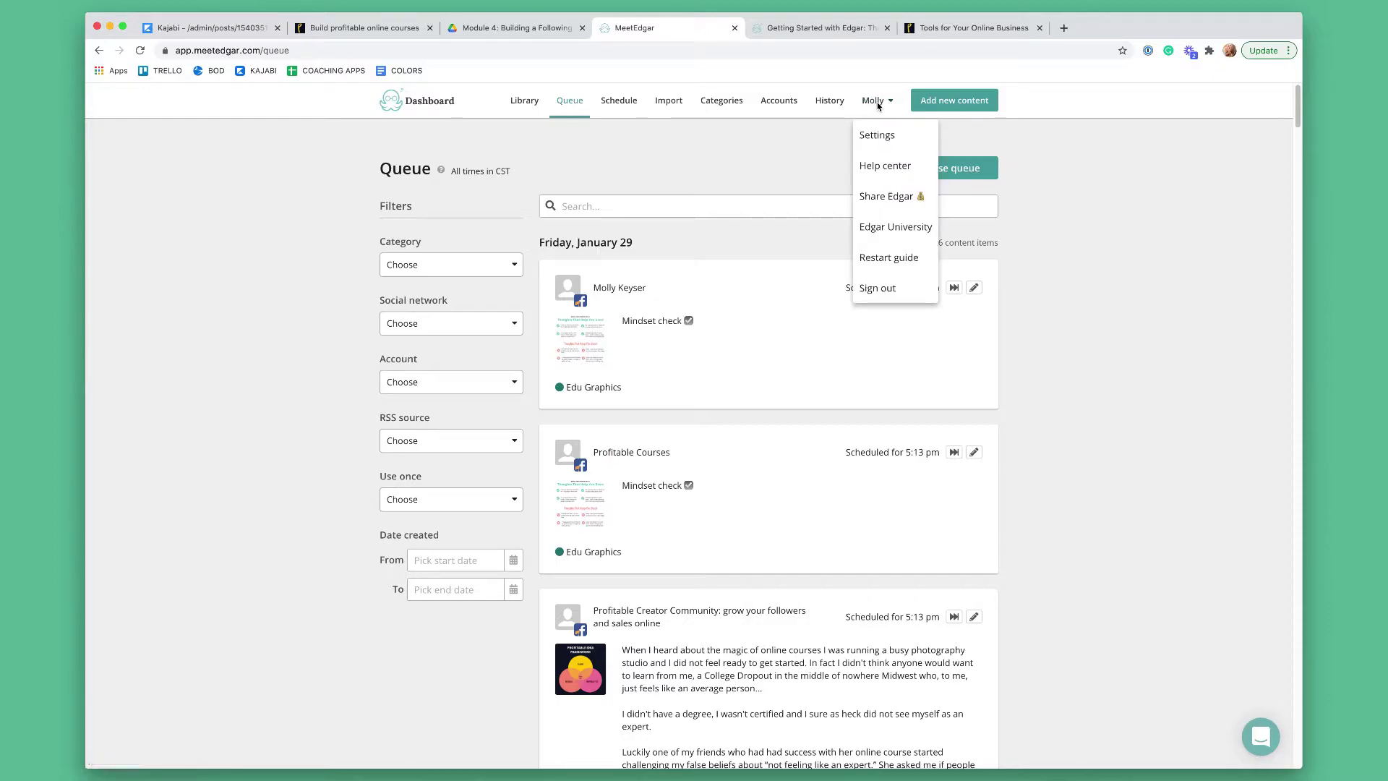
left_click(877, 105)
left_click(888, 110)
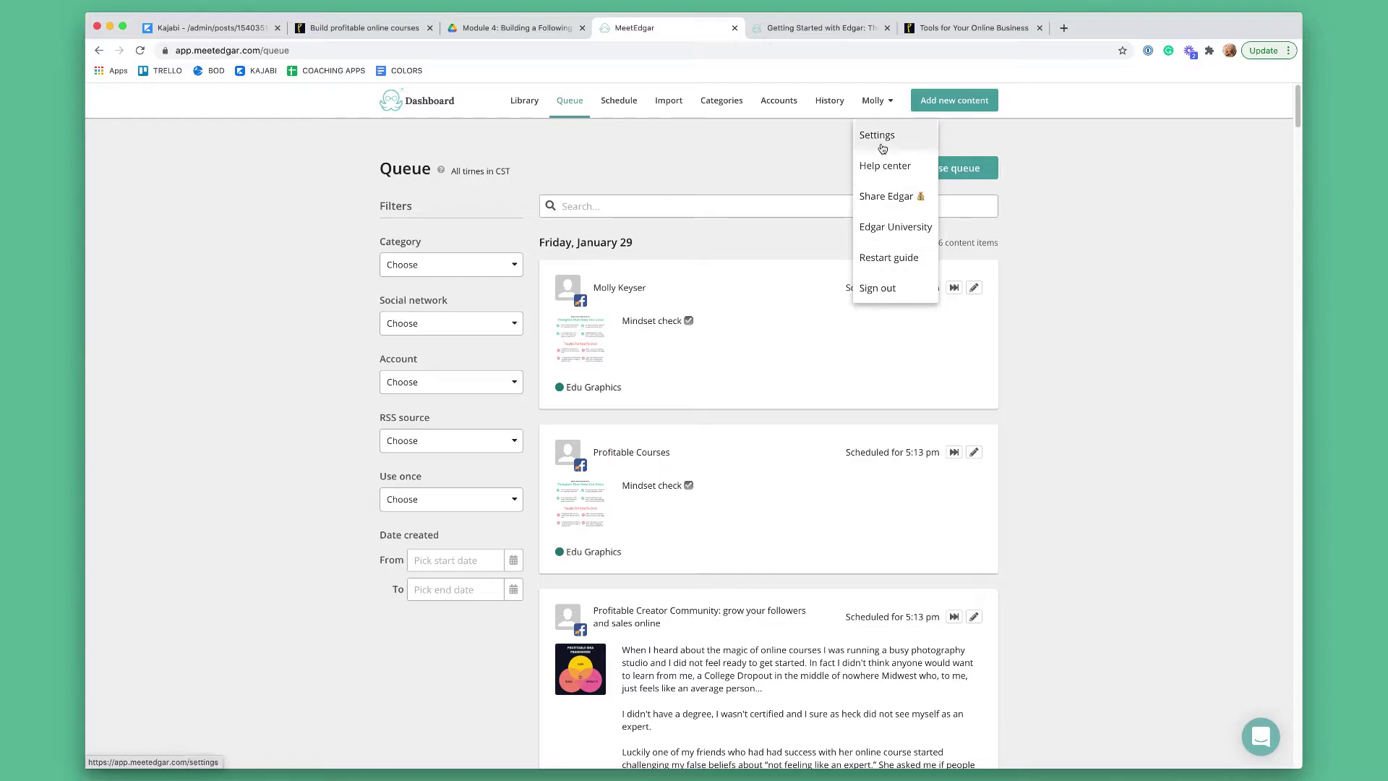
Examine the History page, including the sent posts' click statistics and the list of weekly reports.
left_click(824, 107)
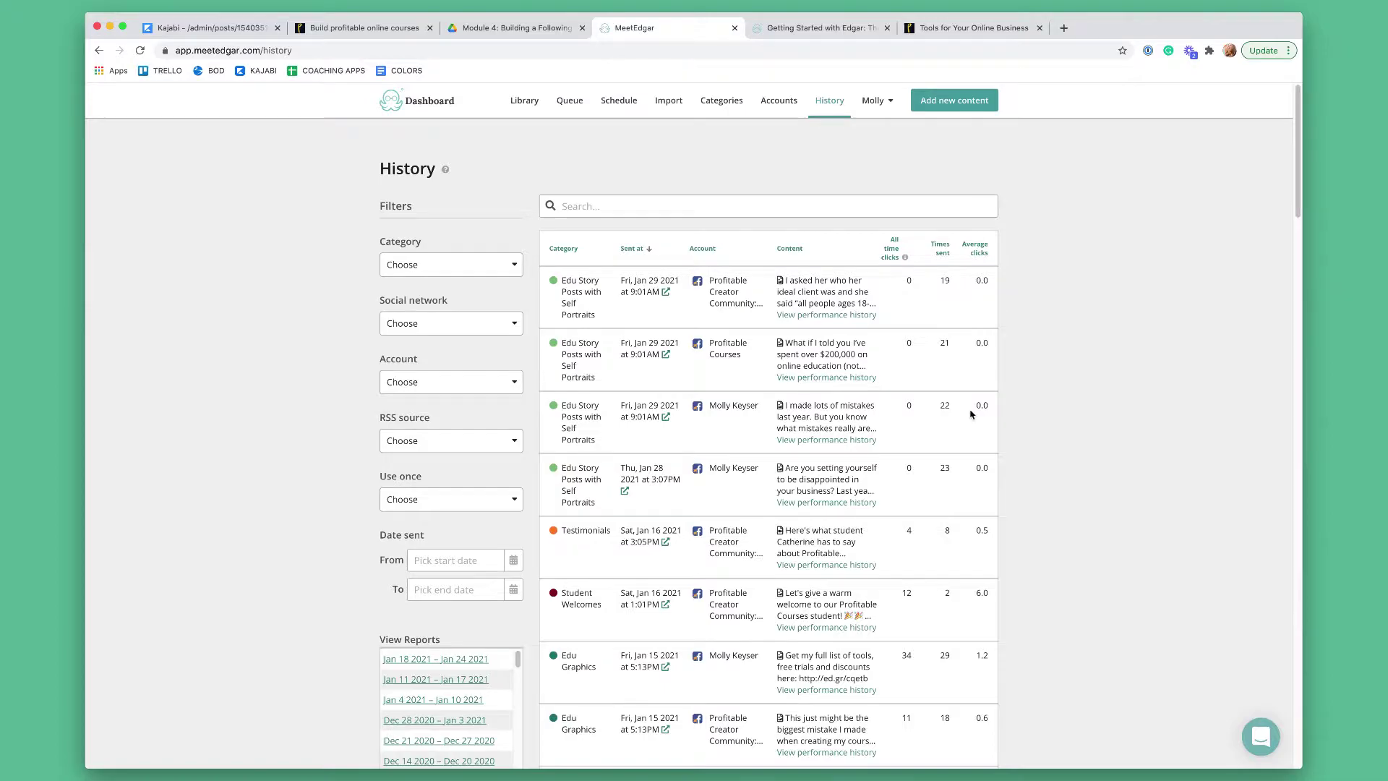
scroll(973, 416, "down", 2)
scroll(991, 535, "down", 4)
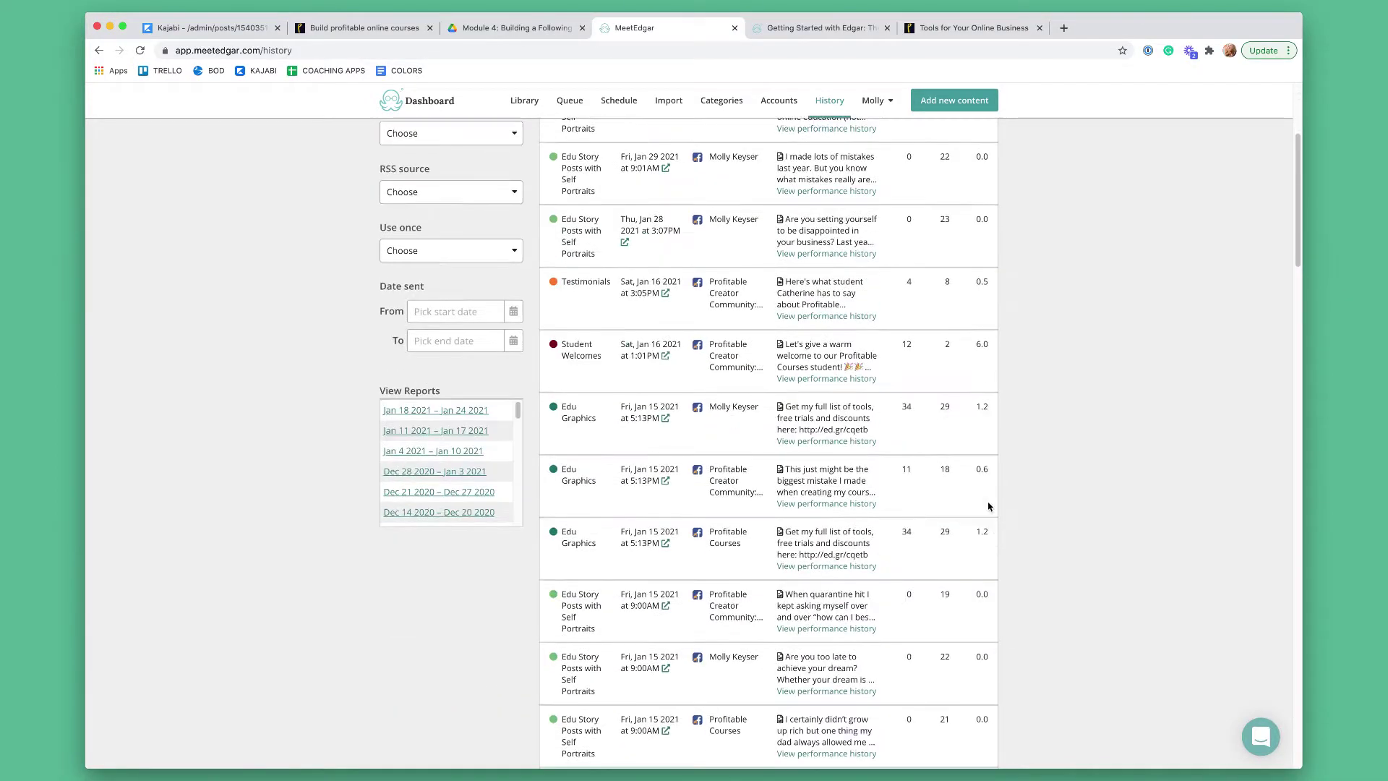
scroll(985, 554, "up", 6)
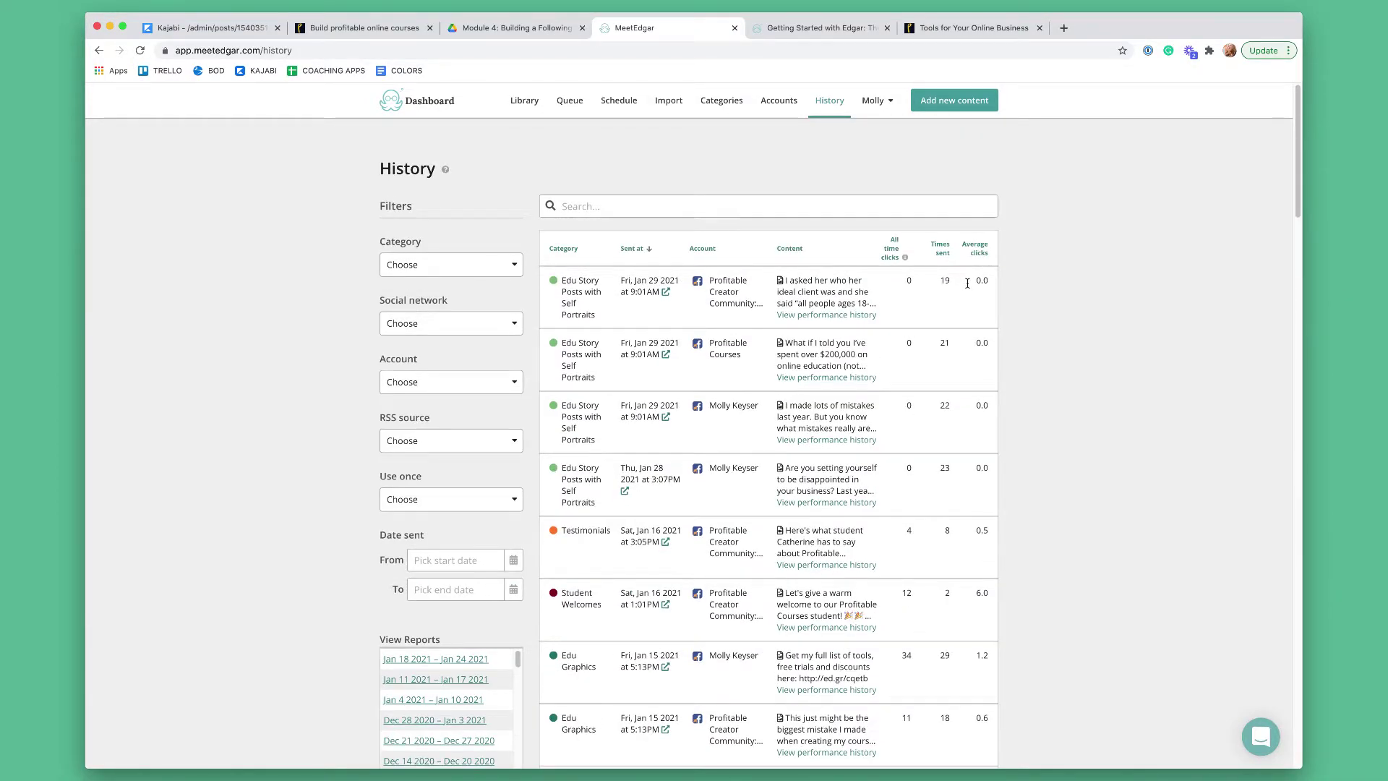
scroll(1069, 576, "down", 15)
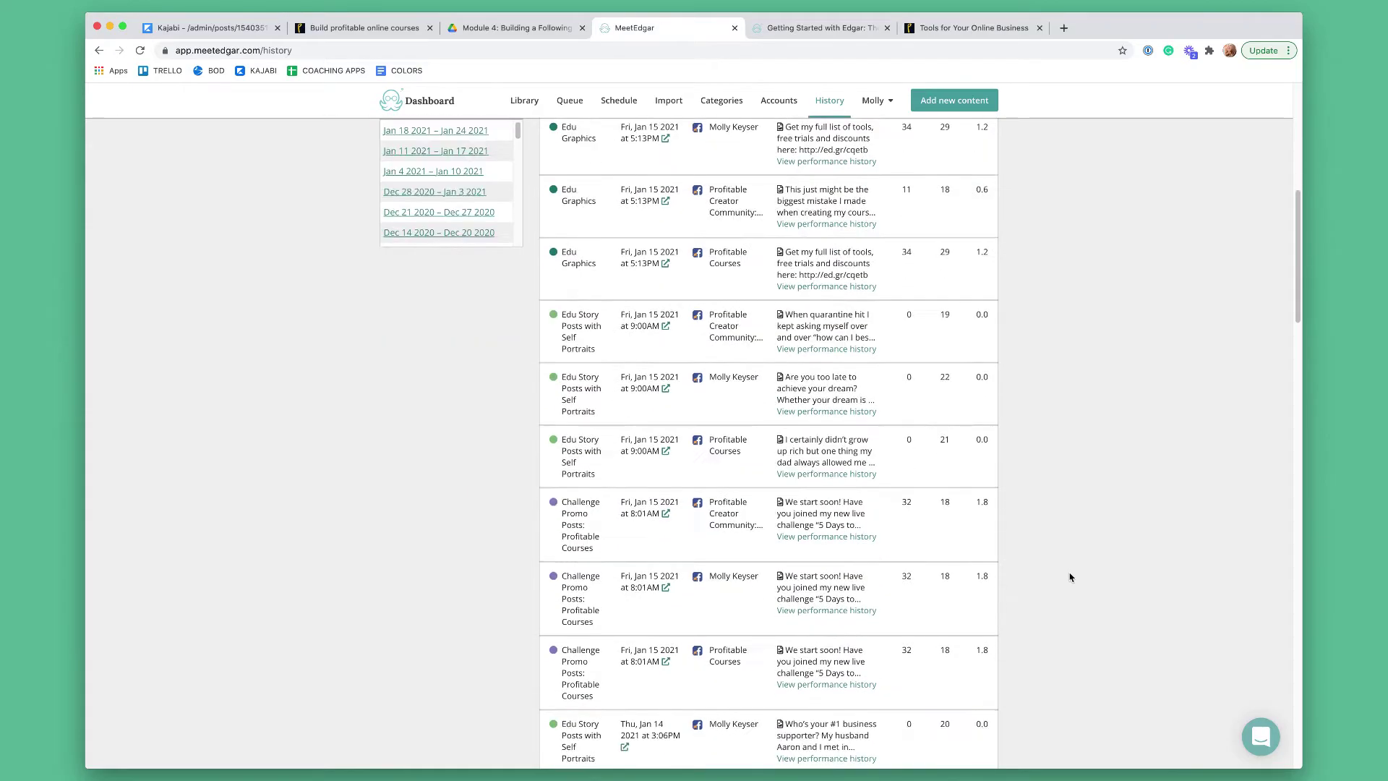
scroll(1070, 576, "down", 10)
scroll(1064, 575, "up", 20)
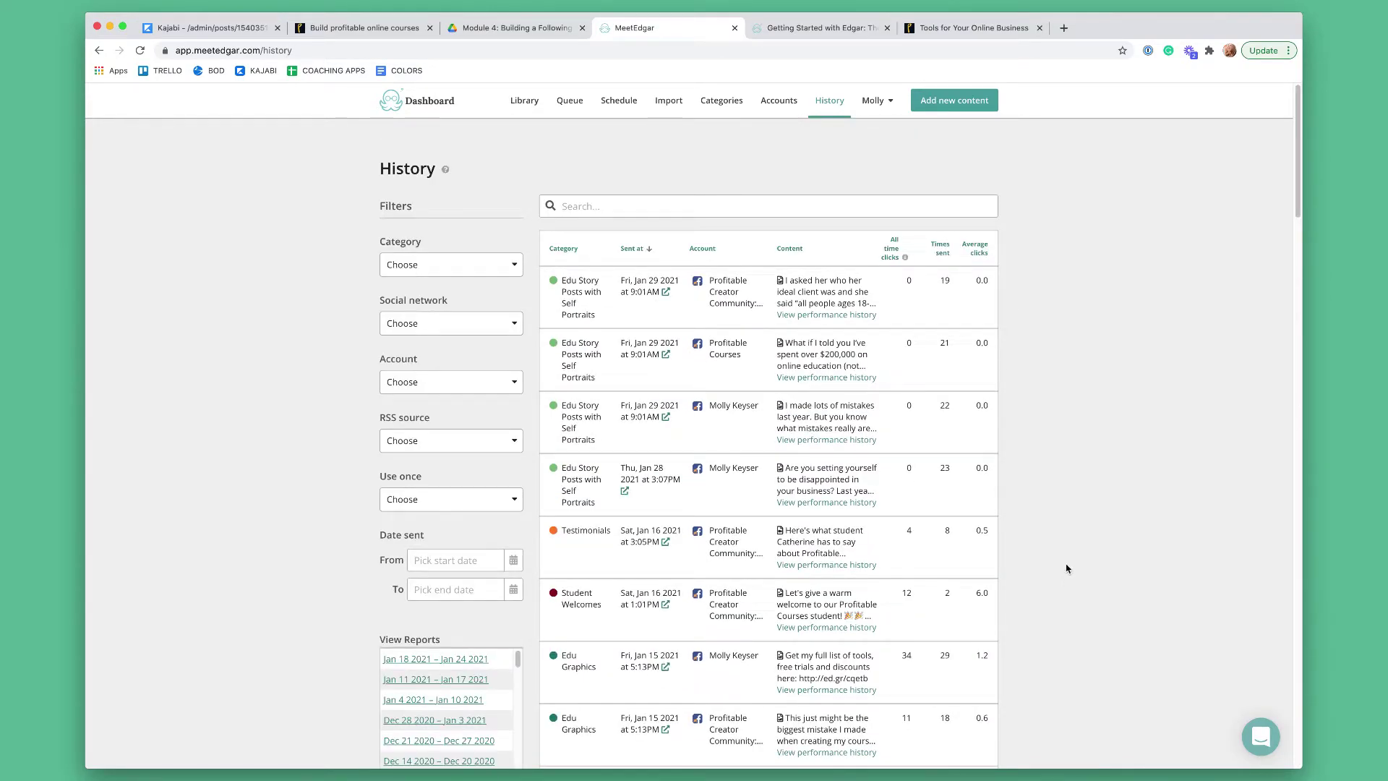
scroll(322, 629, "down", 2)
scroll(458, 663, "down", 10)
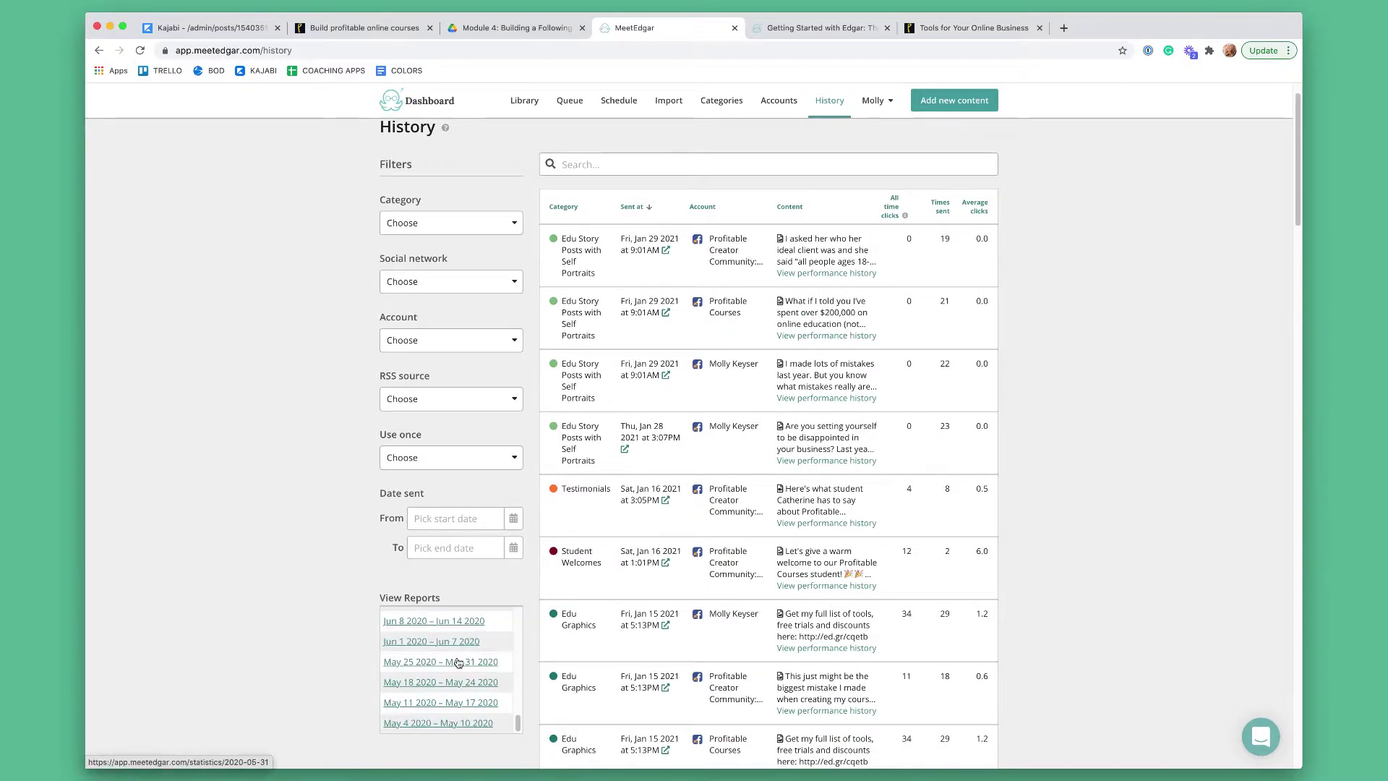
scroll(458, 663, "up", 10)
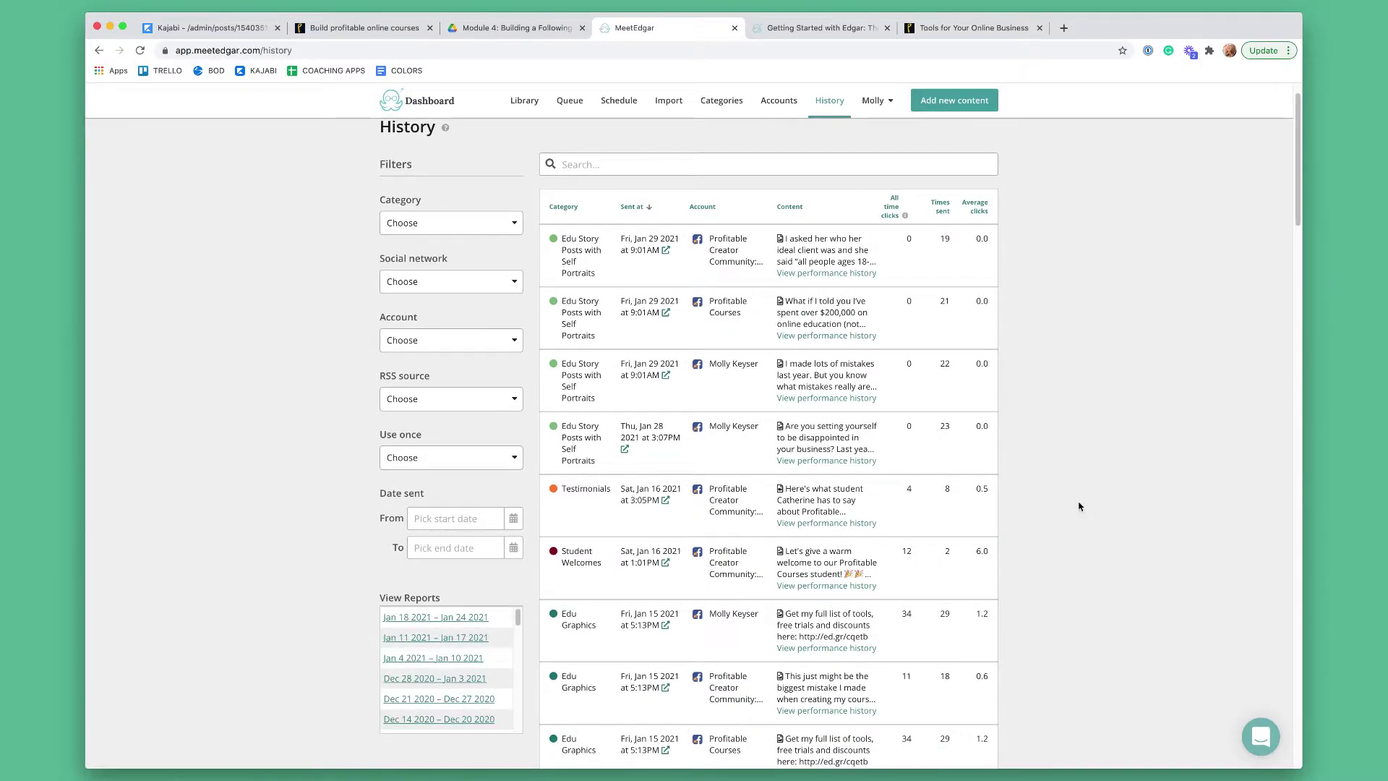
scroll(1078, 506, "up", 2)
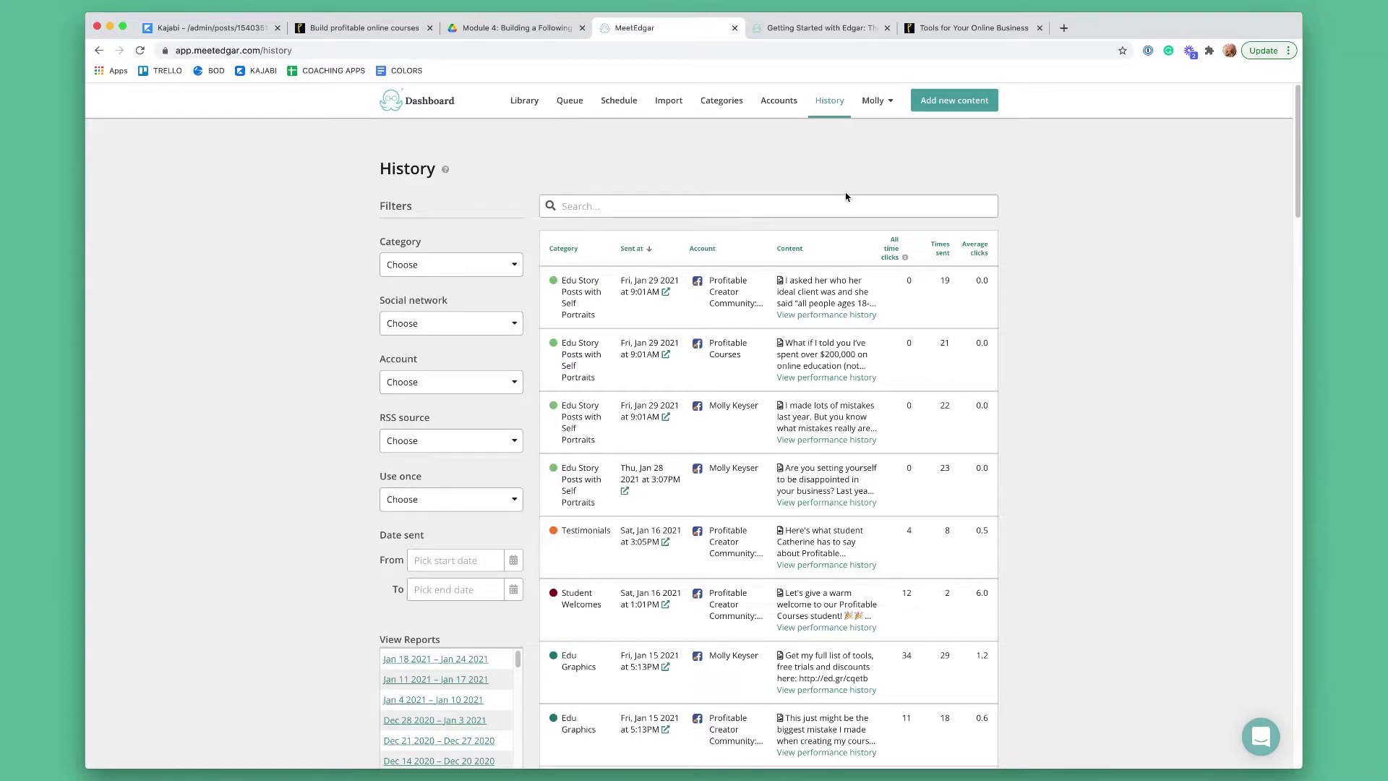
View the connected social accounts and the list of content categories.
left_click(777, 102)
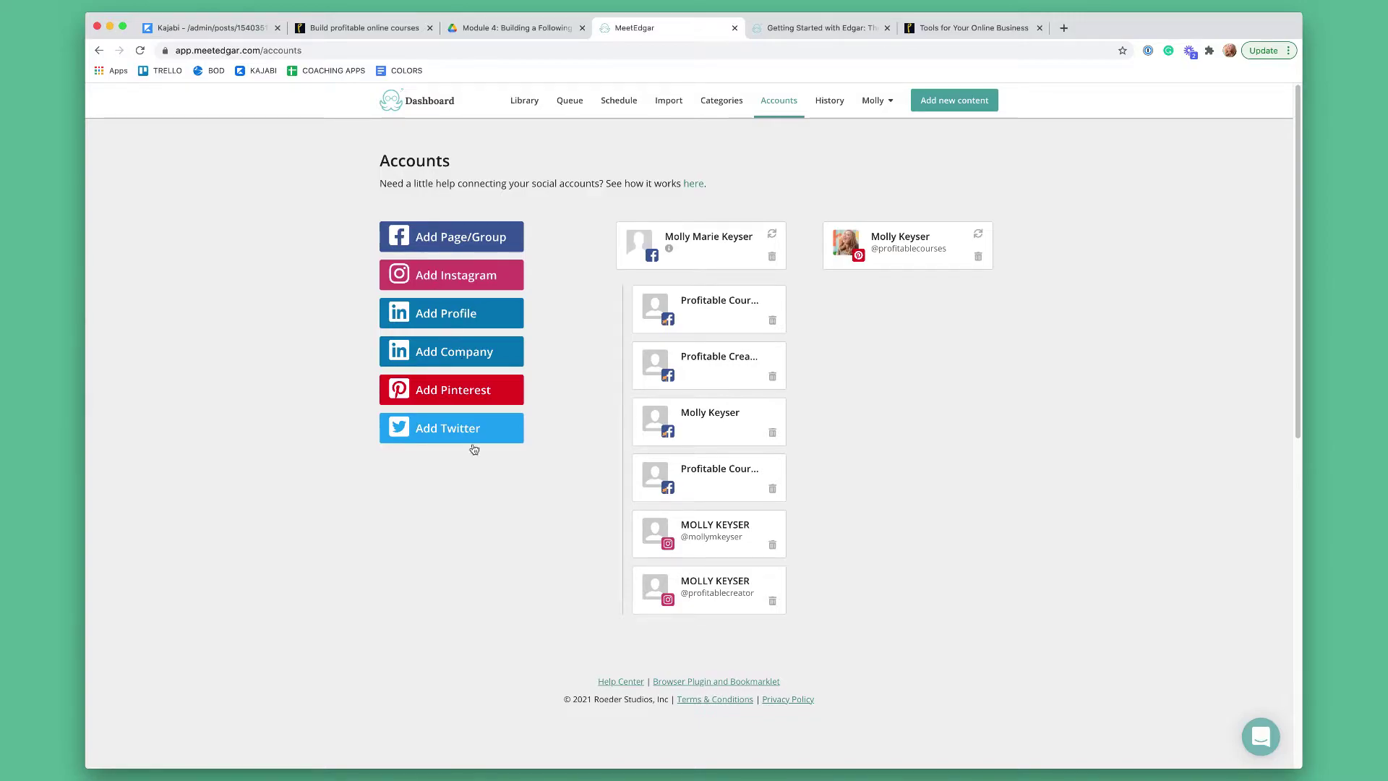
left_click(721, 105)
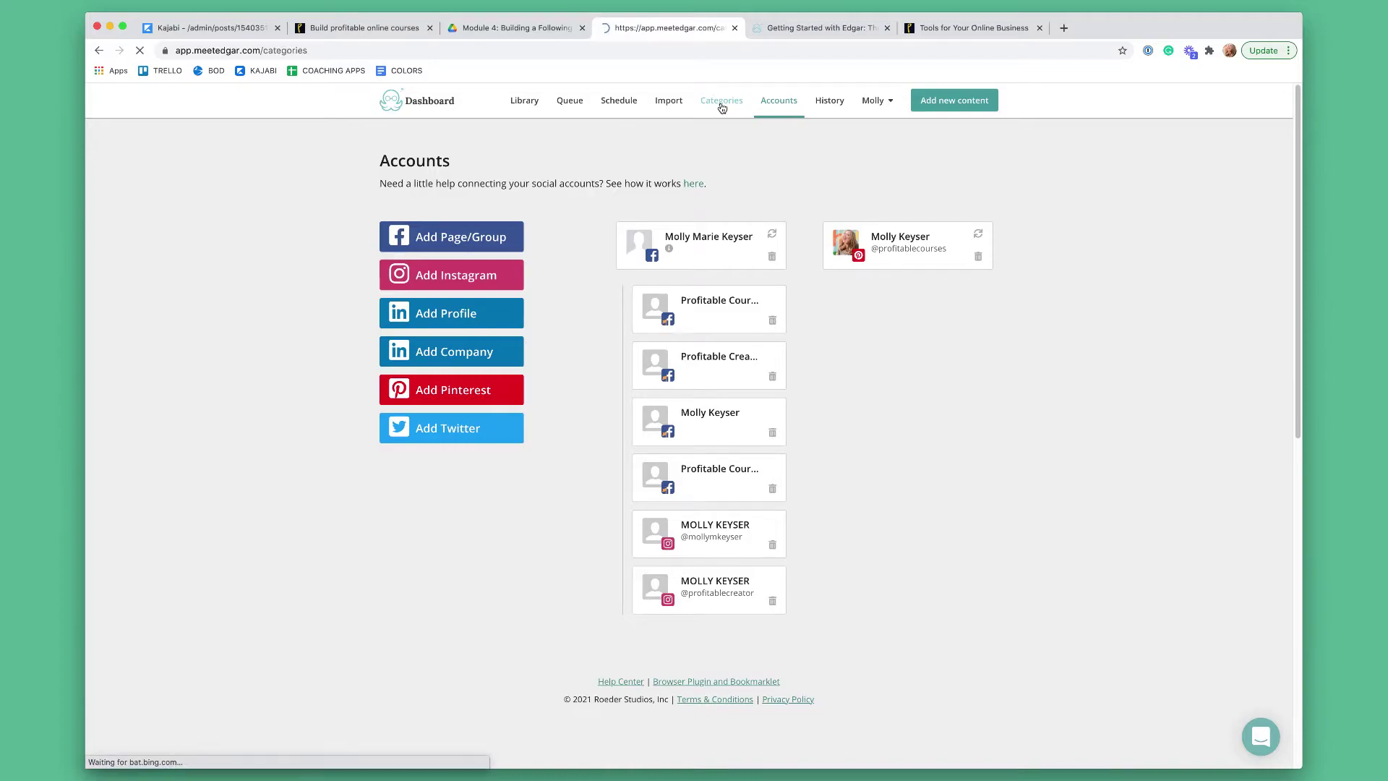
scroll(1149, 477, "down", 10)
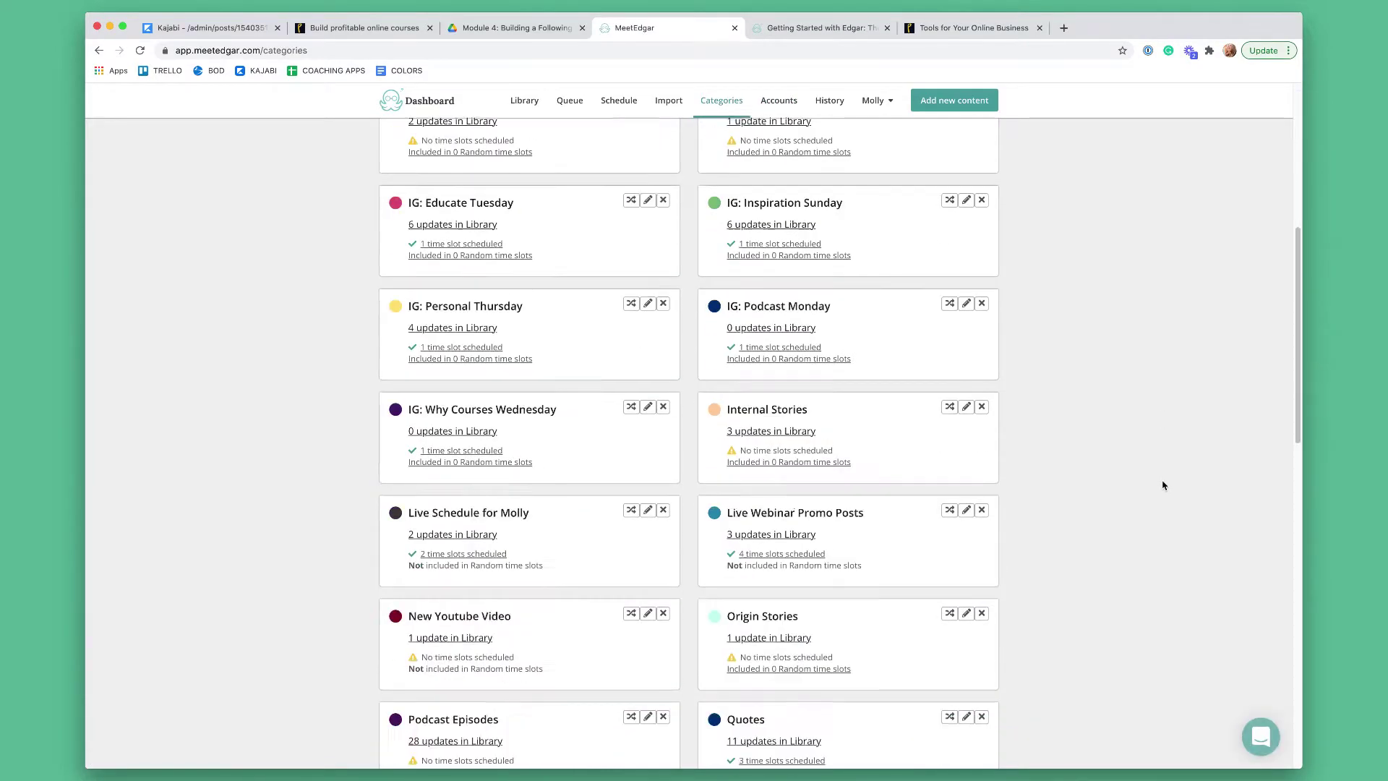
scroll(1164, 484, "up", 10)
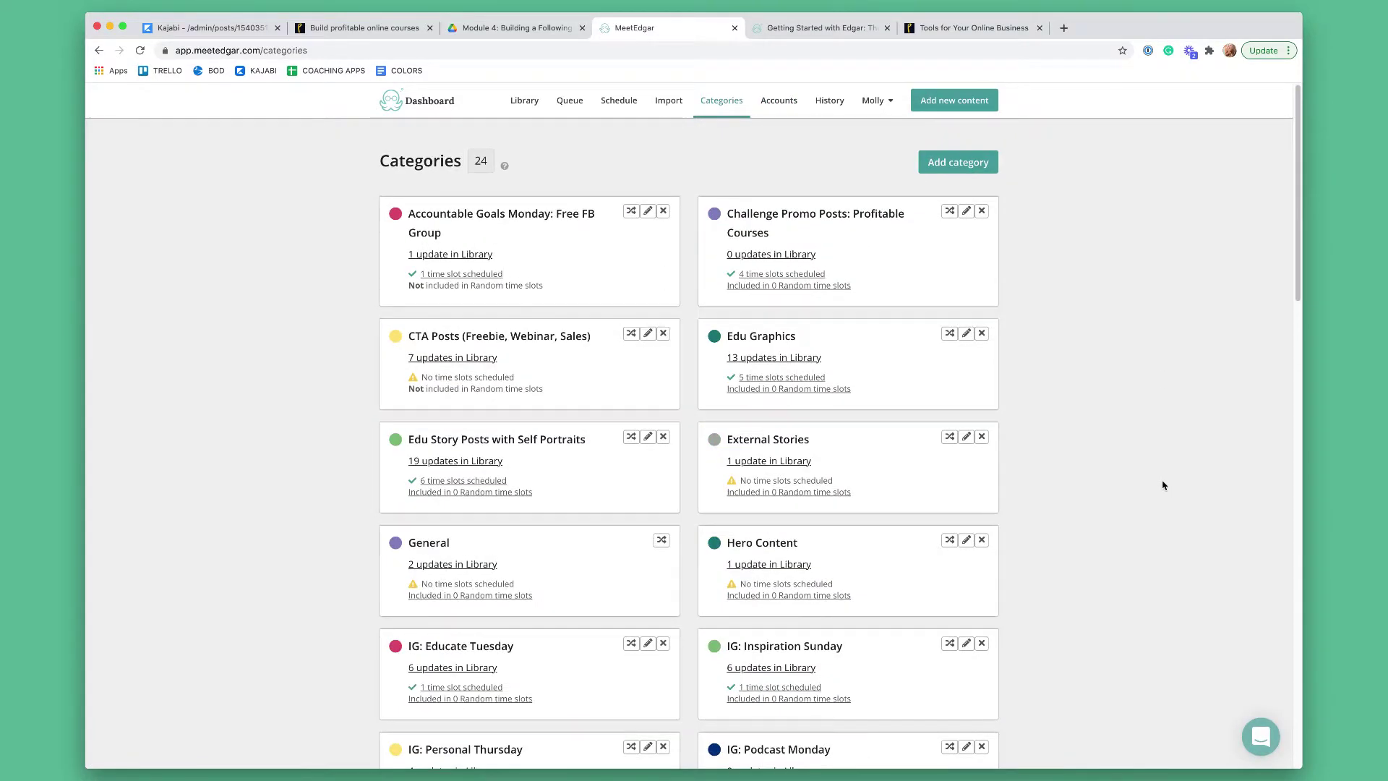
Look through the available sources for importing content.
left_click(670, 103)
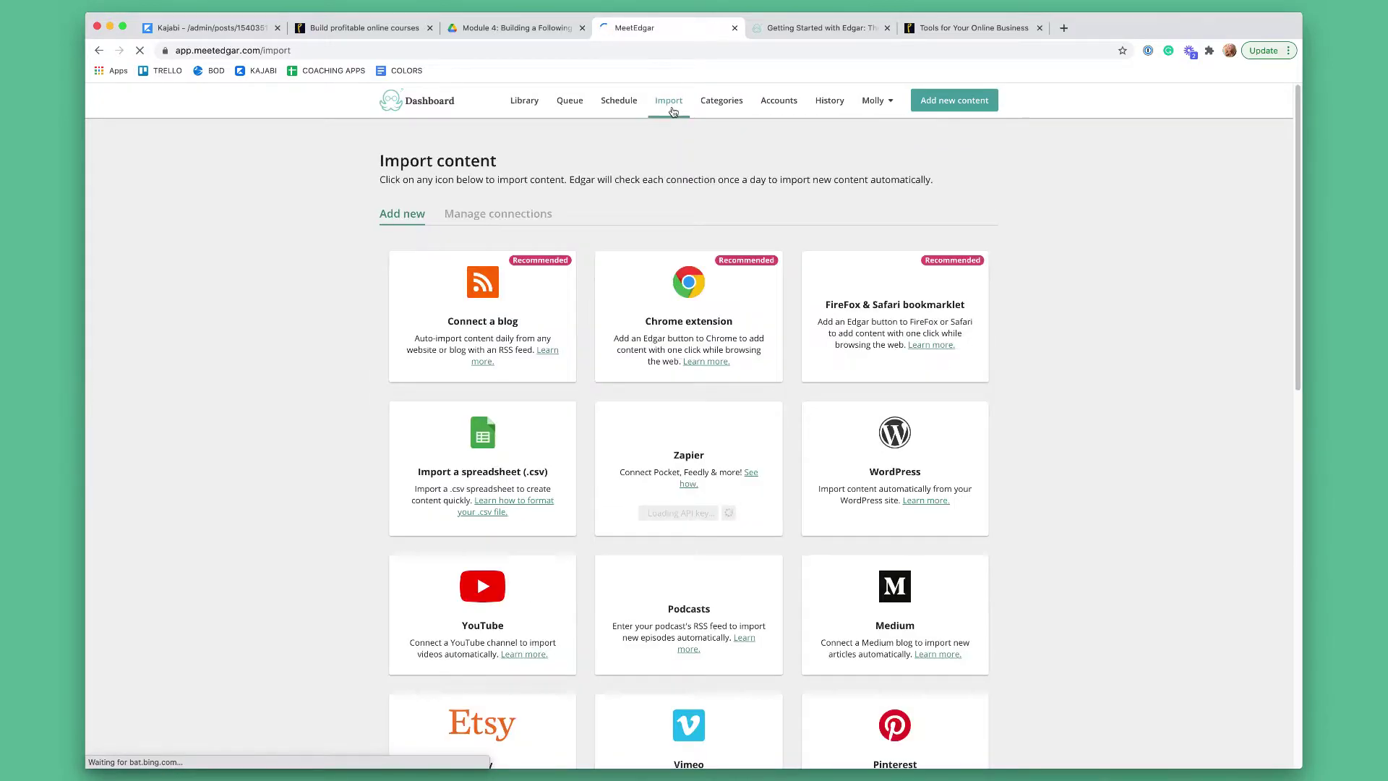
scroll(1106, 434, "down", 10)
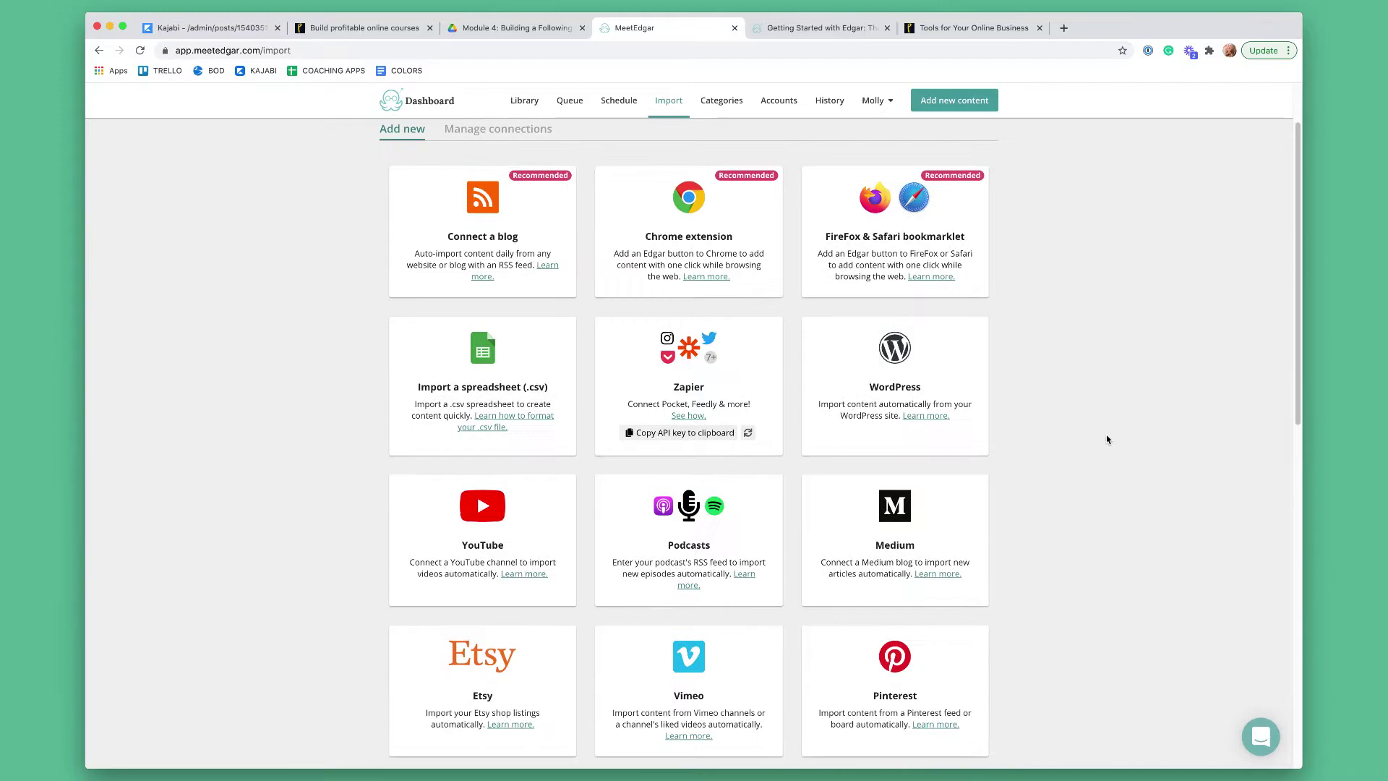
scroll(1106, 434, "up", 10)
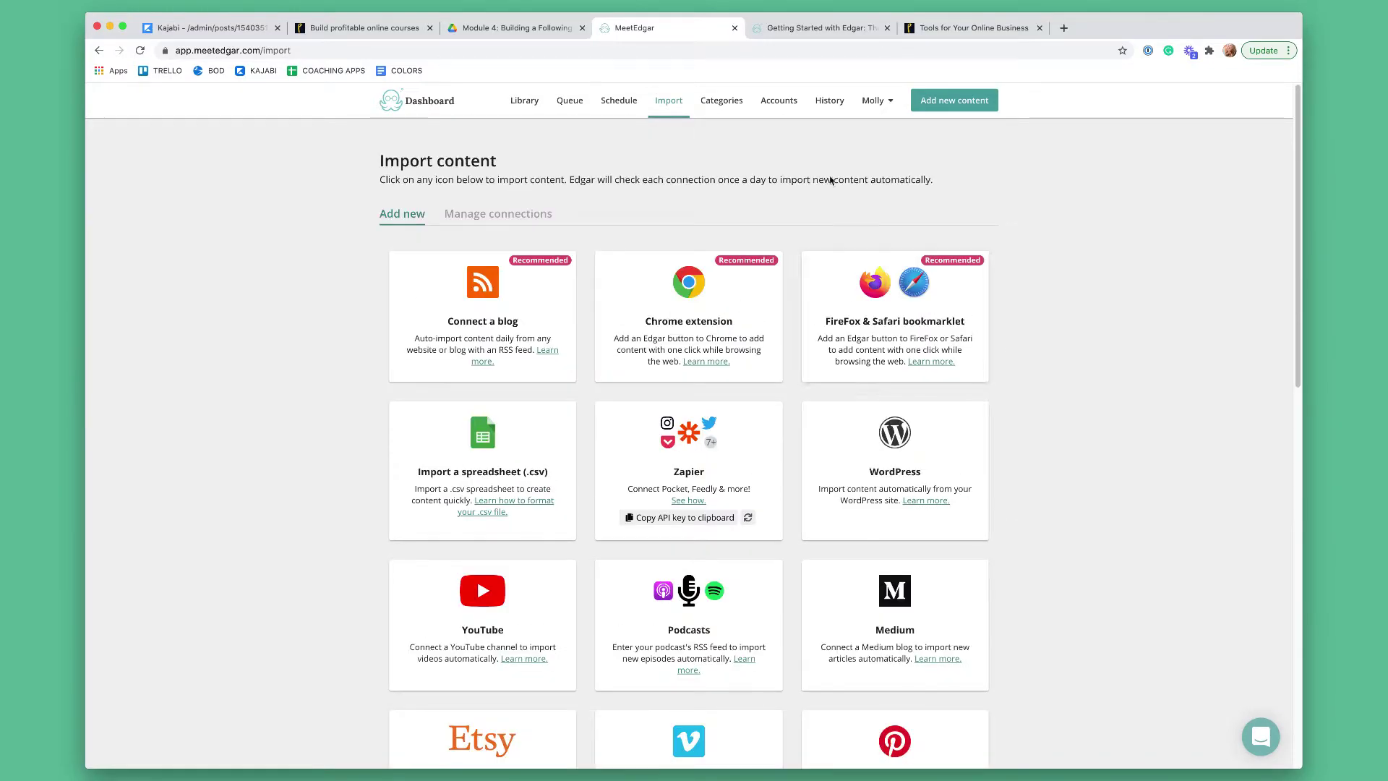
View the recurring schedule, and go back through the full list of content categories to its end.
left_click(622, 106)
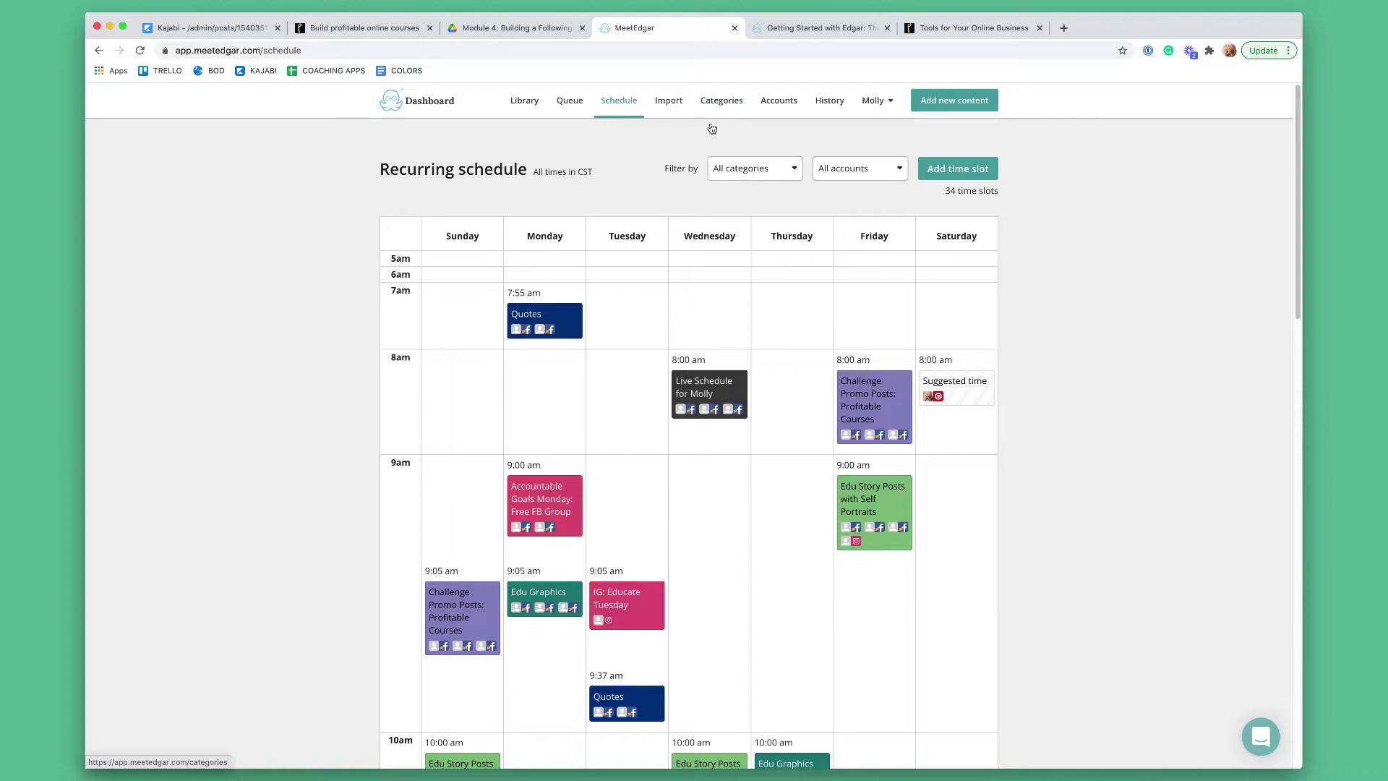
left_click(725, 106)
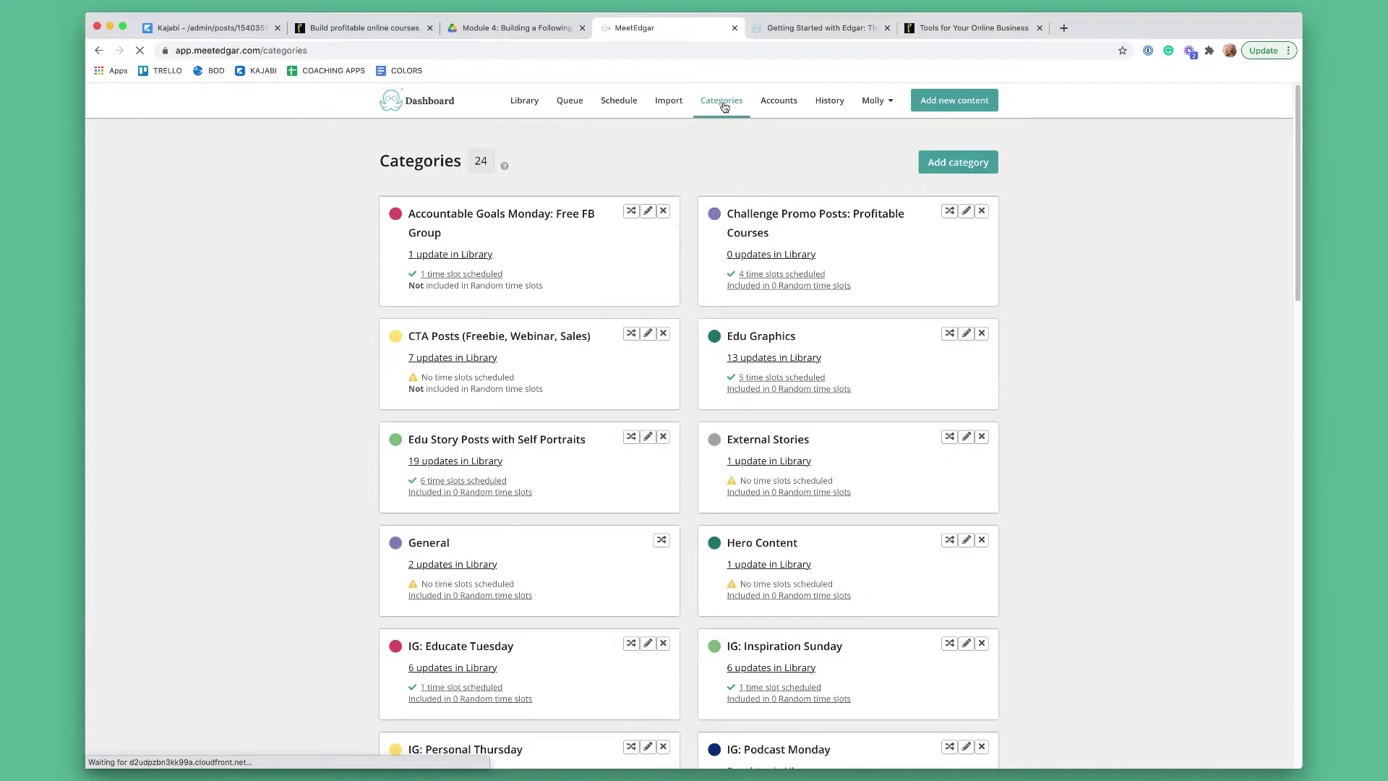
scroll(1116, 488, "down", 4)
scroll(1115, 489, "down", 6)
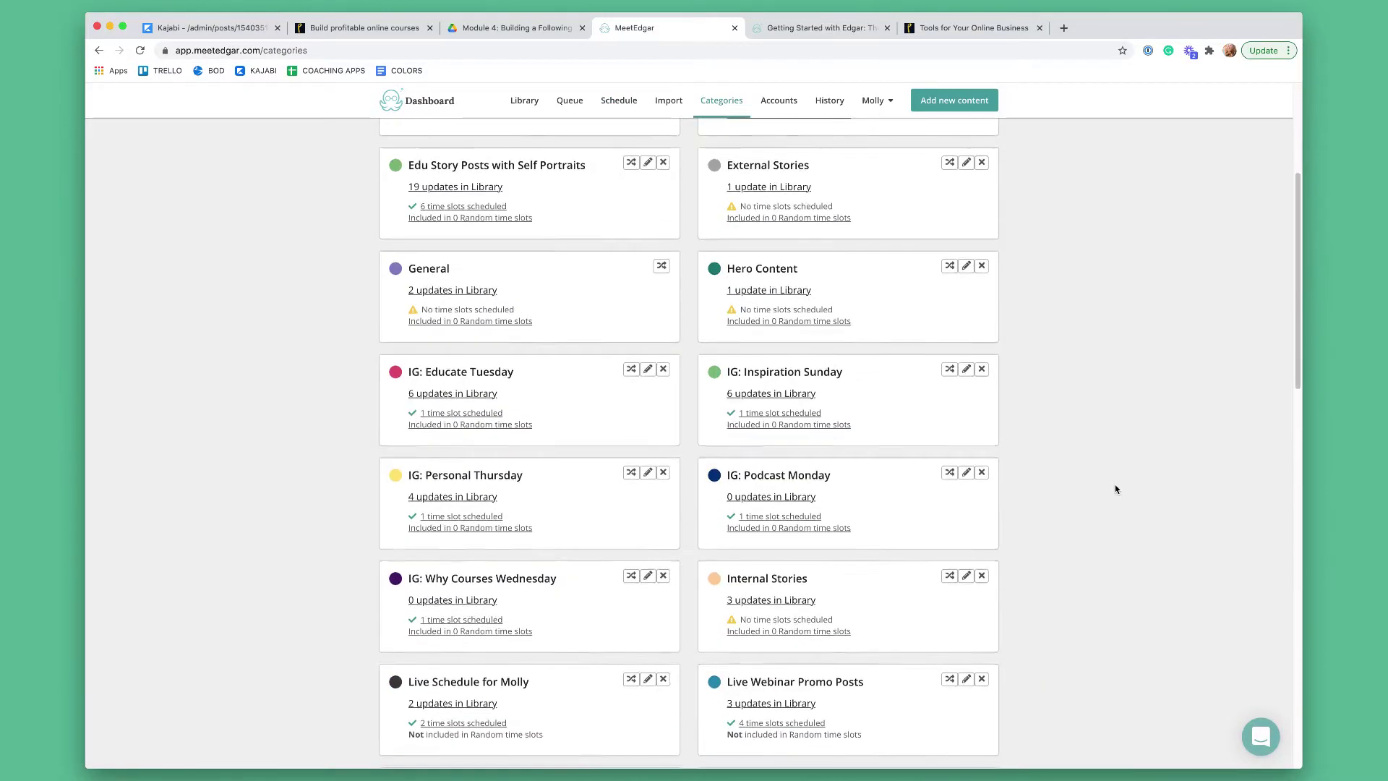
scroll(1115, 489, "down", 2)
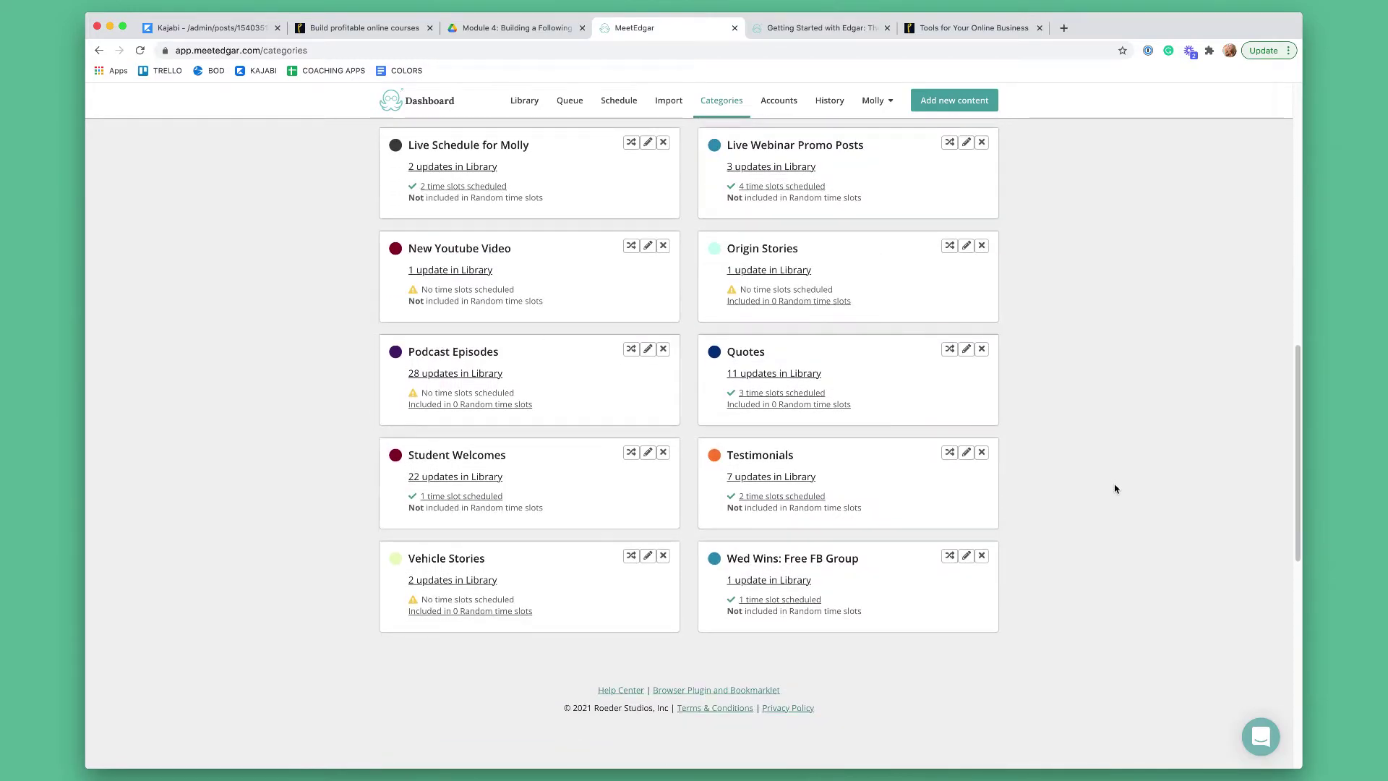
View the recurring schedule and inspect the accounts, category and send time of Monday's 7:55 am Quotes time slot, leaving it unedited.
left_click(612, 103)
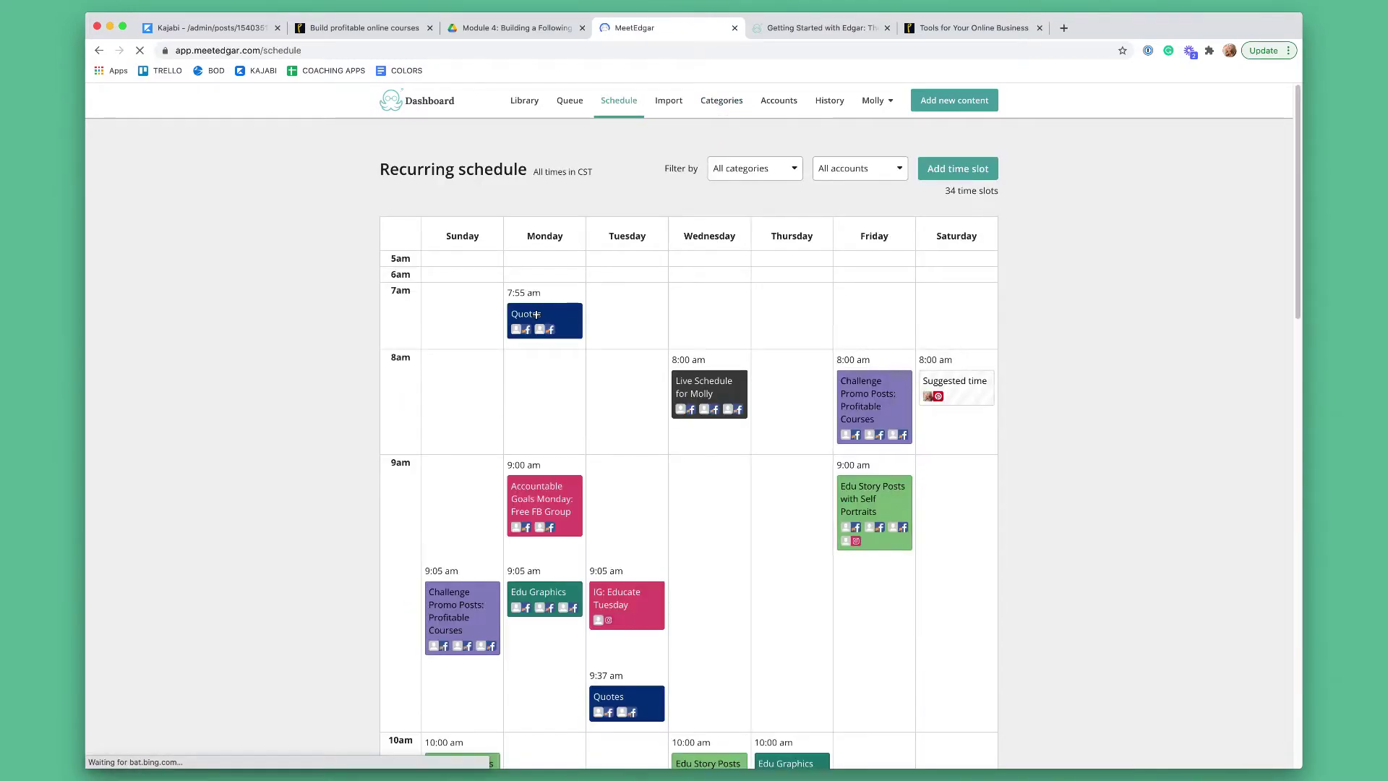
left_click(563, 316)
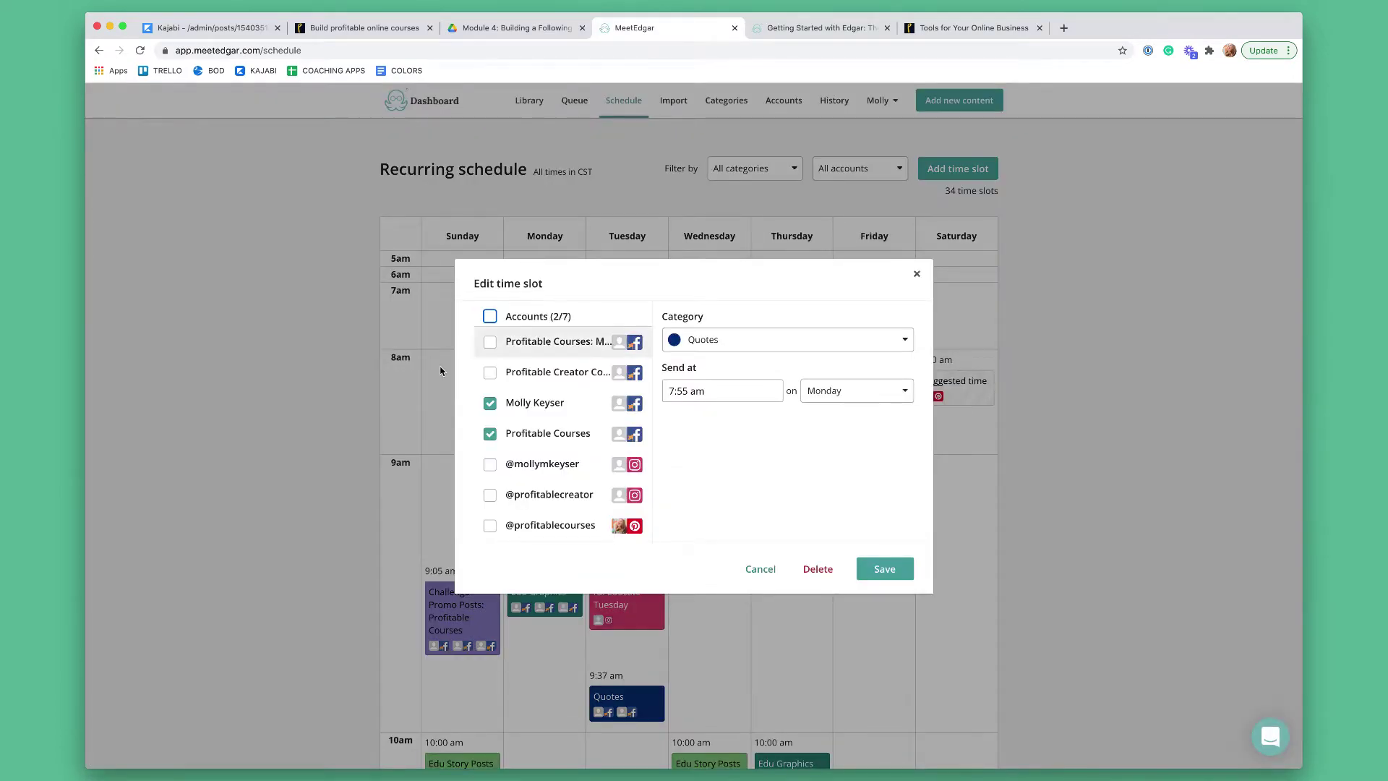
left_click(318, 389)
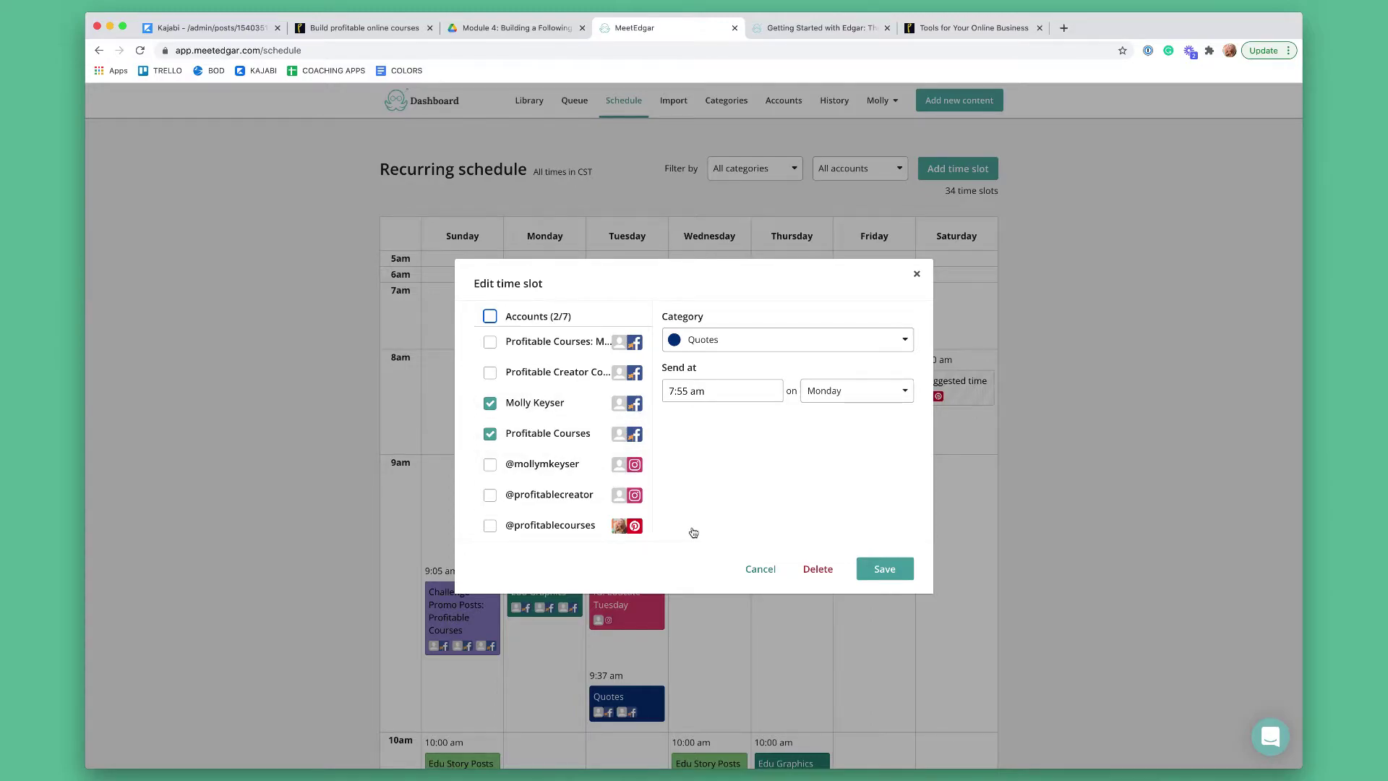
left_click(297, 450)
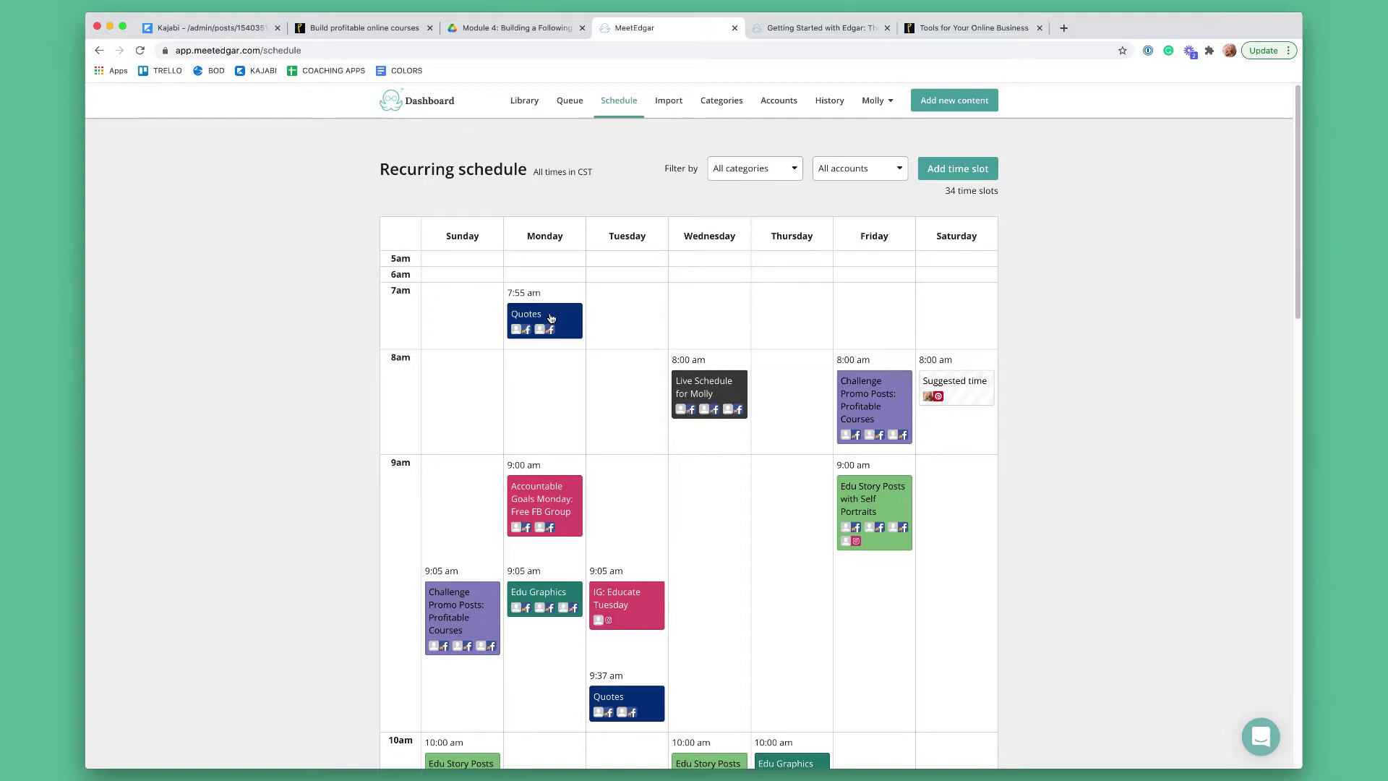
scroll(973, 710, "down", 10)
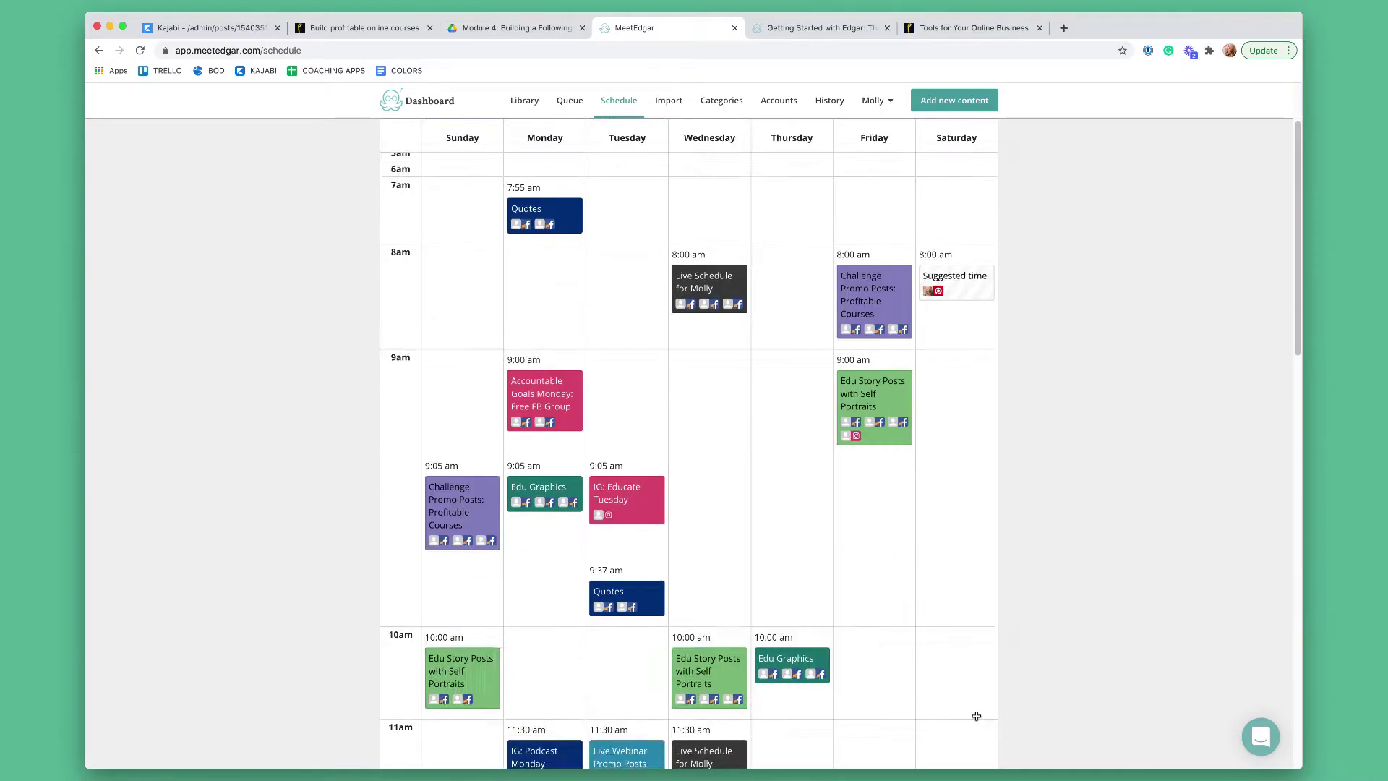
scroll(1012, 682, "up", 10)
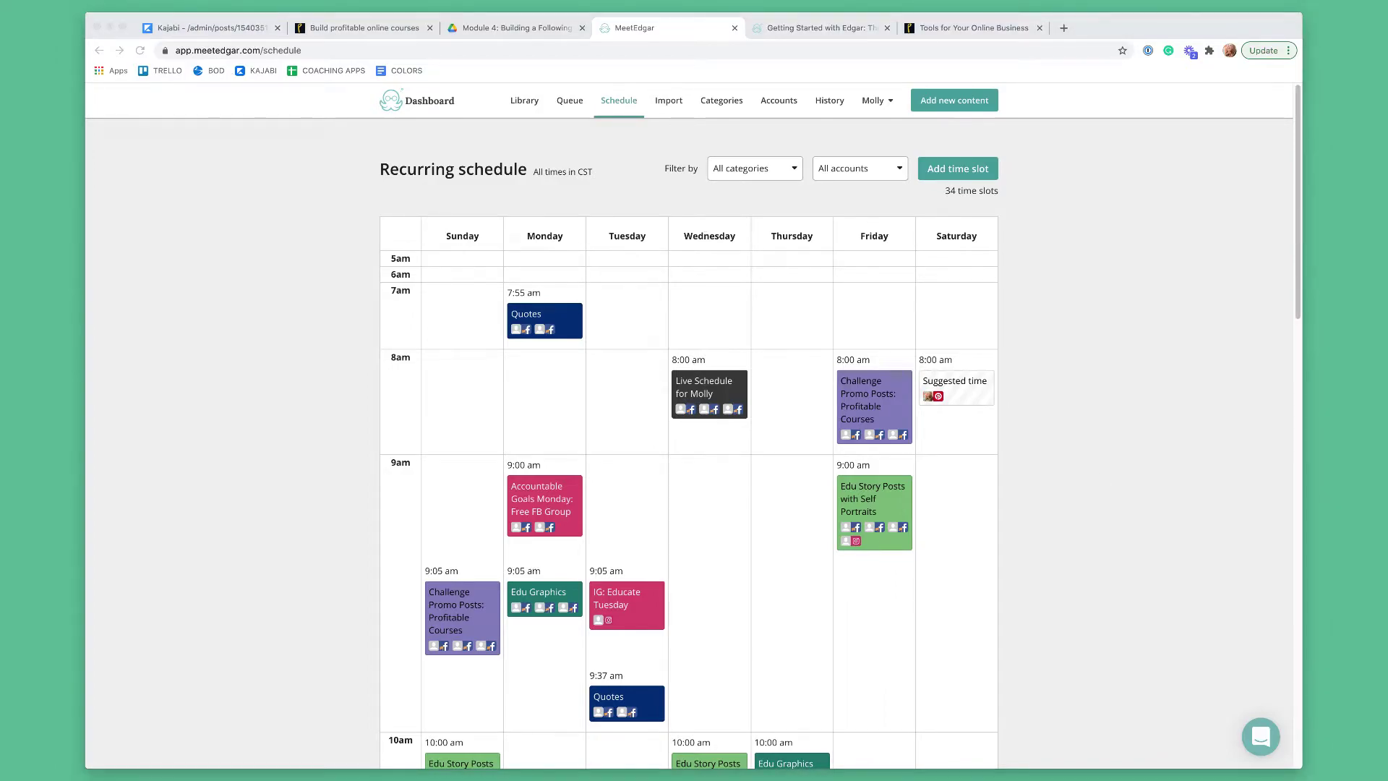
Look through the queue of upcoming scheduled posts and return to its beginning.
left_click(571, 102)
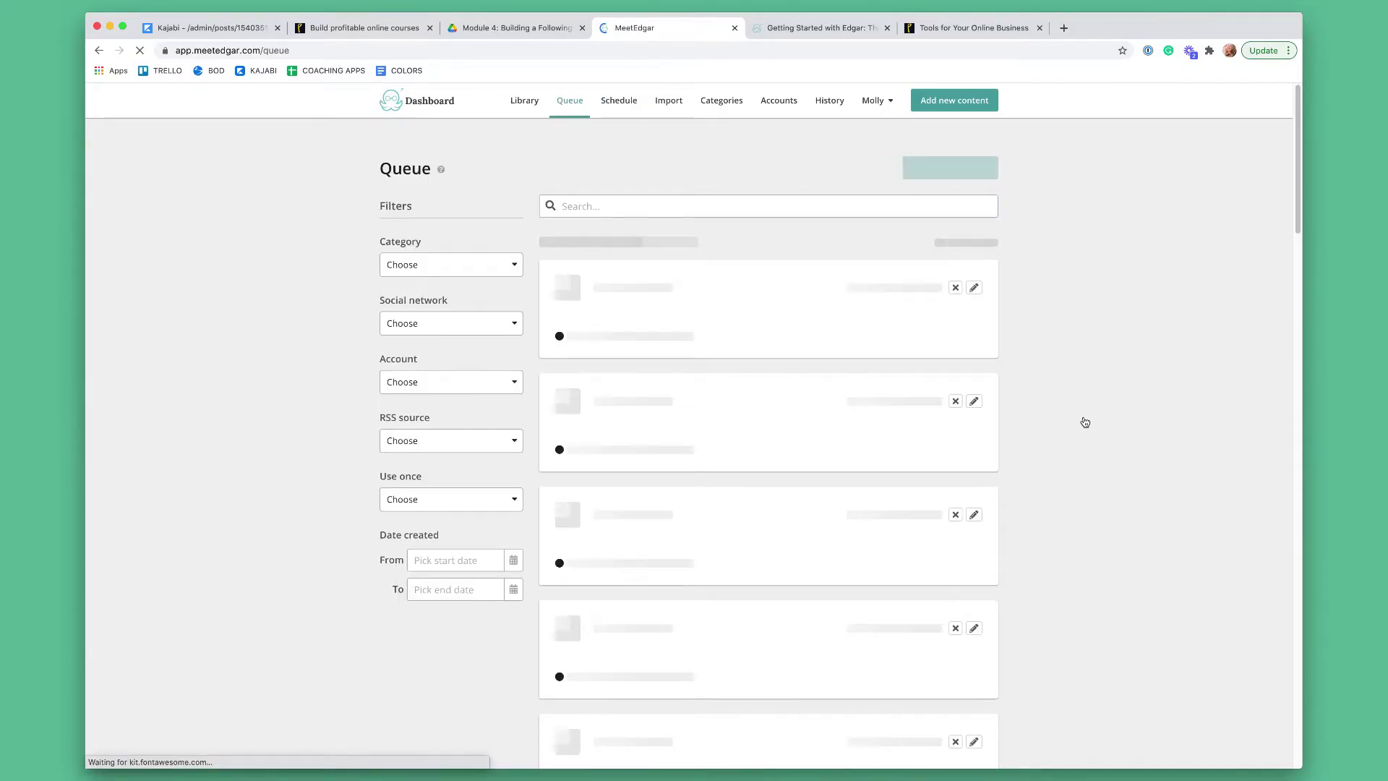
scroll(1073, 551, "down", 10)
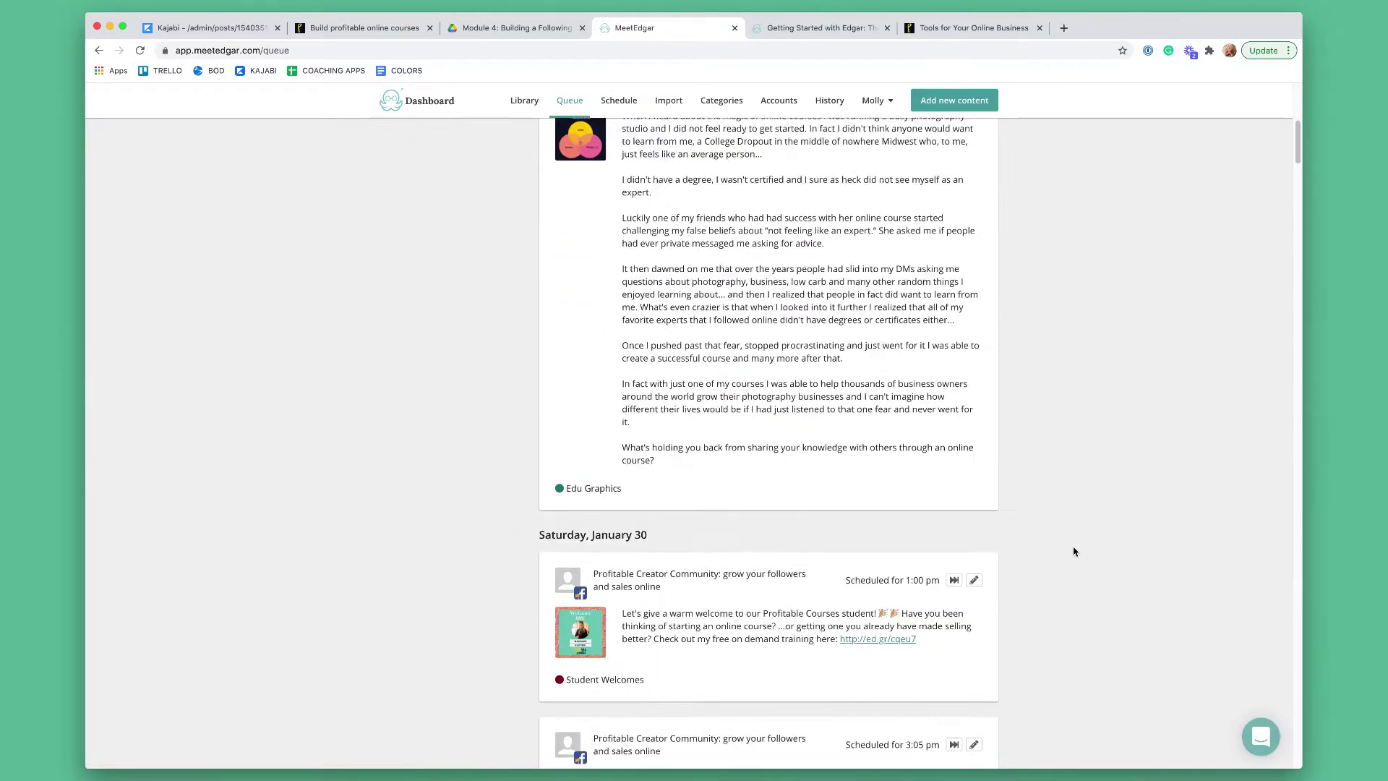
scroll(1073, 552, "down", 20)
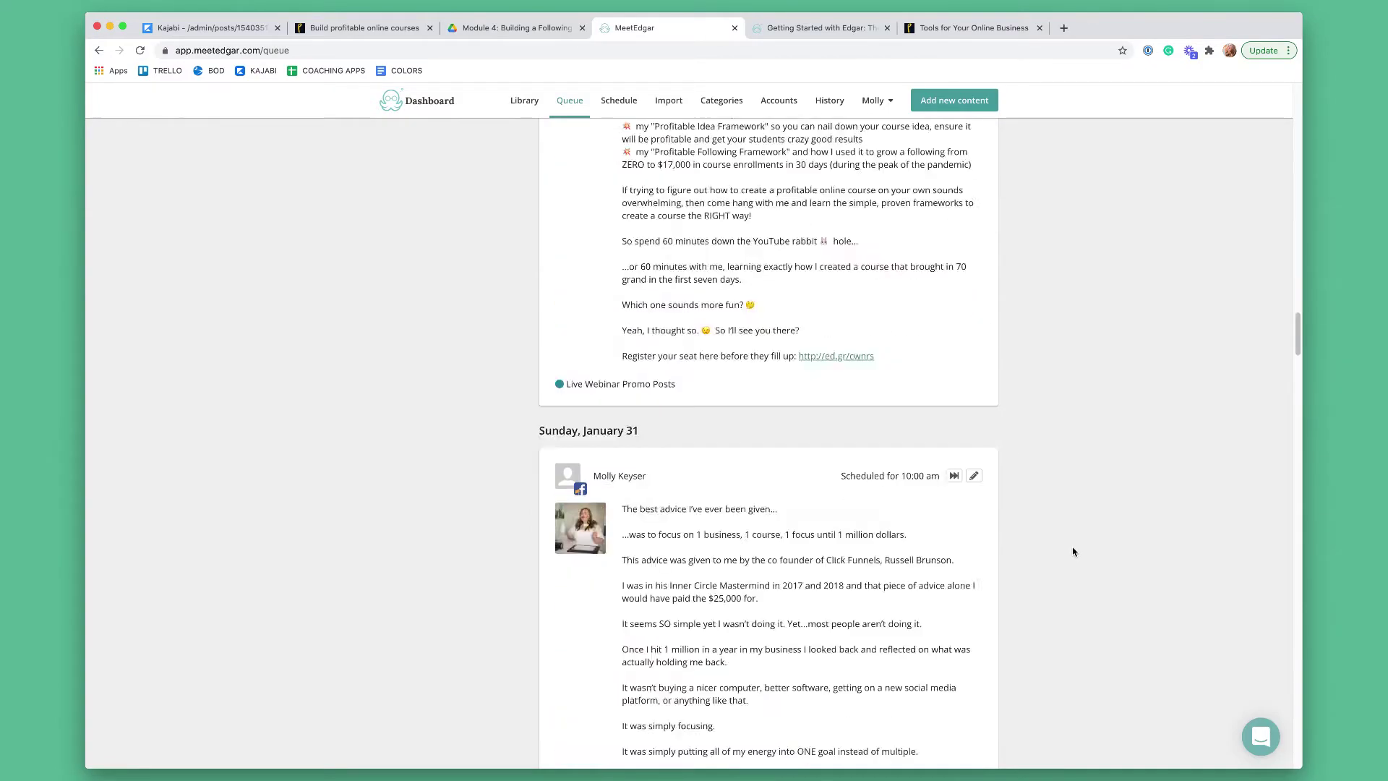
scroll(1073, 552, "up", 20)
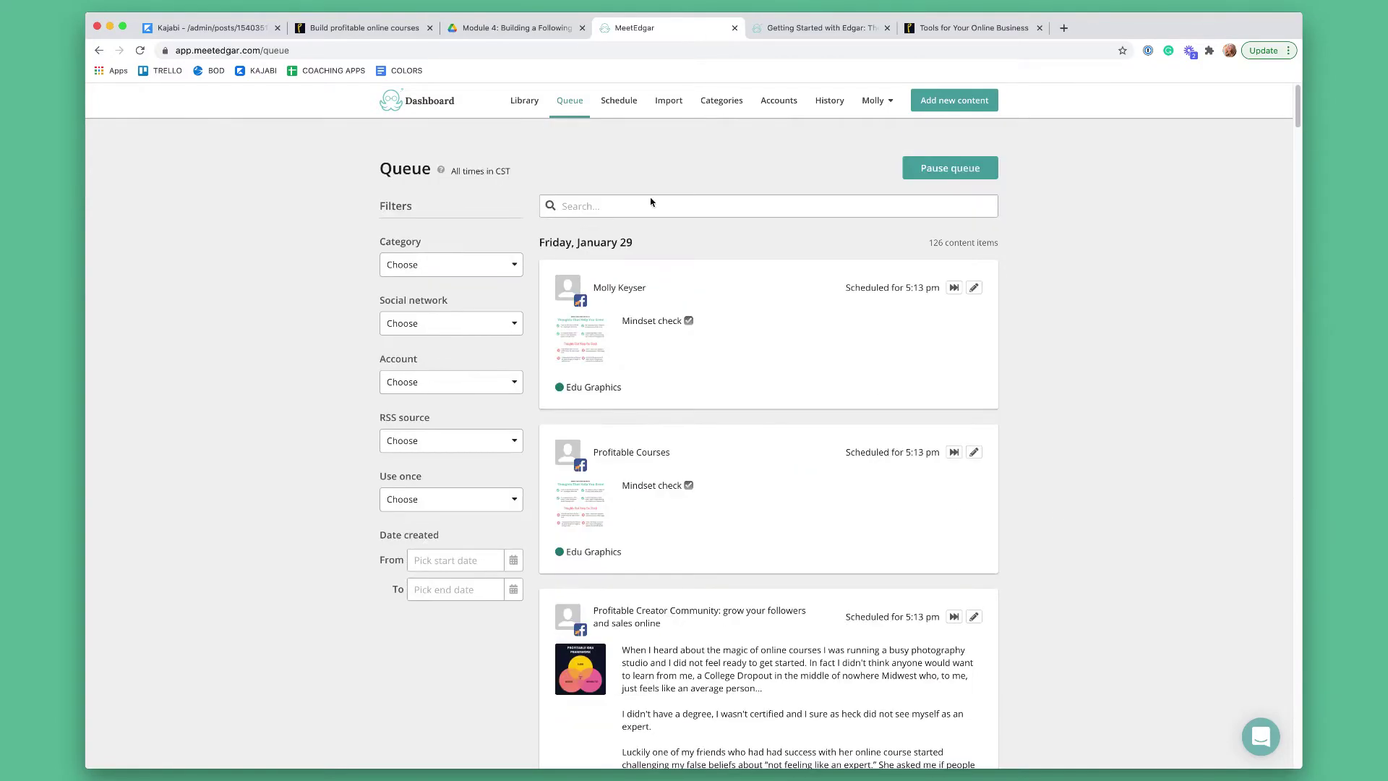
Filter the content library by the Edu Story Posts with Self Portraits category.
left_click(524, 101)
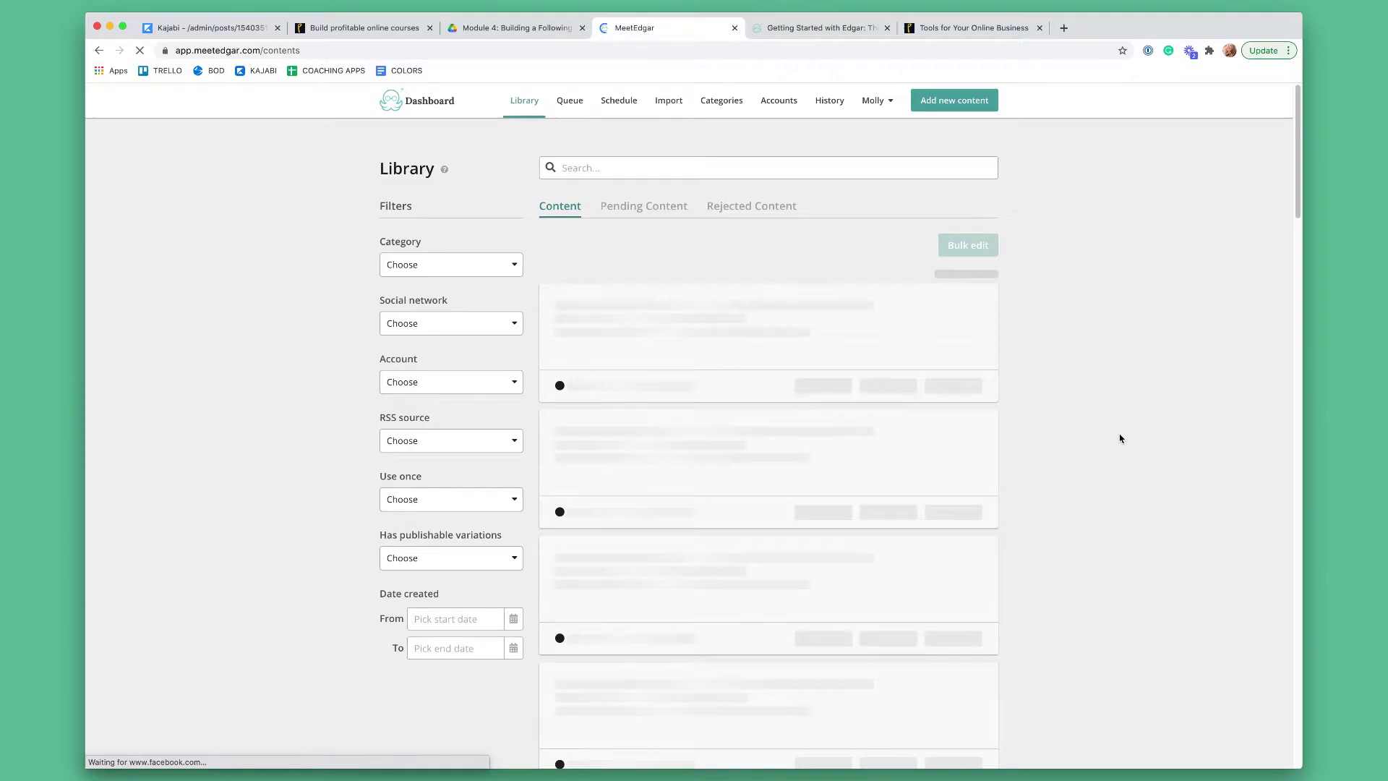
left_click(440, 263)
scroll(477, 343, "down", 5)
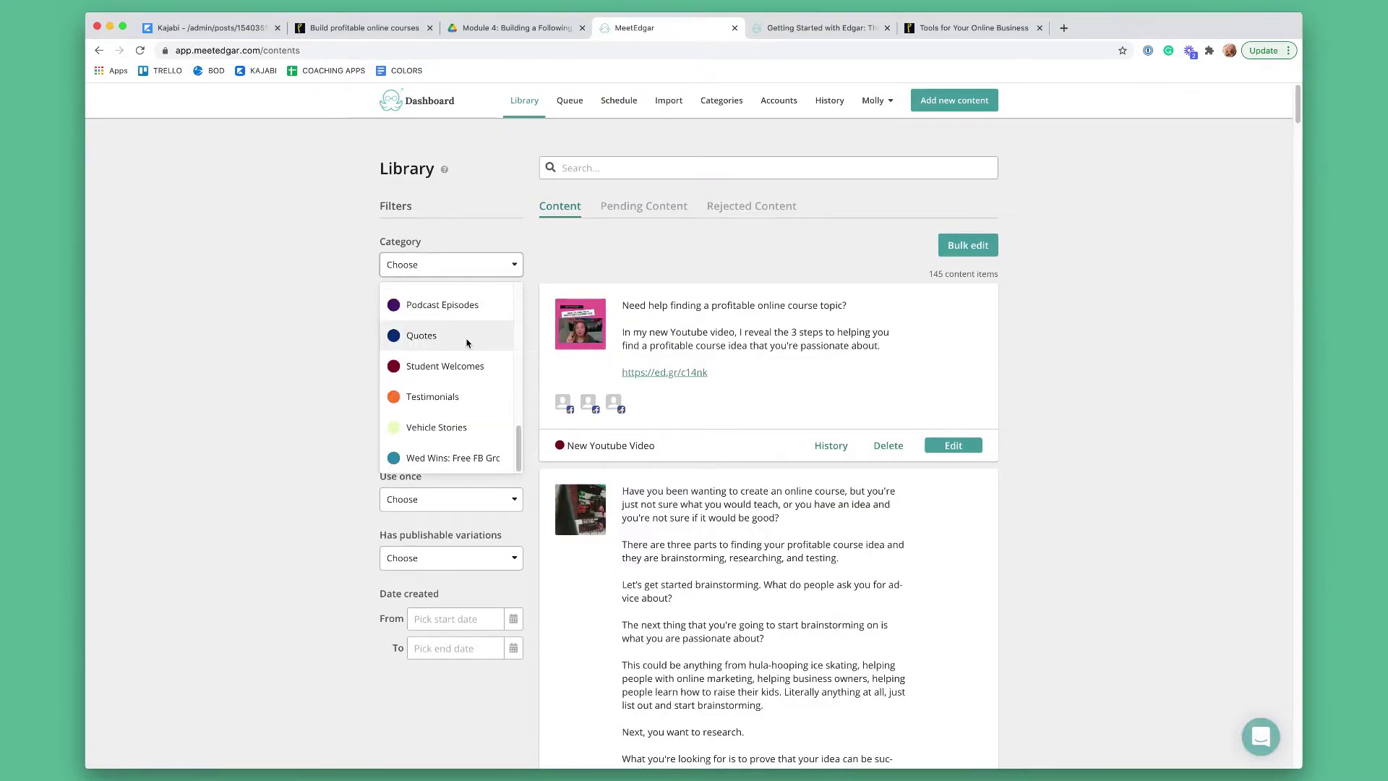
scroll(461, 342, "up", 5)
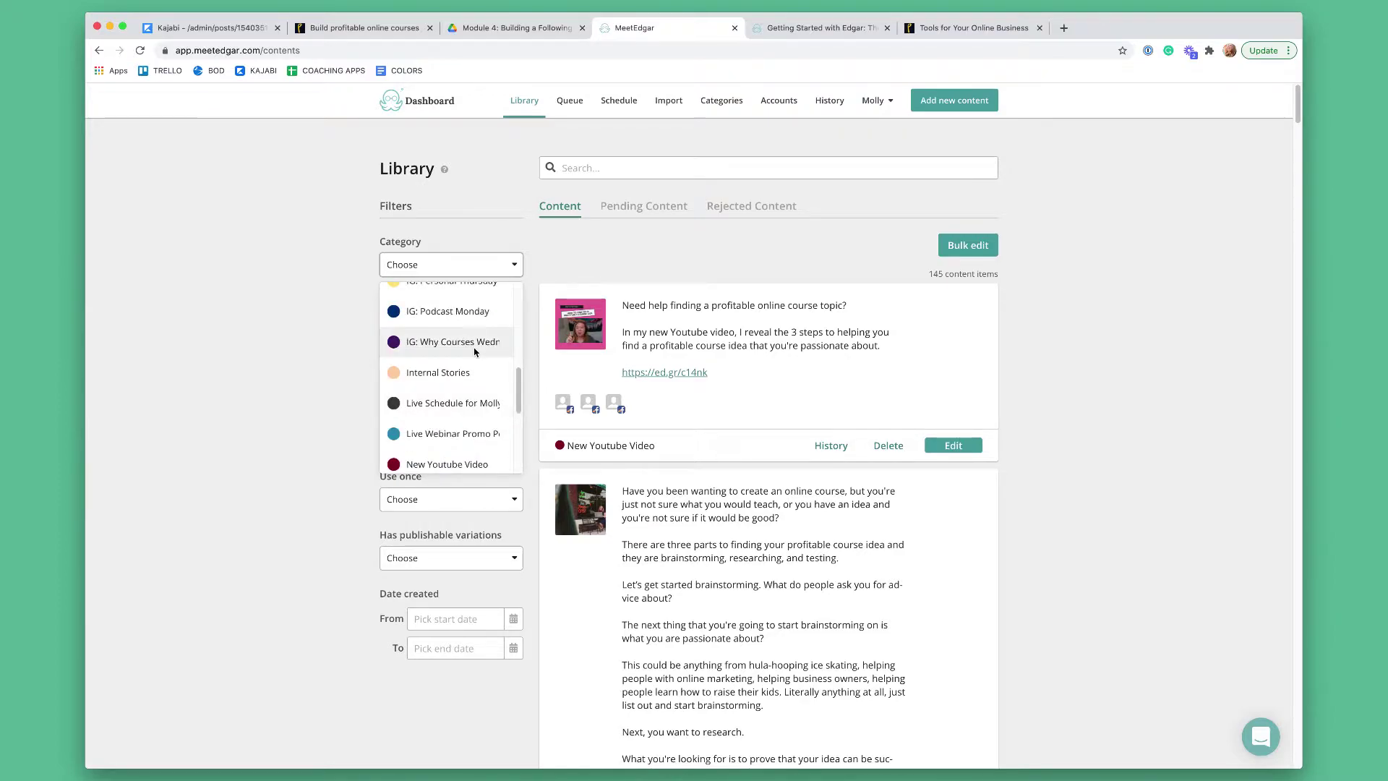
scroll(475, 352, "up", 5)
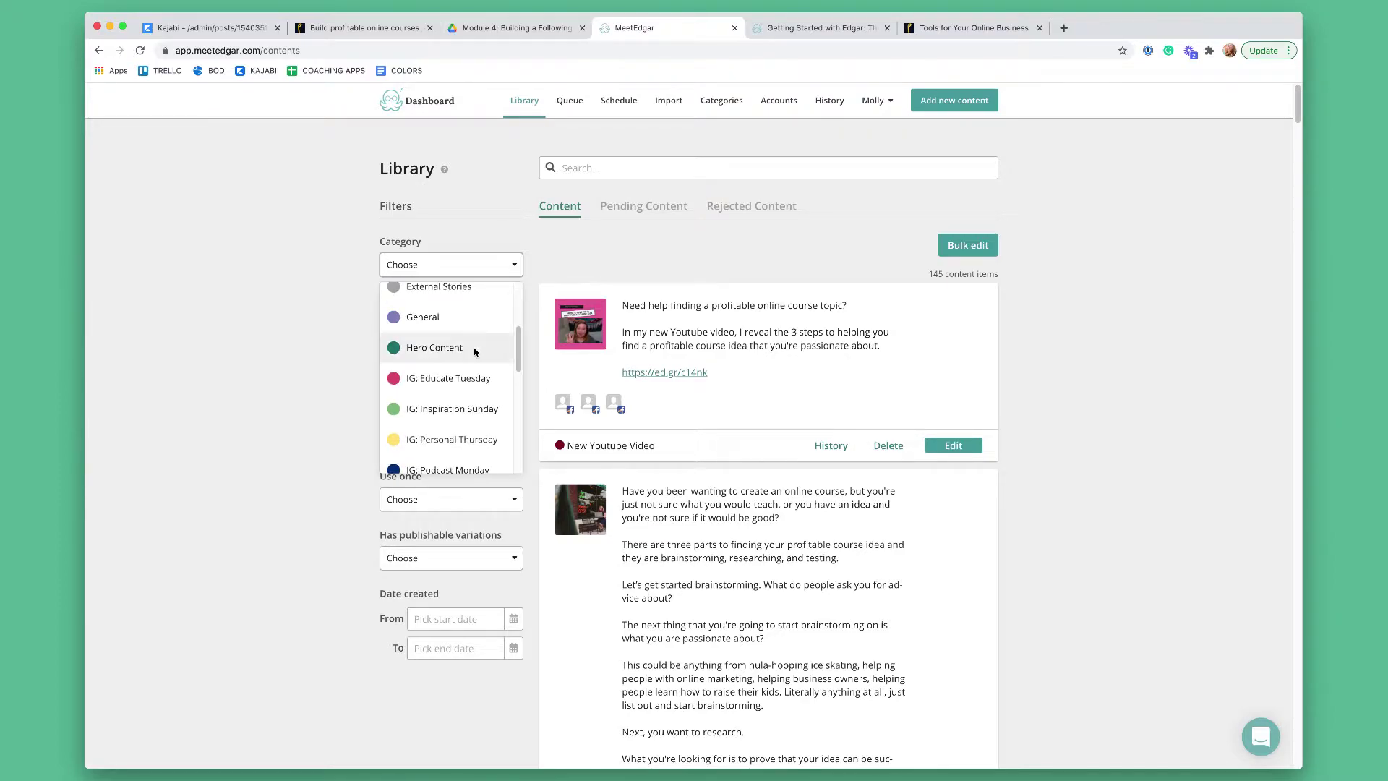
scroll(471, 348, "up", 3)
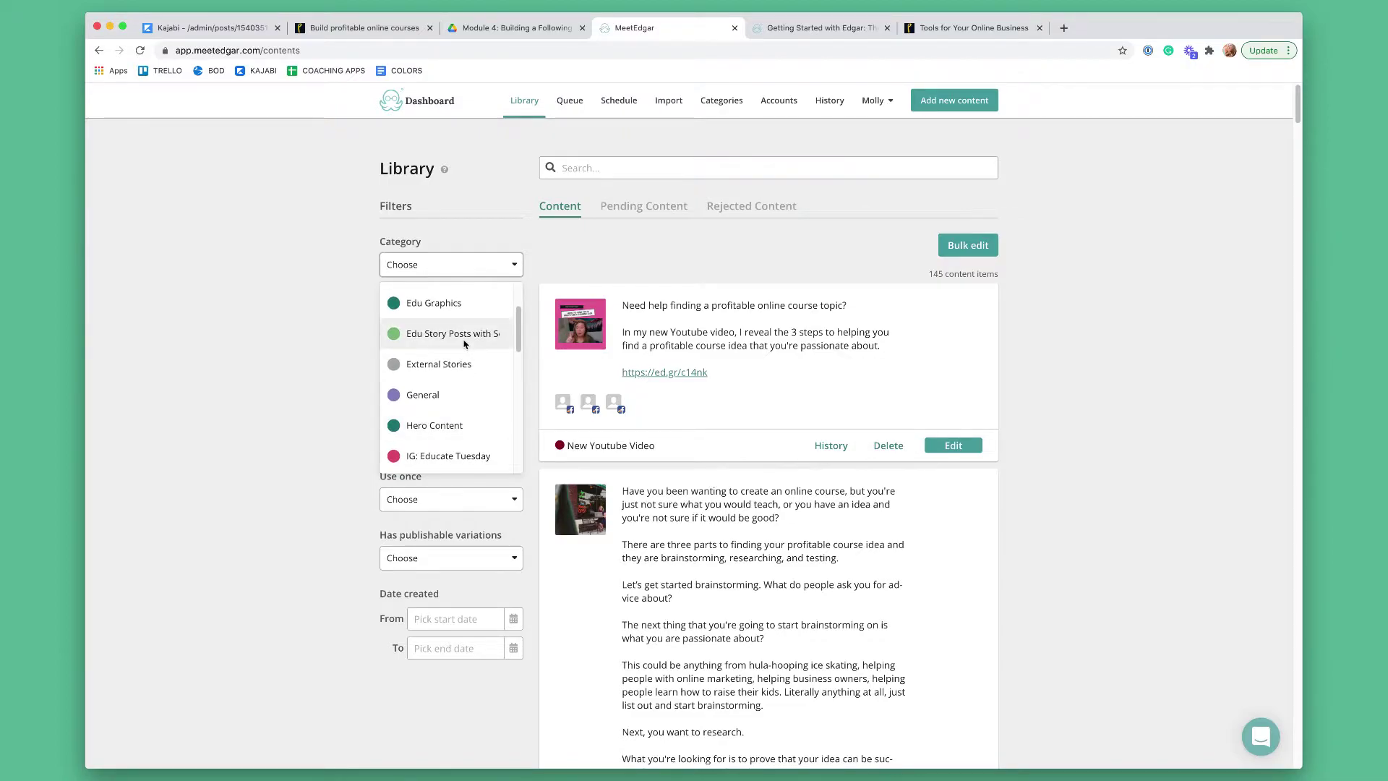
left_click(465, 340)
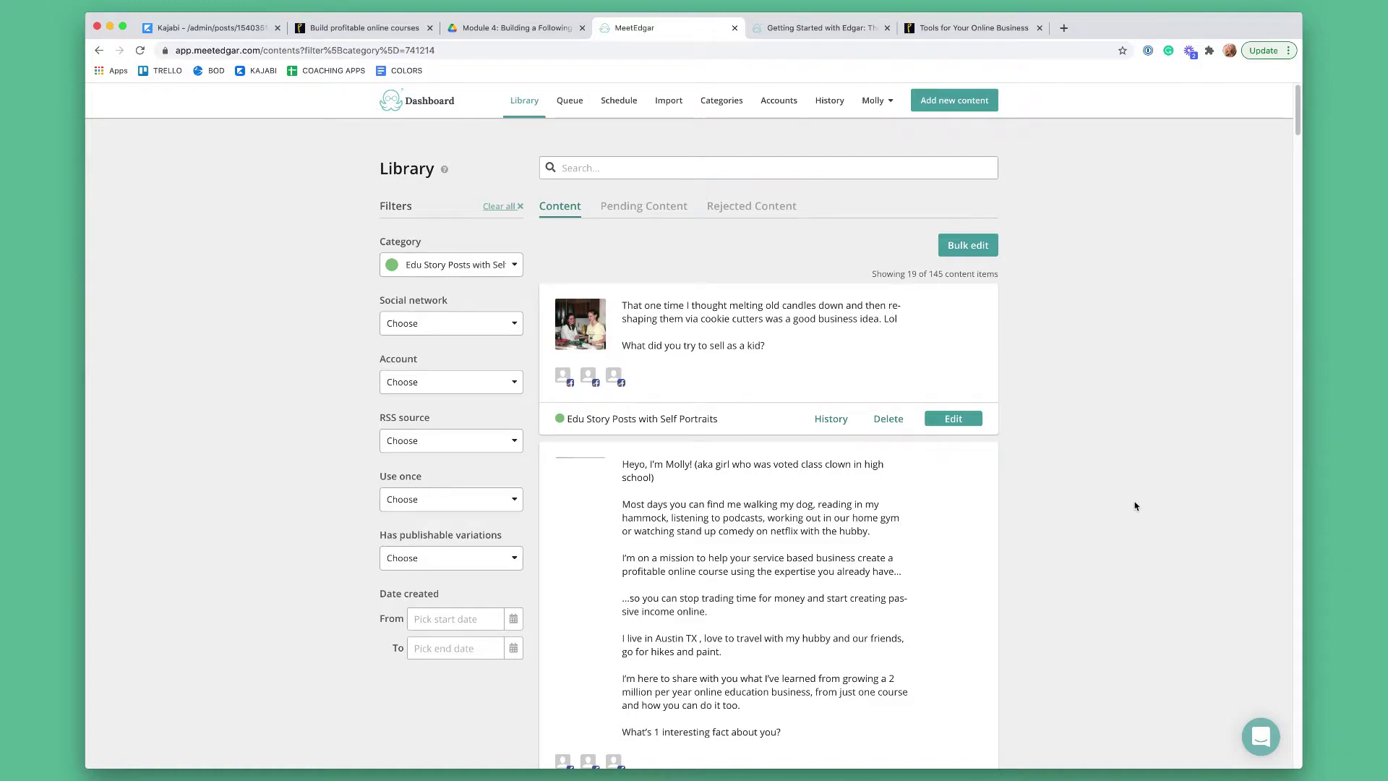
Look through the filtered library posts, including the social accounts each one is assigned to.
scroll(1024, 386, "down", 2)
scroll(877, 573, "down", 5)
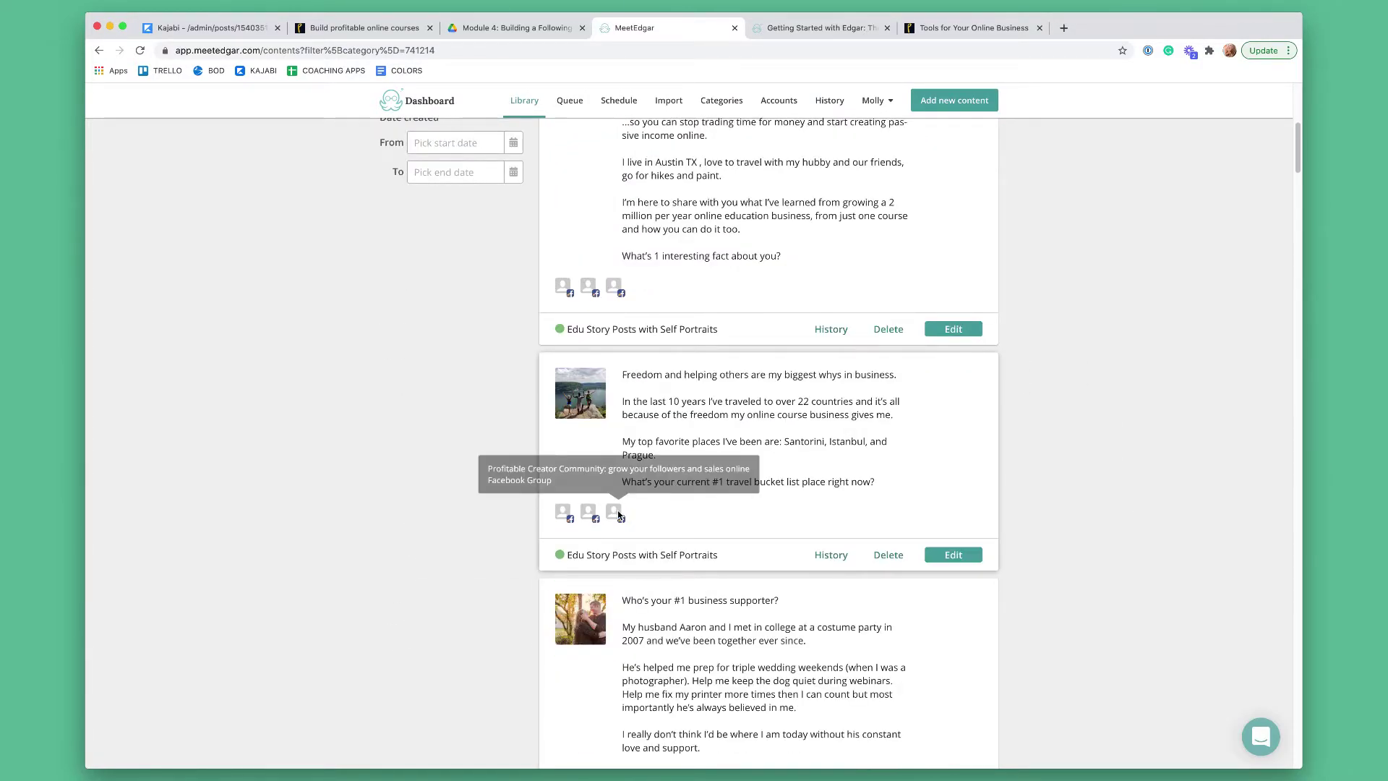
scroll(1084, 480, "down", 1)
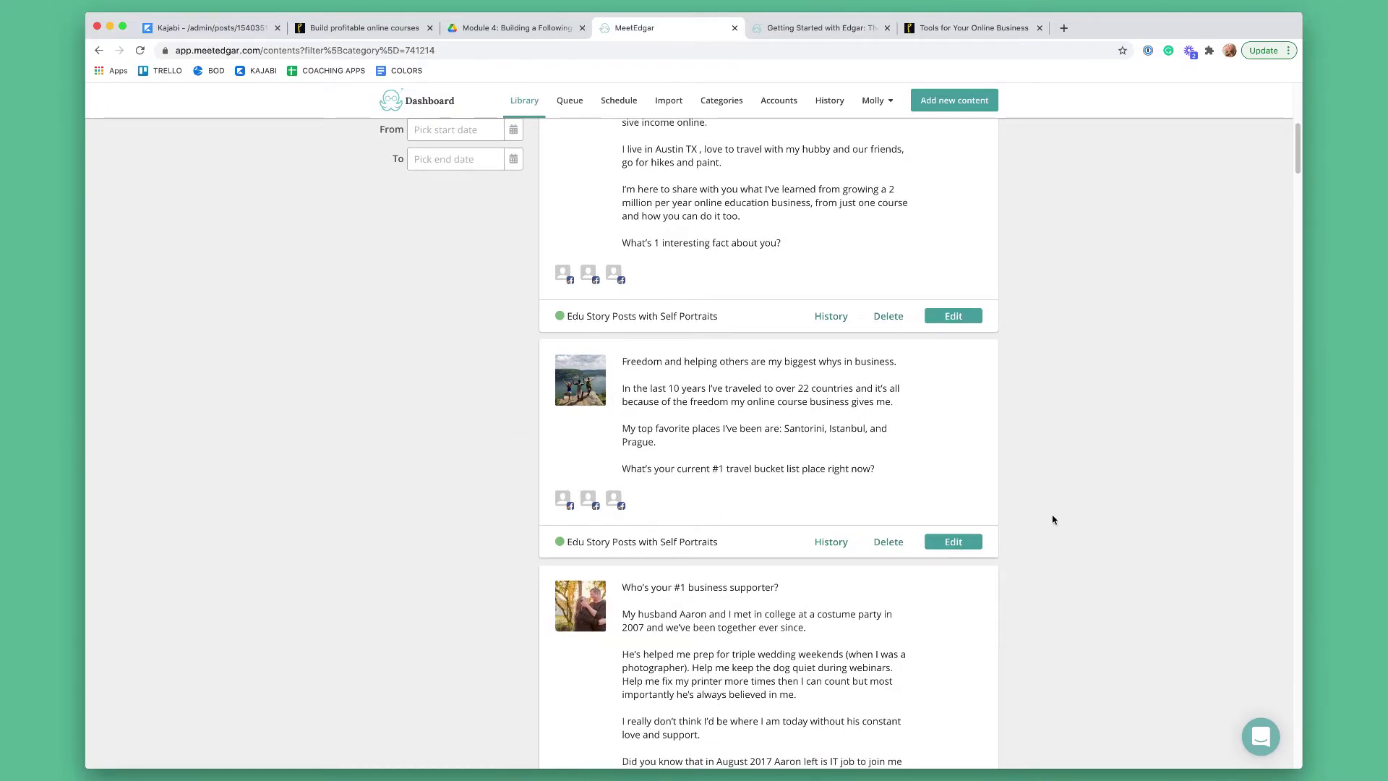
scroll(1059, 519, "down", 2)
scroll(1062, 521, "down", 10)
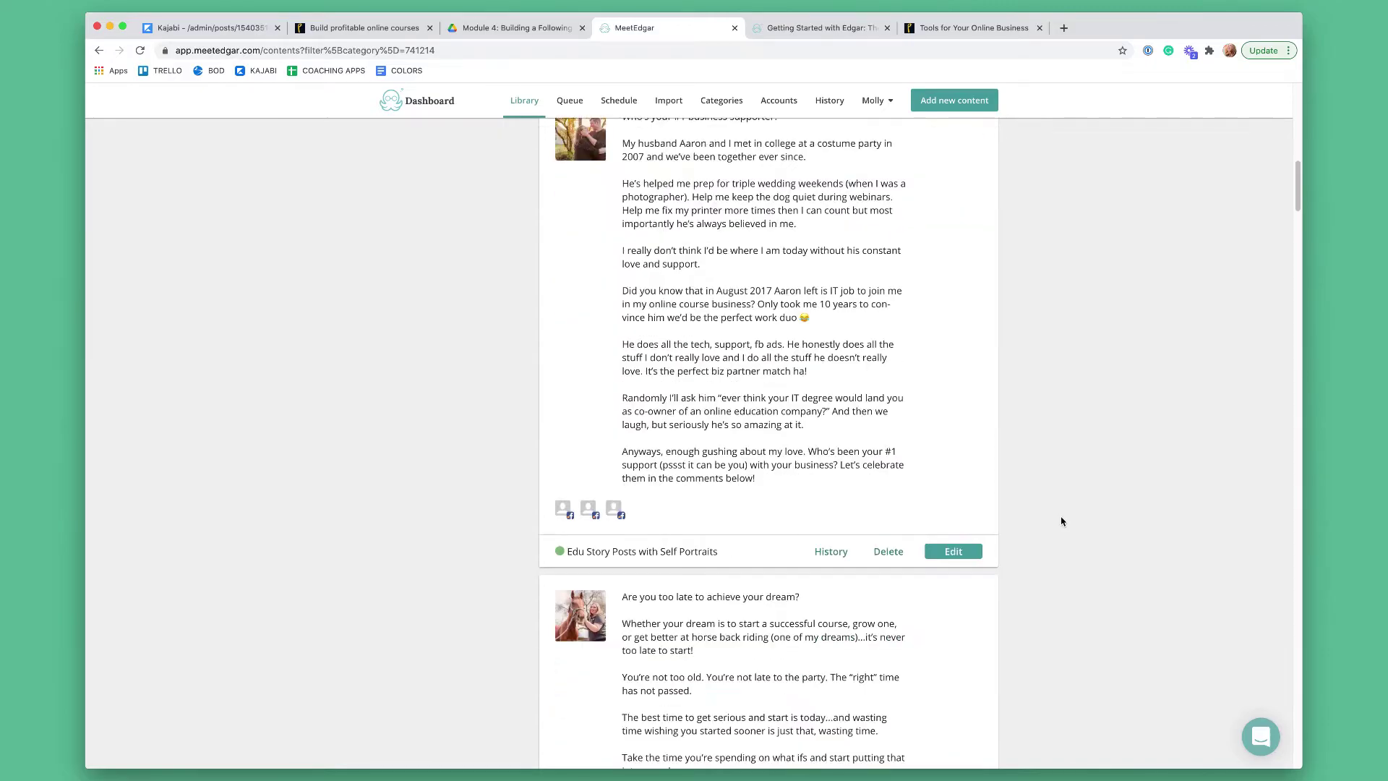
scroll(1062, 521, "up", 15)
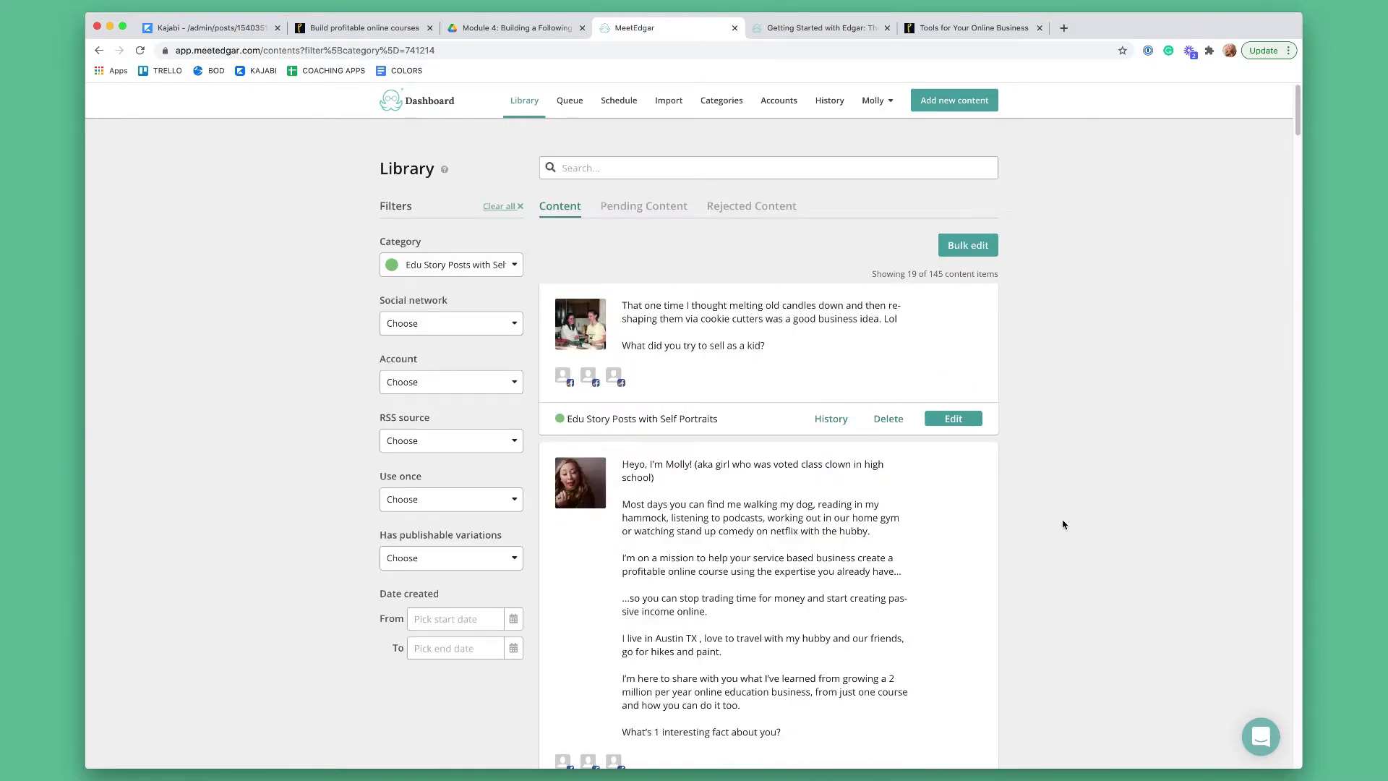
Look over the strategy and learning resources on the Dashboard page.
left_click(437, 110)
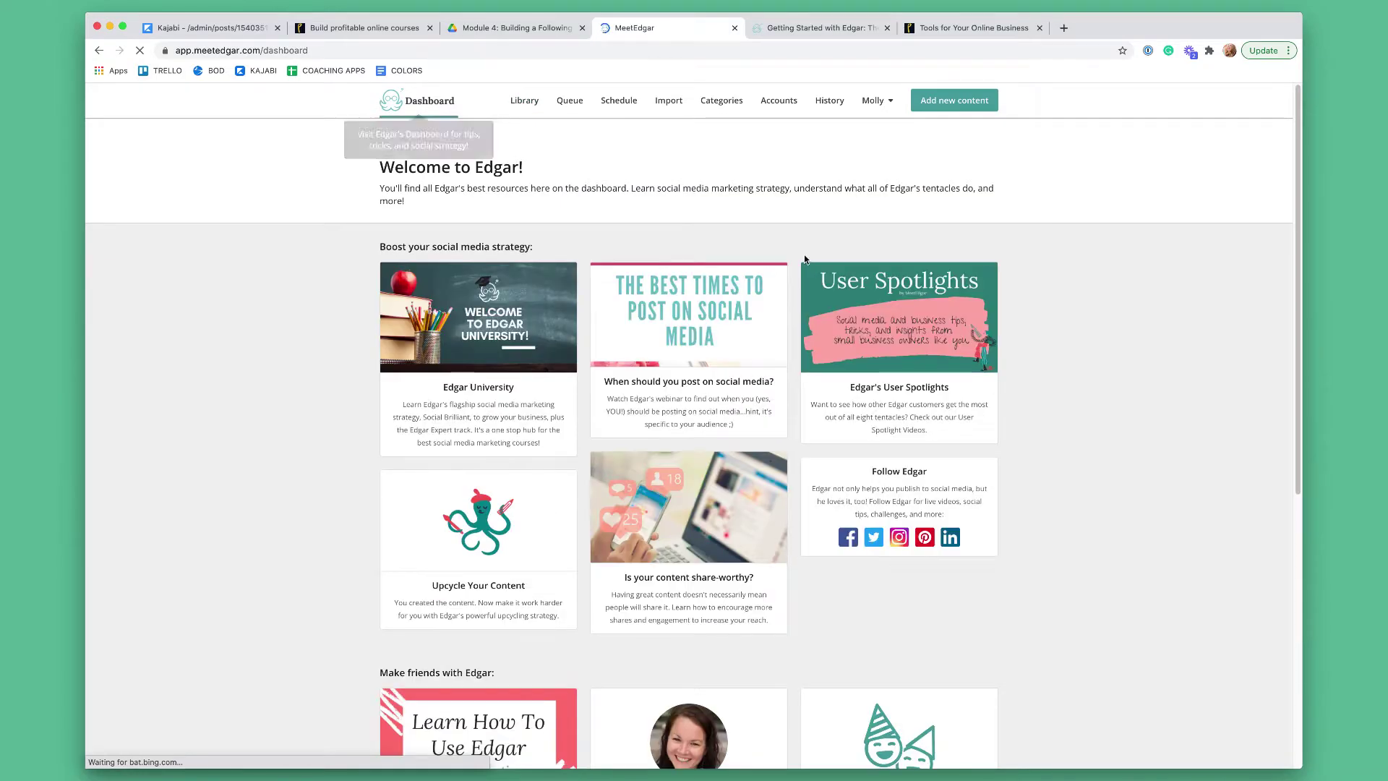
scroll(1084, 535, "down", 8)
scroll(1086, 540, "up", 10)
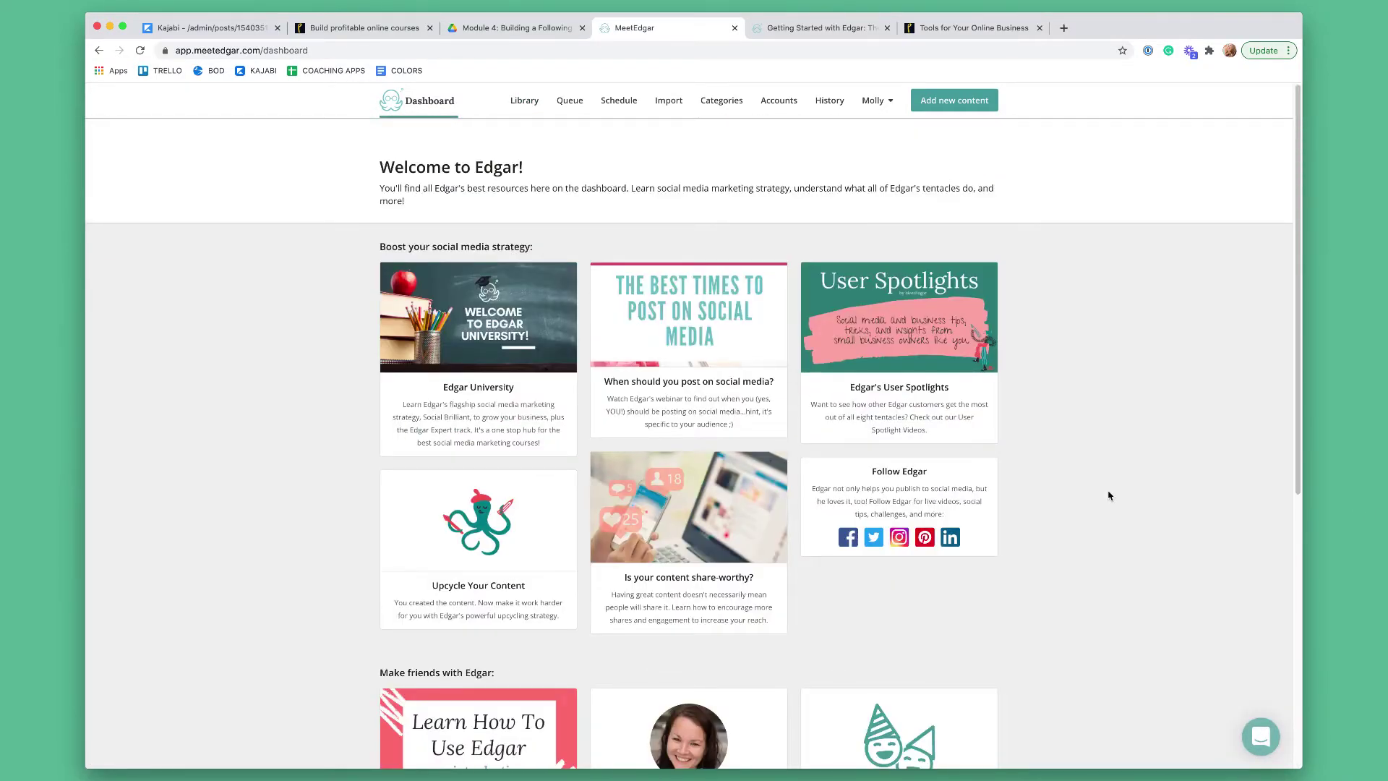
scroll(1101, 512, "down", 4)
scroll(1084, 448, "up", 4)
key("super+Tab")
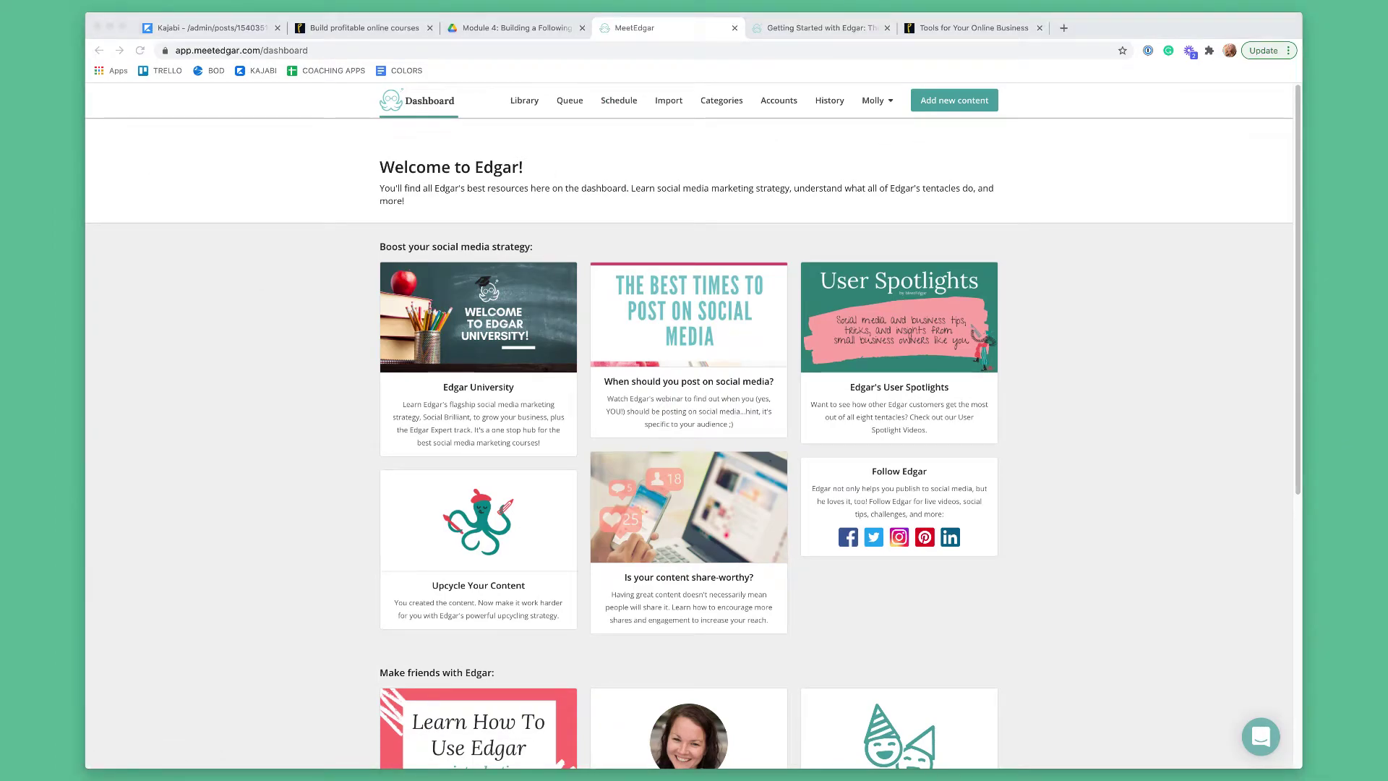
left_click(1186, 214)
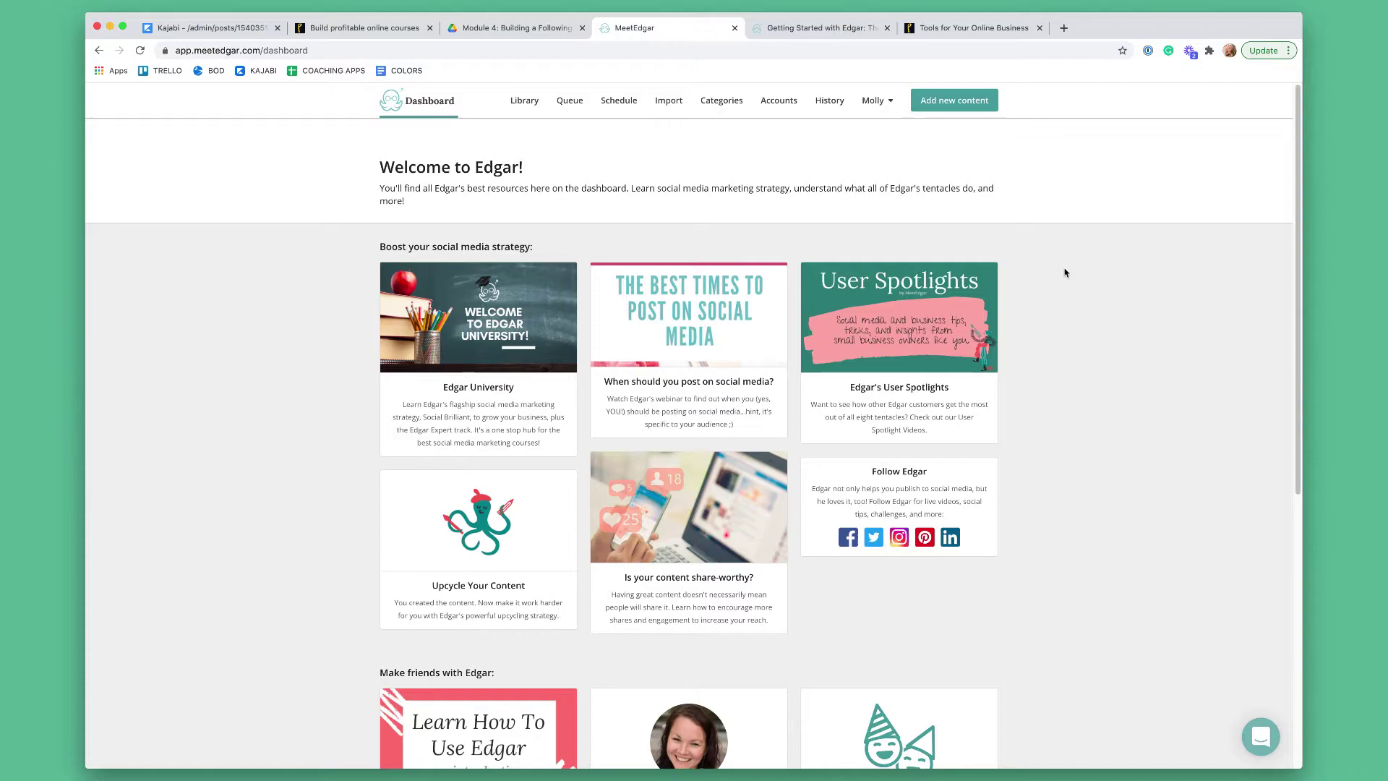
left_click(875, 107)
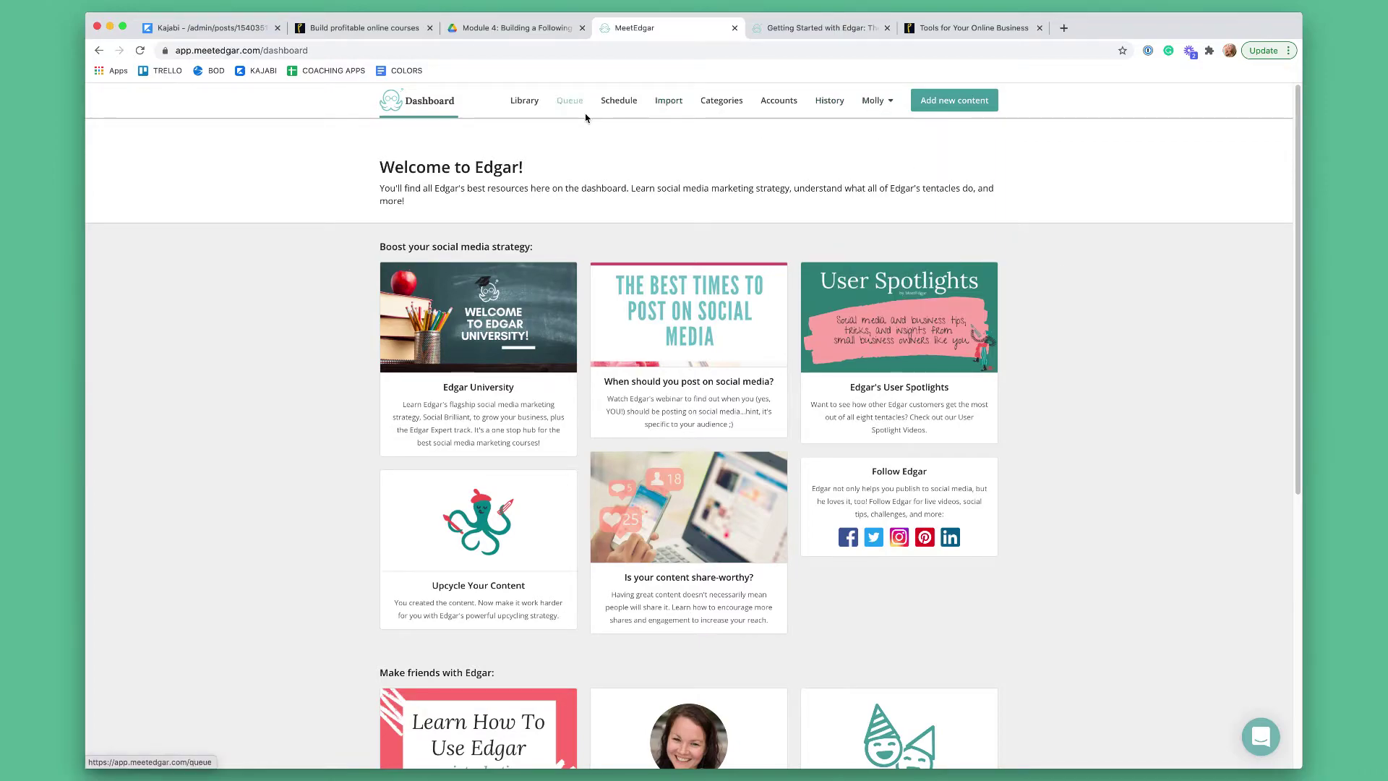
Browse the unfiltered content library's posts and return to the start of the list.
left_click(534, 106)
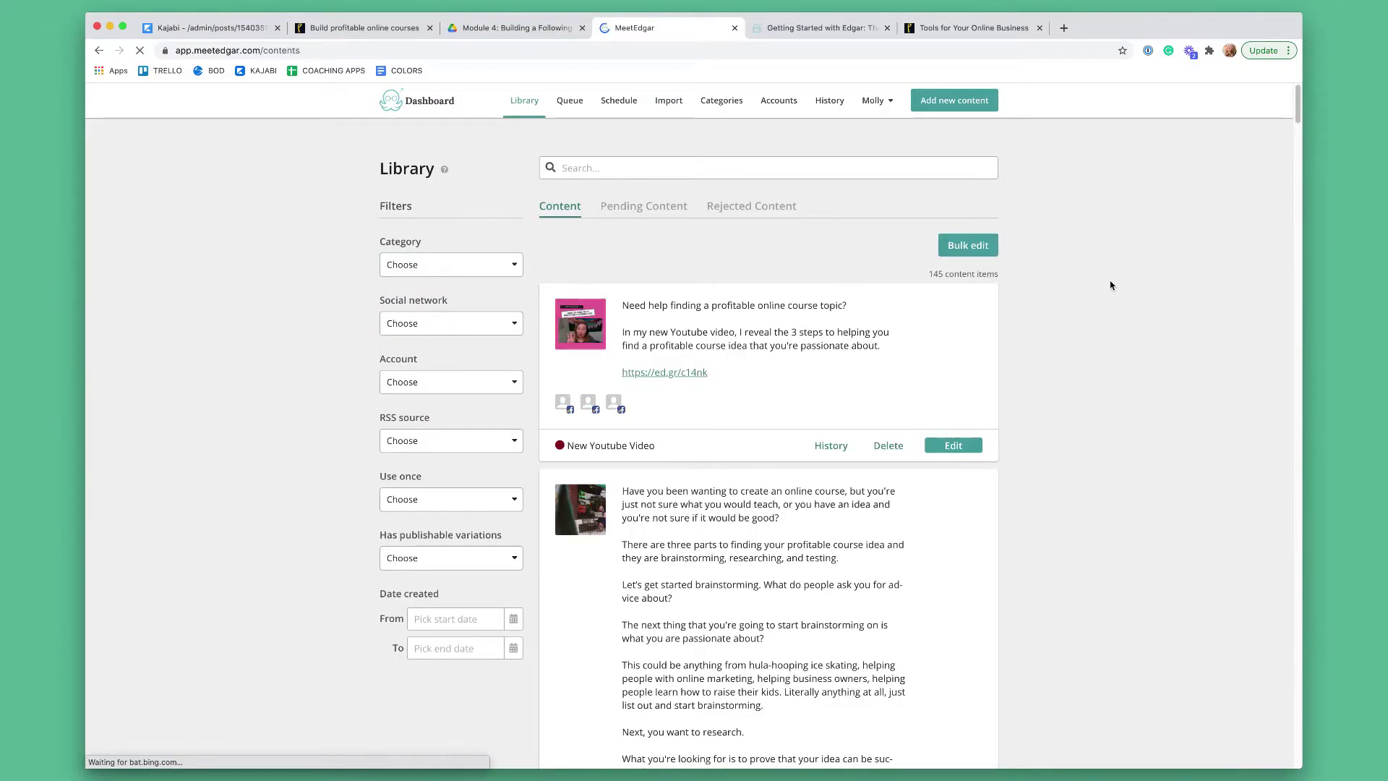
scroll(902, 339, "down", 10)
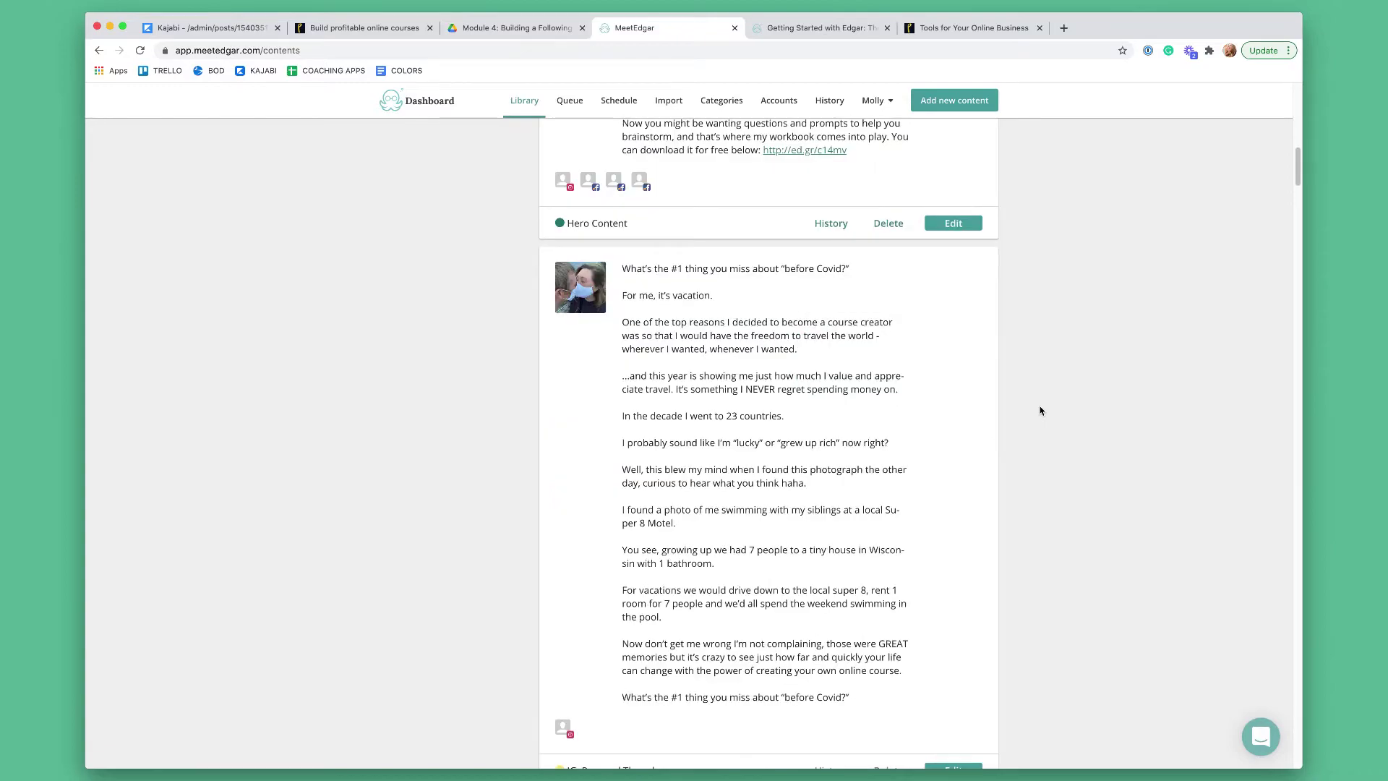
scroll(1041, 409, "up", 10)
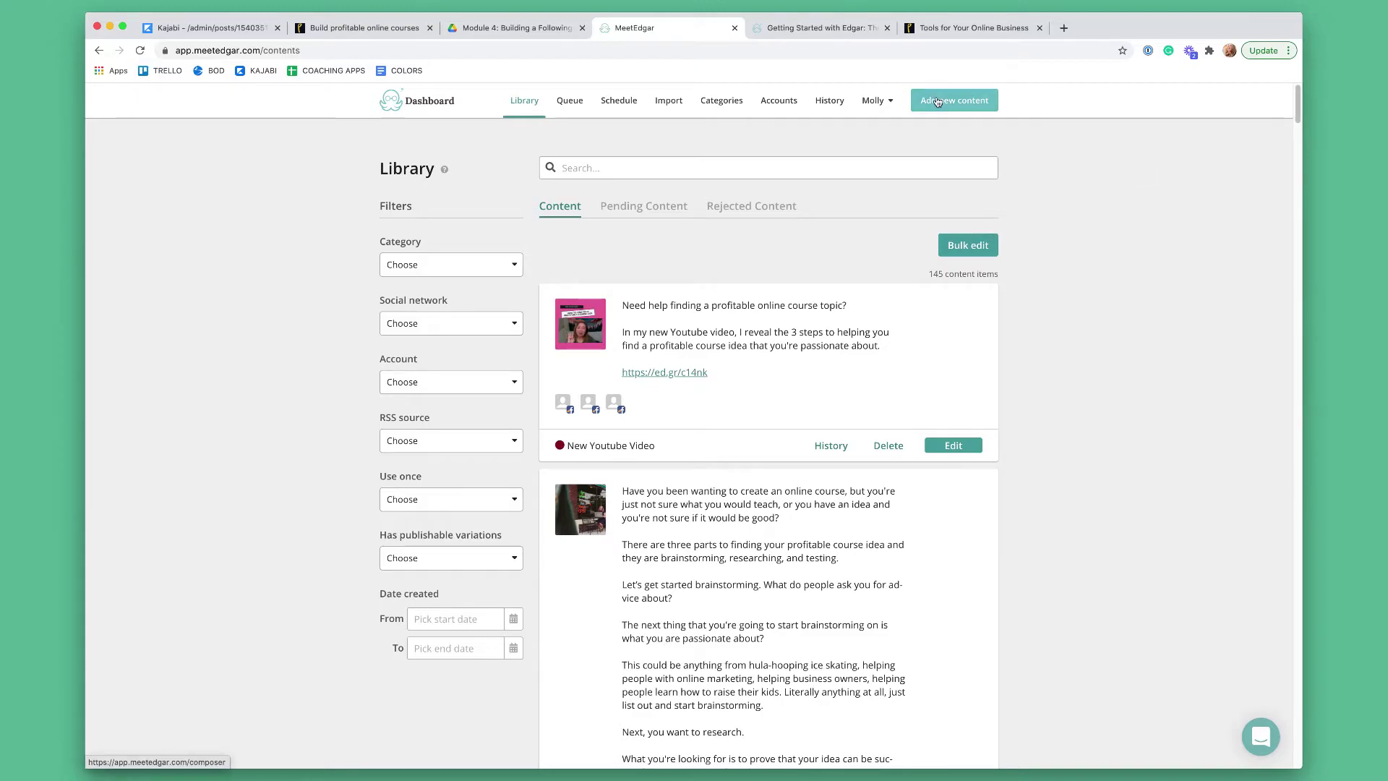
Review the complete list of content categories, including each one's library updates and scheduled time slots, and return to its start.
left_click(721, 108)
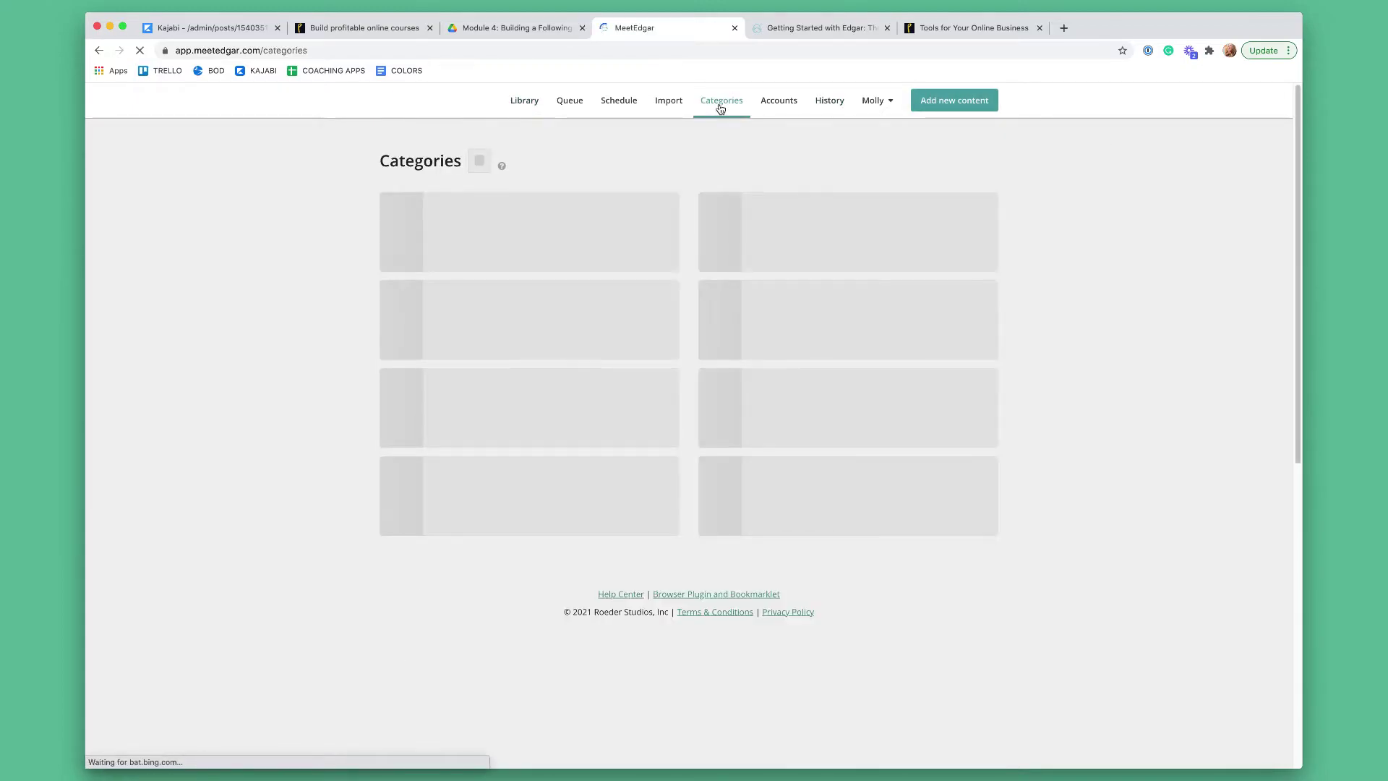
scroll(1129, 386, "down", 3)
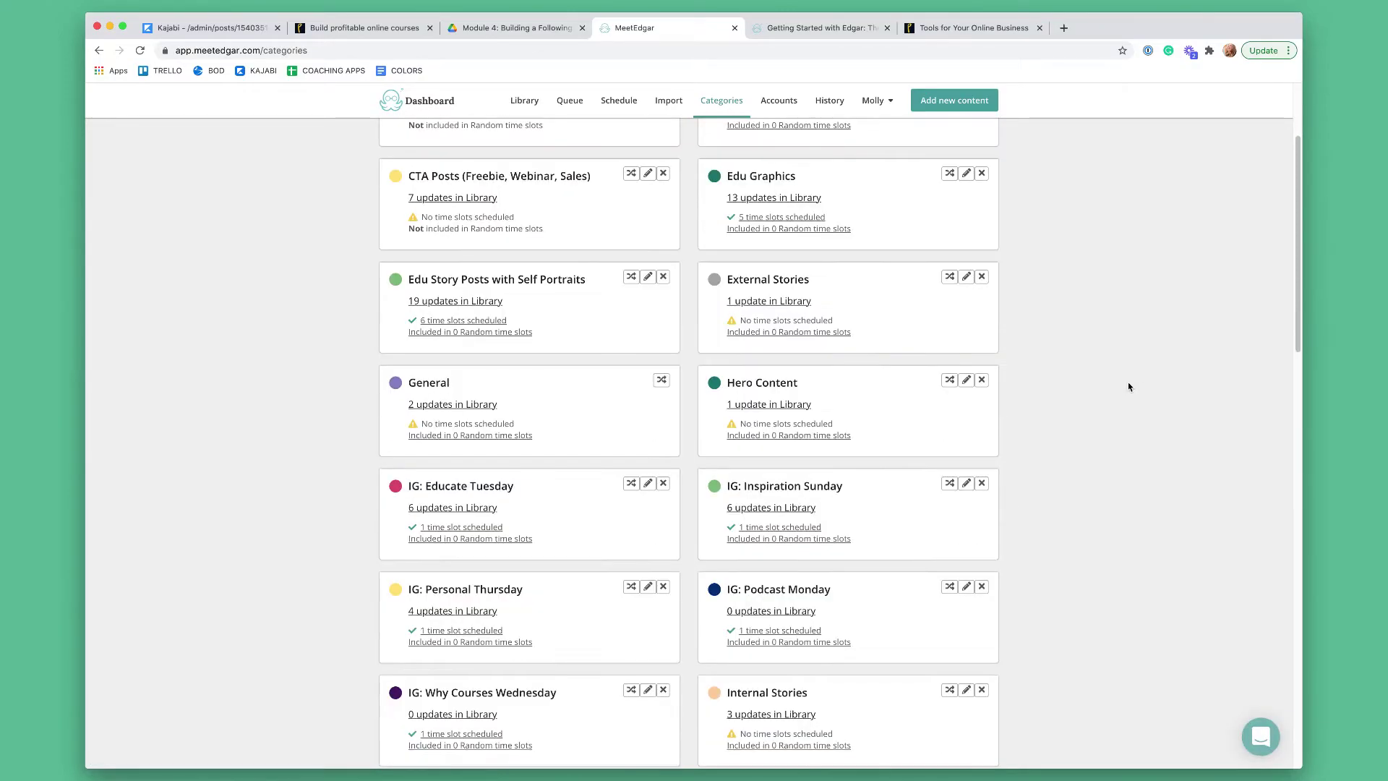
scroll(1129, 387, "down", 10)
scroll(1129, 387, "up", 15)
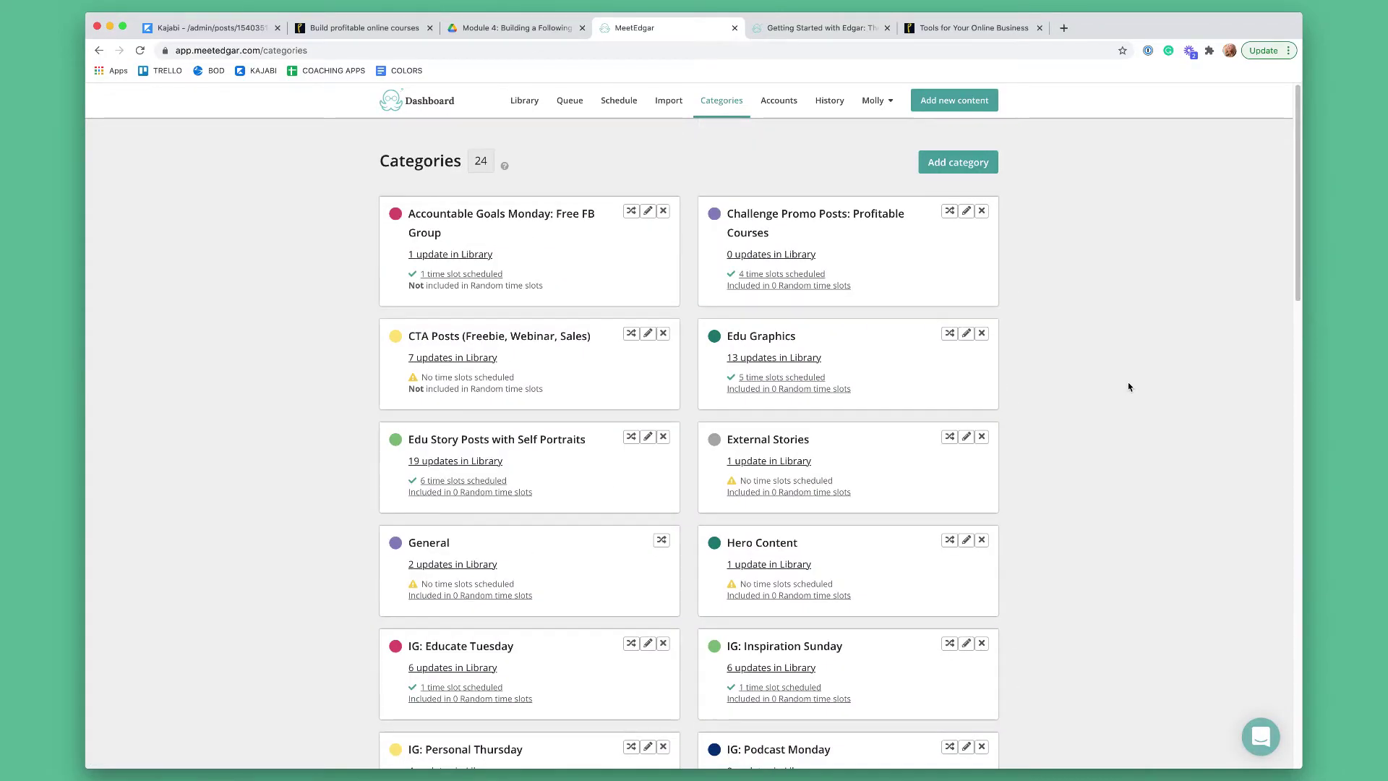
scroll(1129, 387, "down", 12)
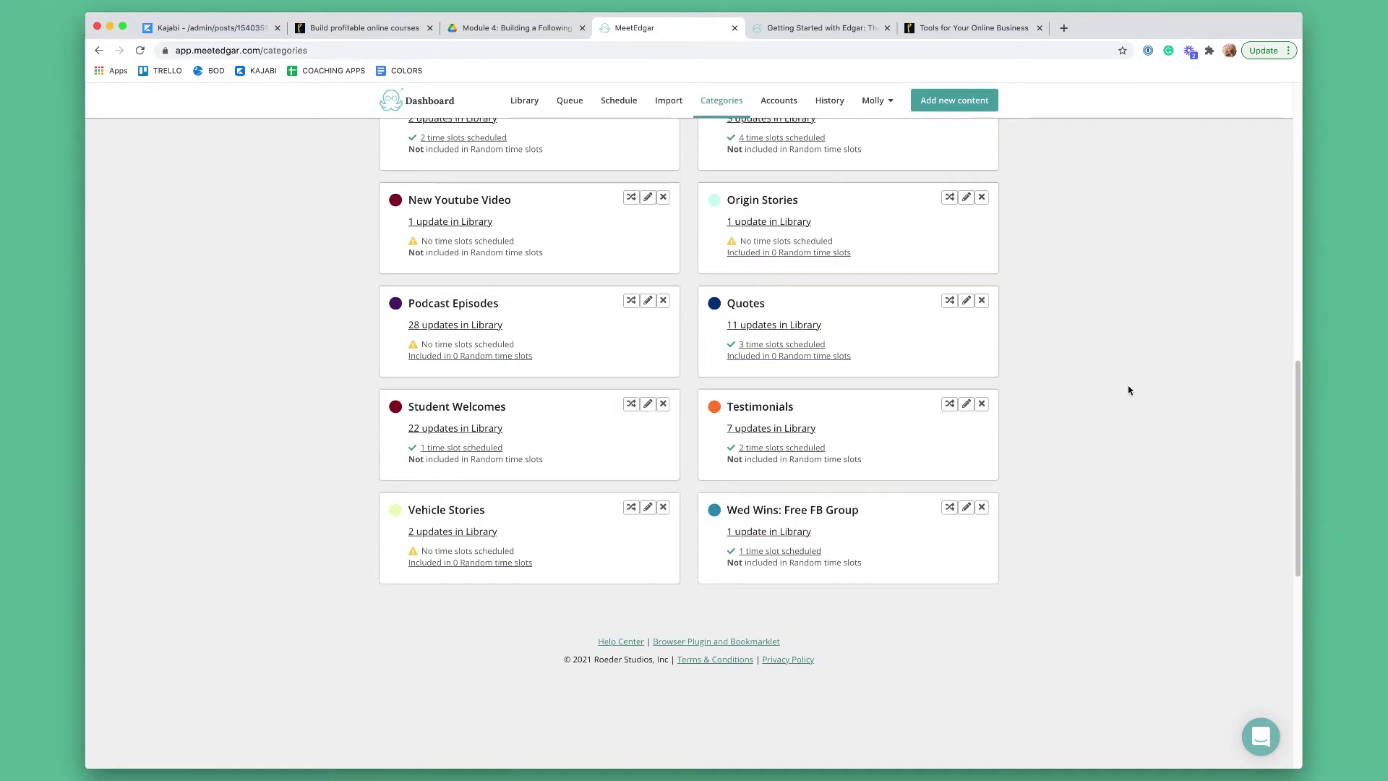
scroll(1128, 391, "up", 1)
scroll(1128, 391, "up", 7)
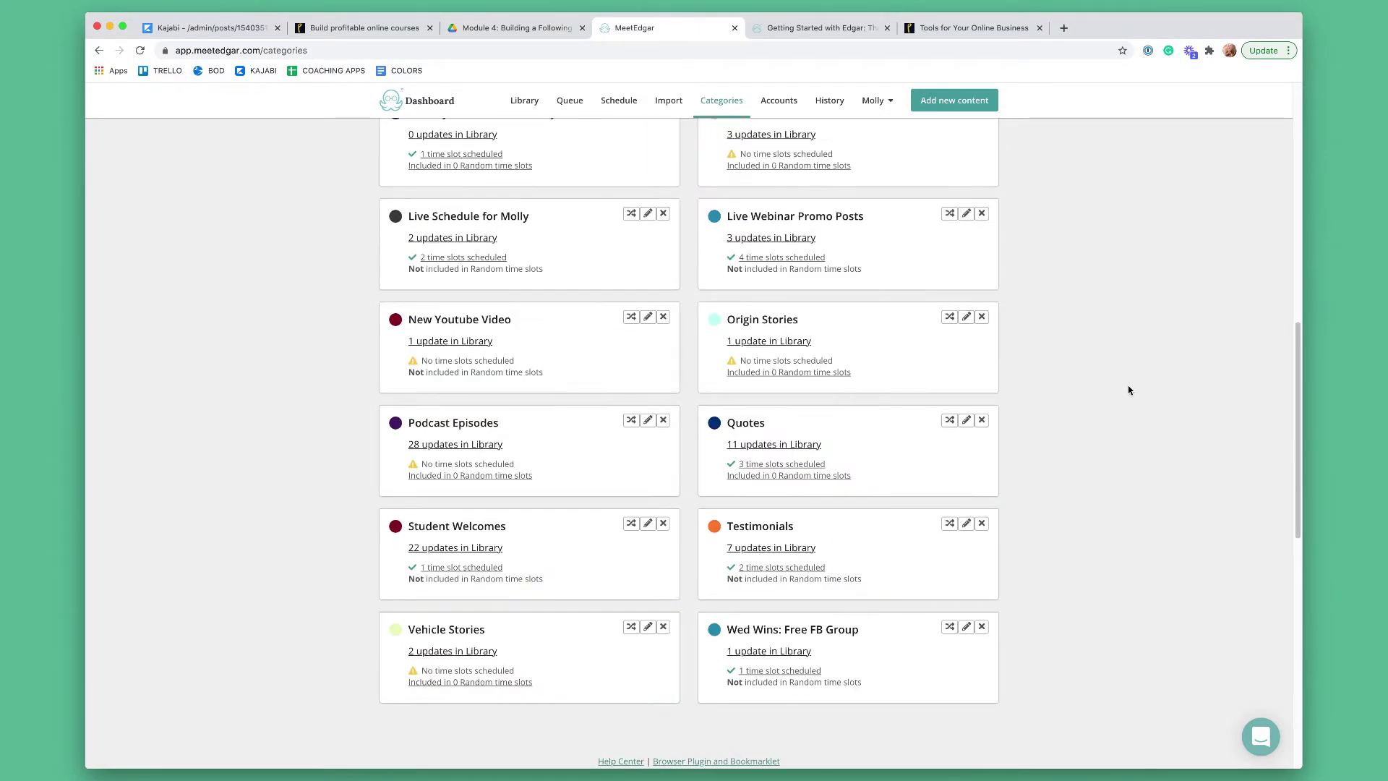
scroll(1128, 390, "up", 2)
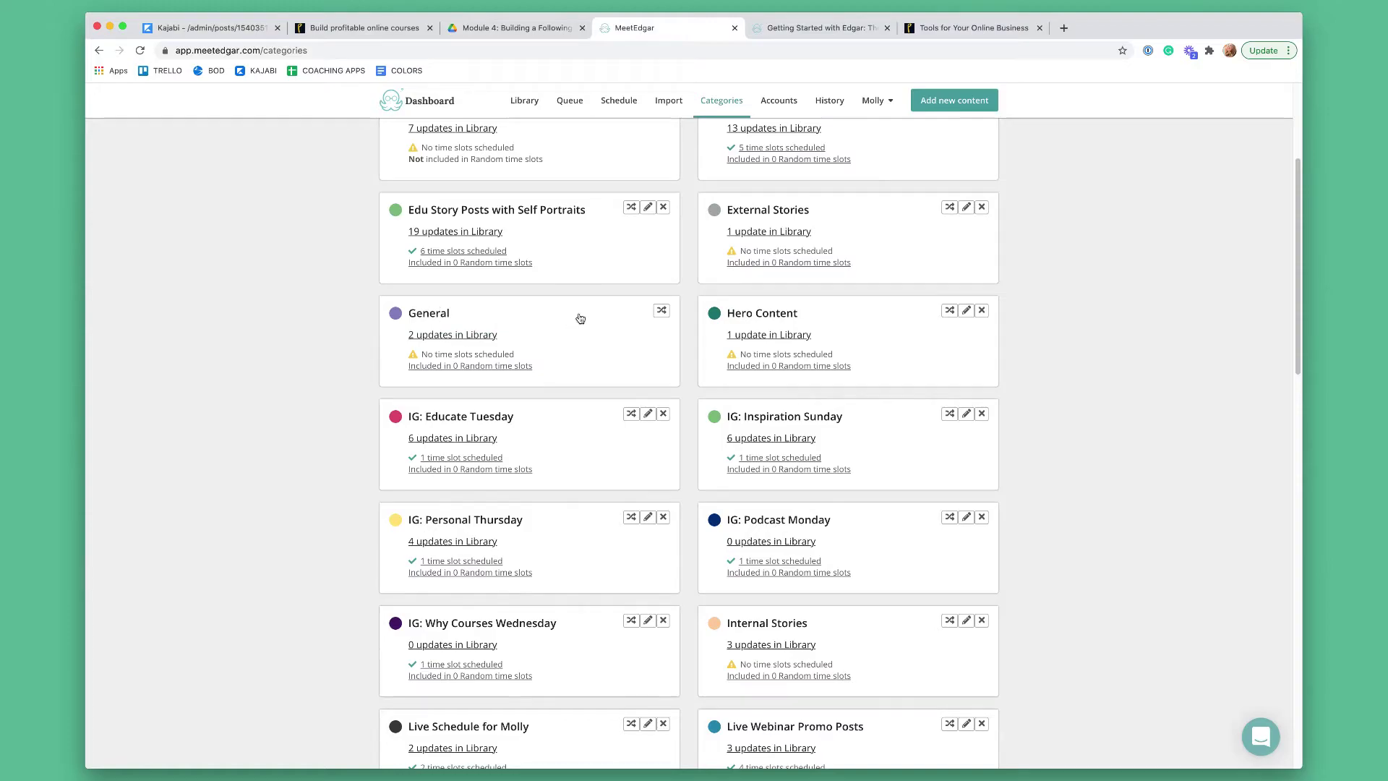
scroll(1216, 448, "up", 2)
scroll(1217, 449, "up", 2)
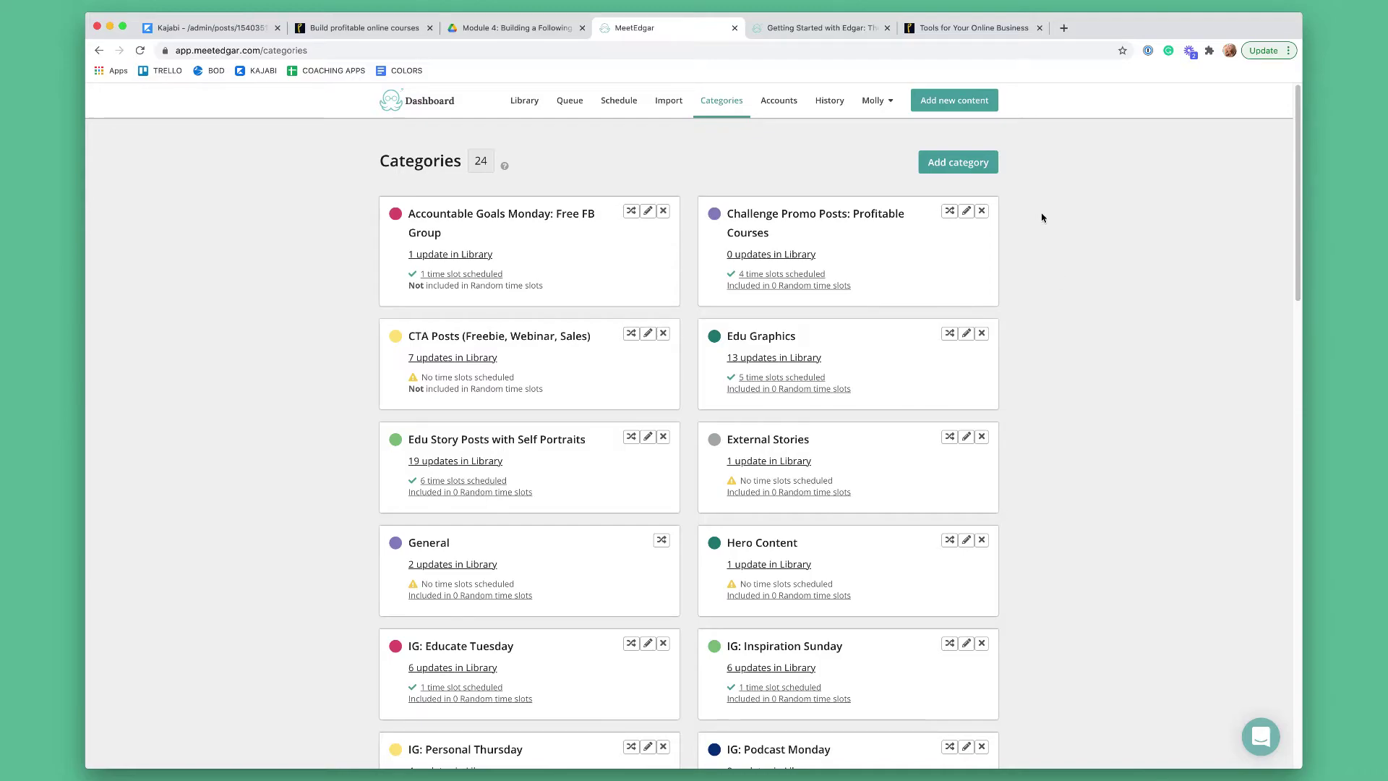
Fill in a new category named Quotes and leave the form without saving it.
left_click(963, 171)
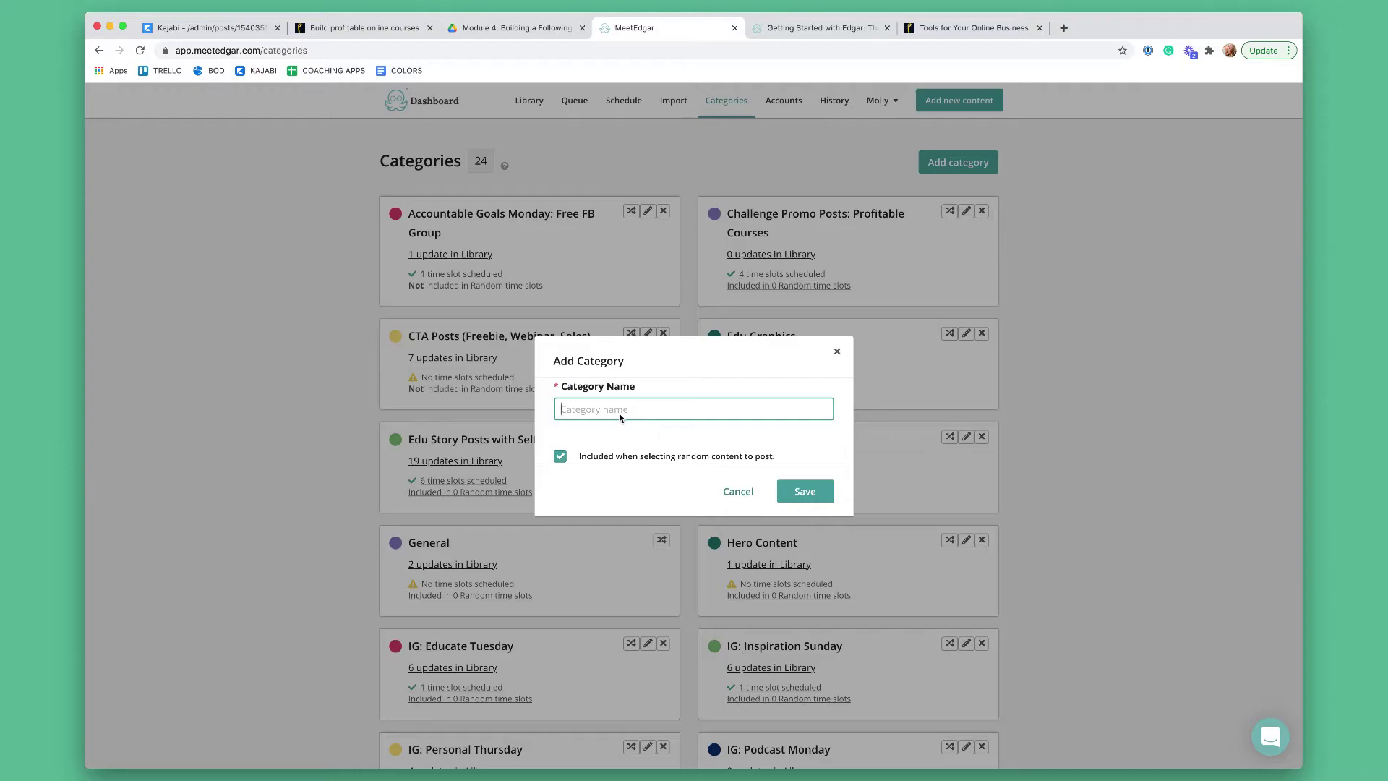
type("Quotes")
left_click_drag(605, 408, 559, 410)
left_click(640, 447)
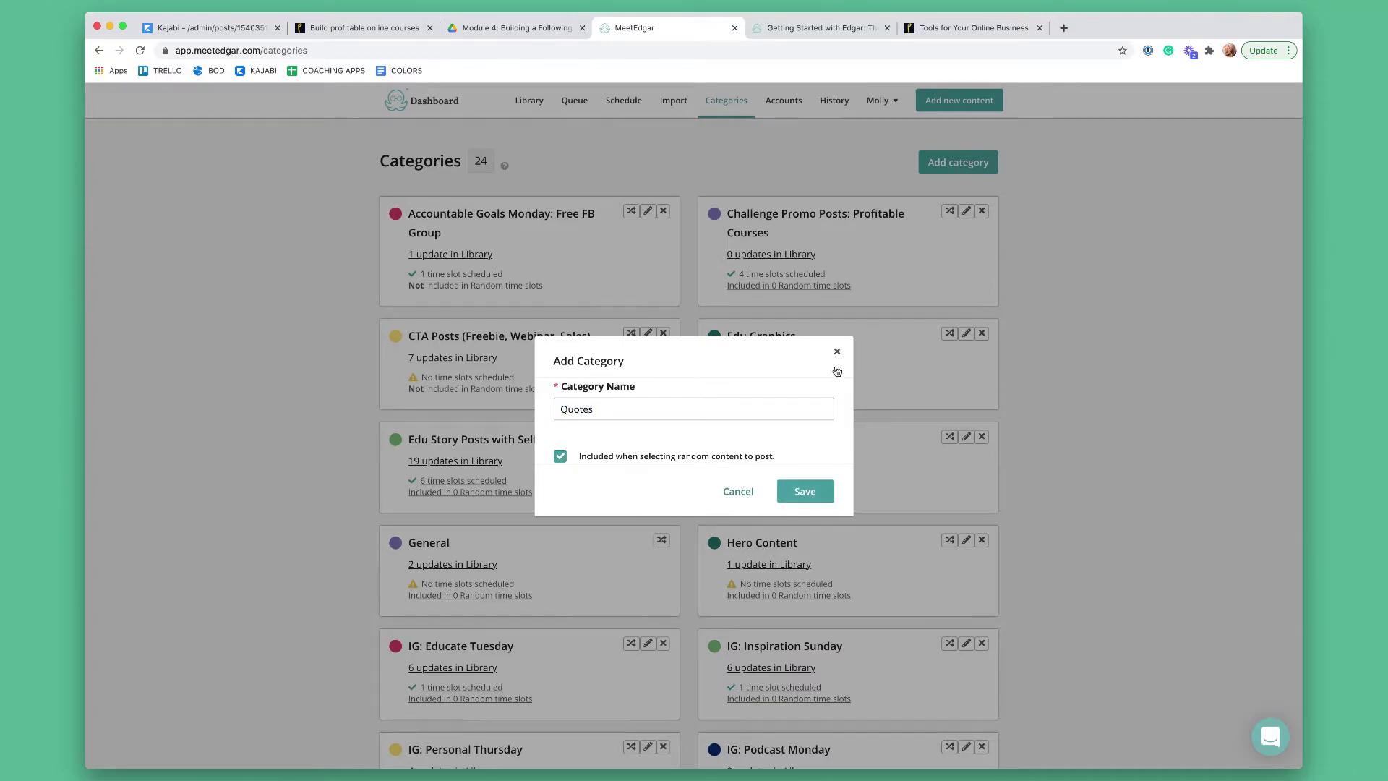
left_click(837, 352)
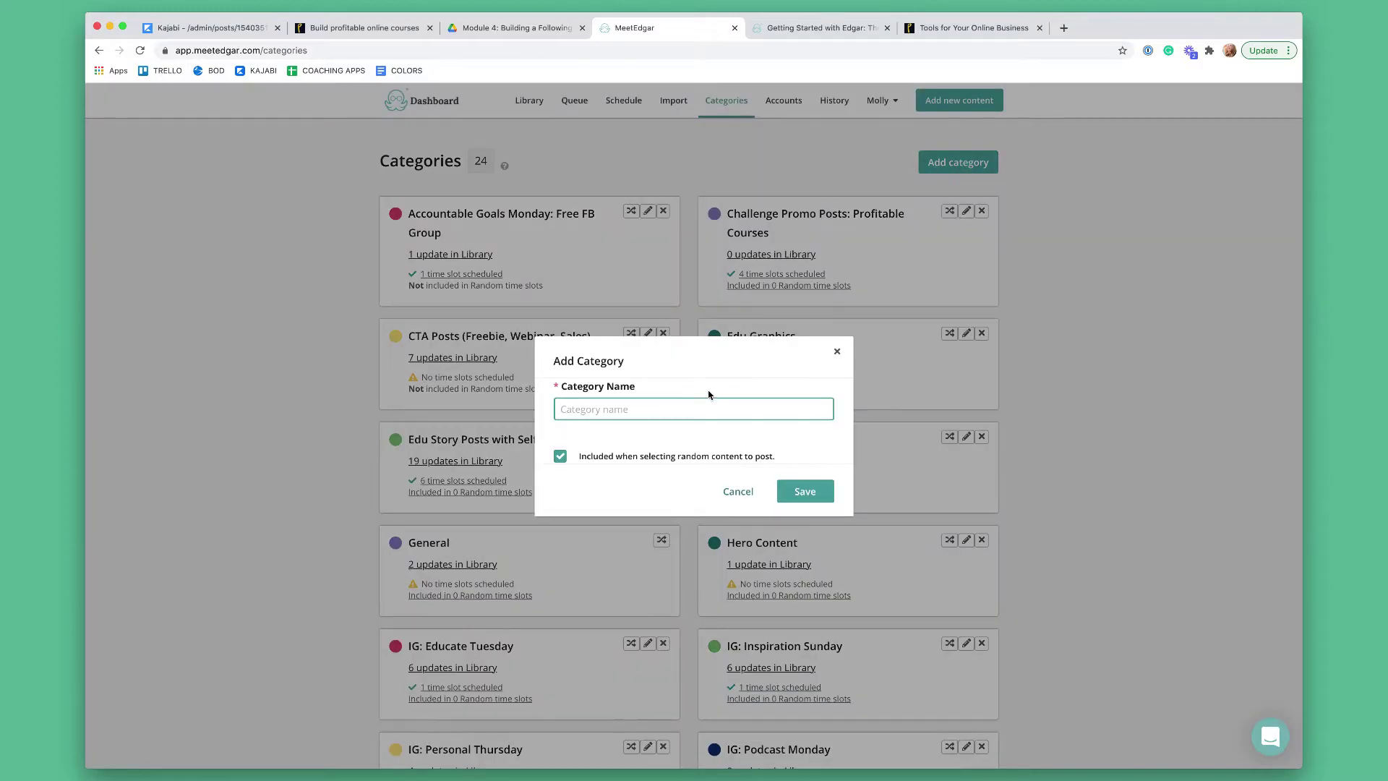
type("Quotes")
left_click(731, 493)
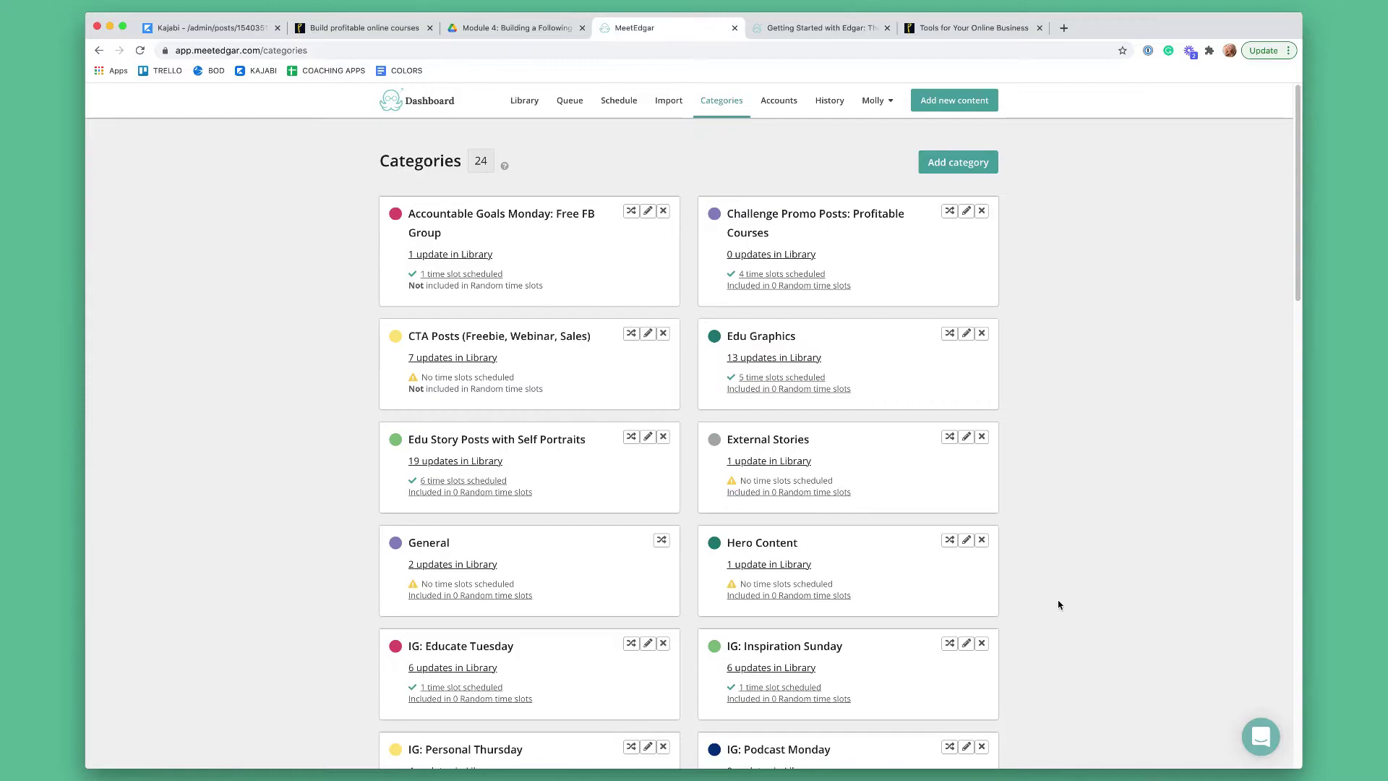
Look over the existing category cards down to Testimonials and Student Welcomes, and go back to the start of the list.
scroll(1057, 604, "down", 6)
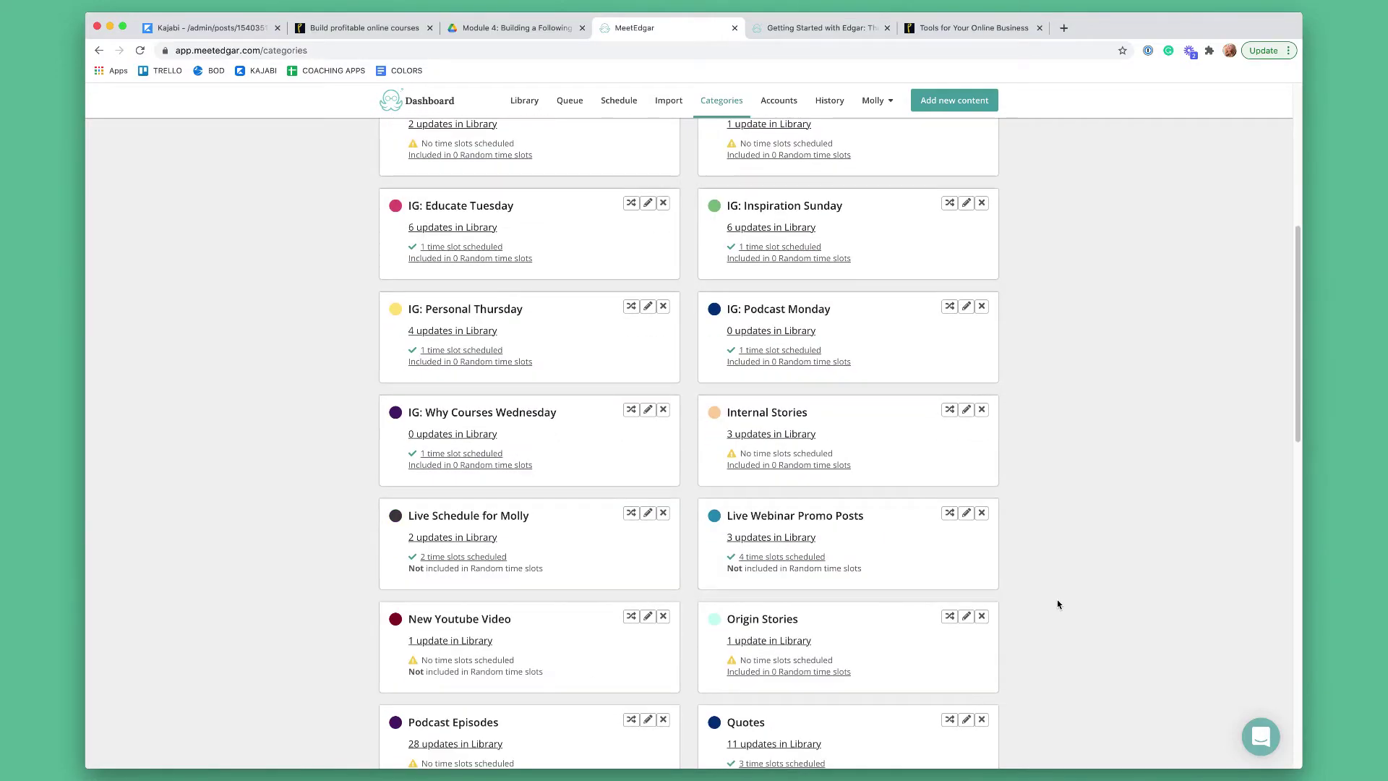
scroll(1023, 629, "down", 3)
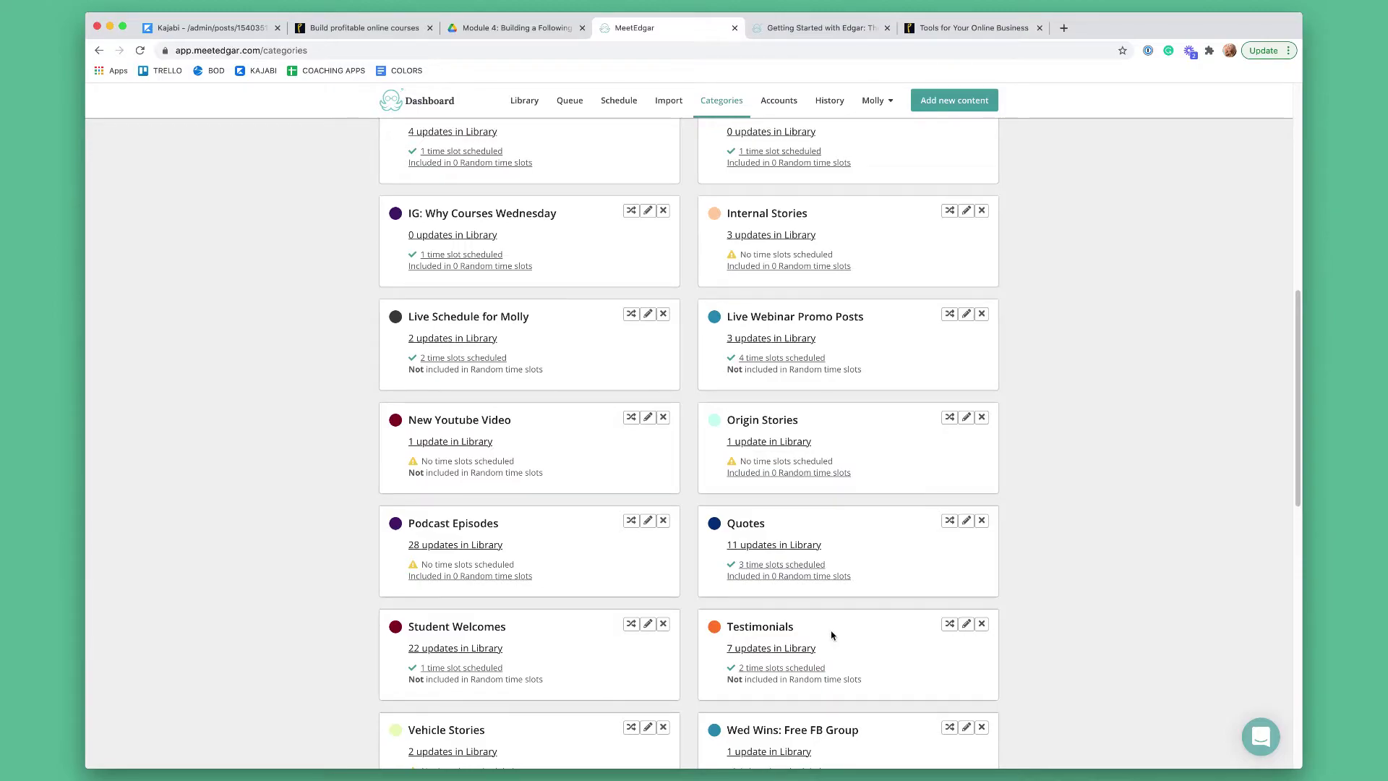
scroll(833, 629, "down", 1)
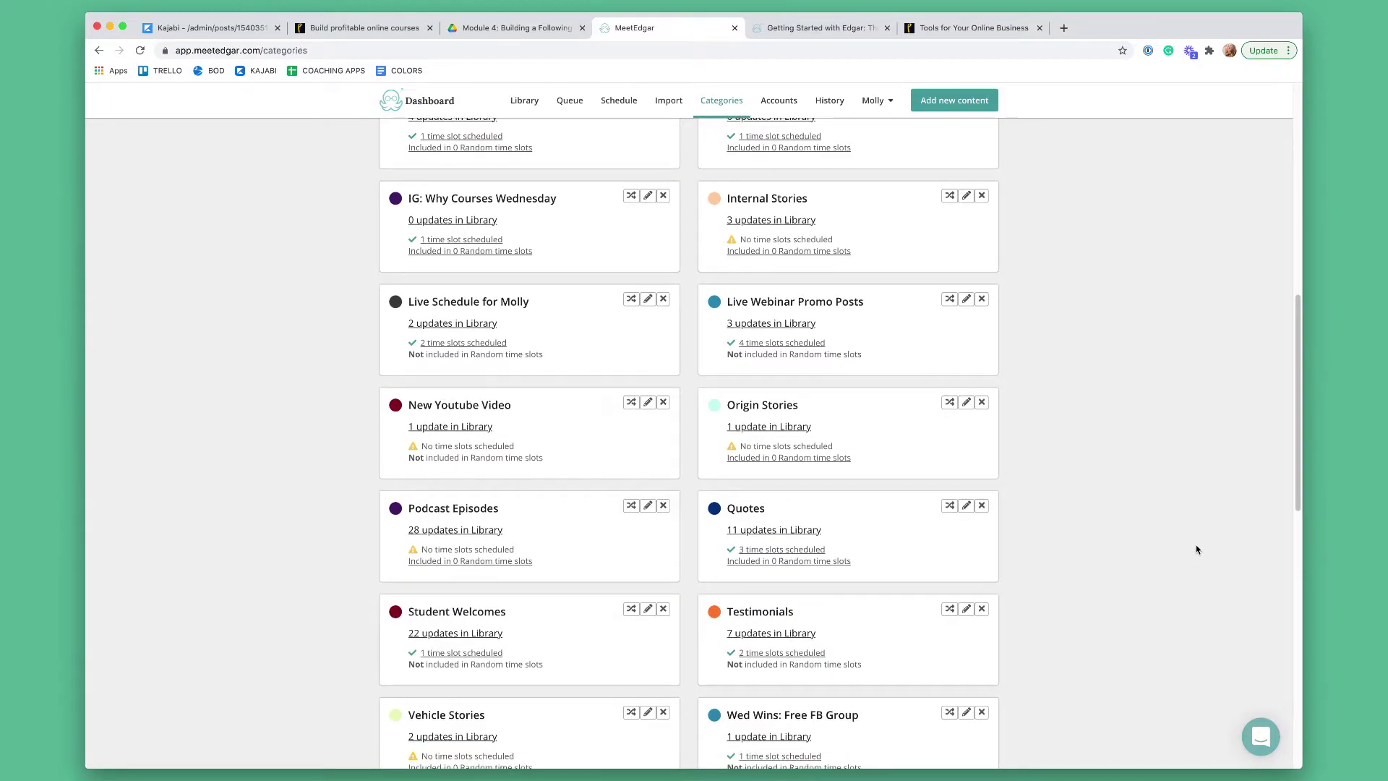
scroll(904, 551, "up", 5)
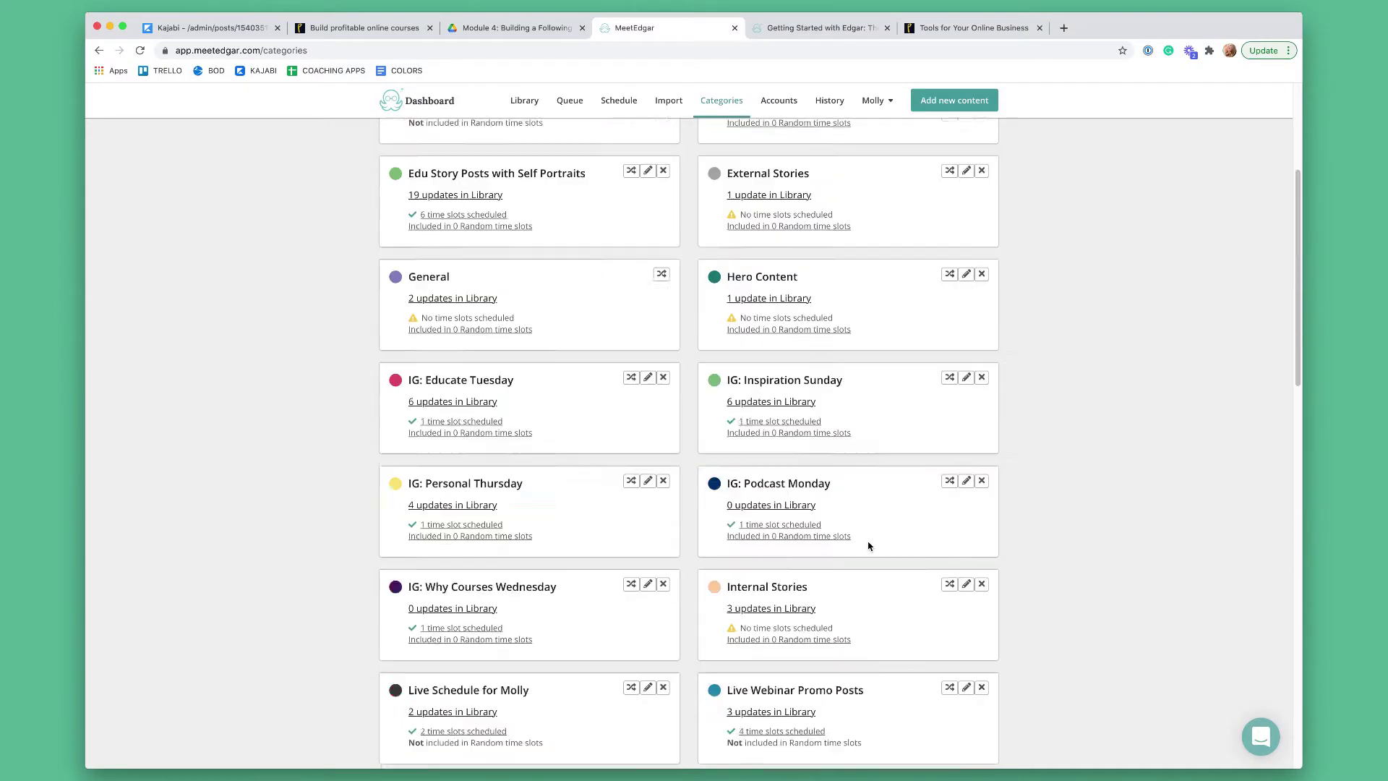
scroll(870, 546, "up", 4)
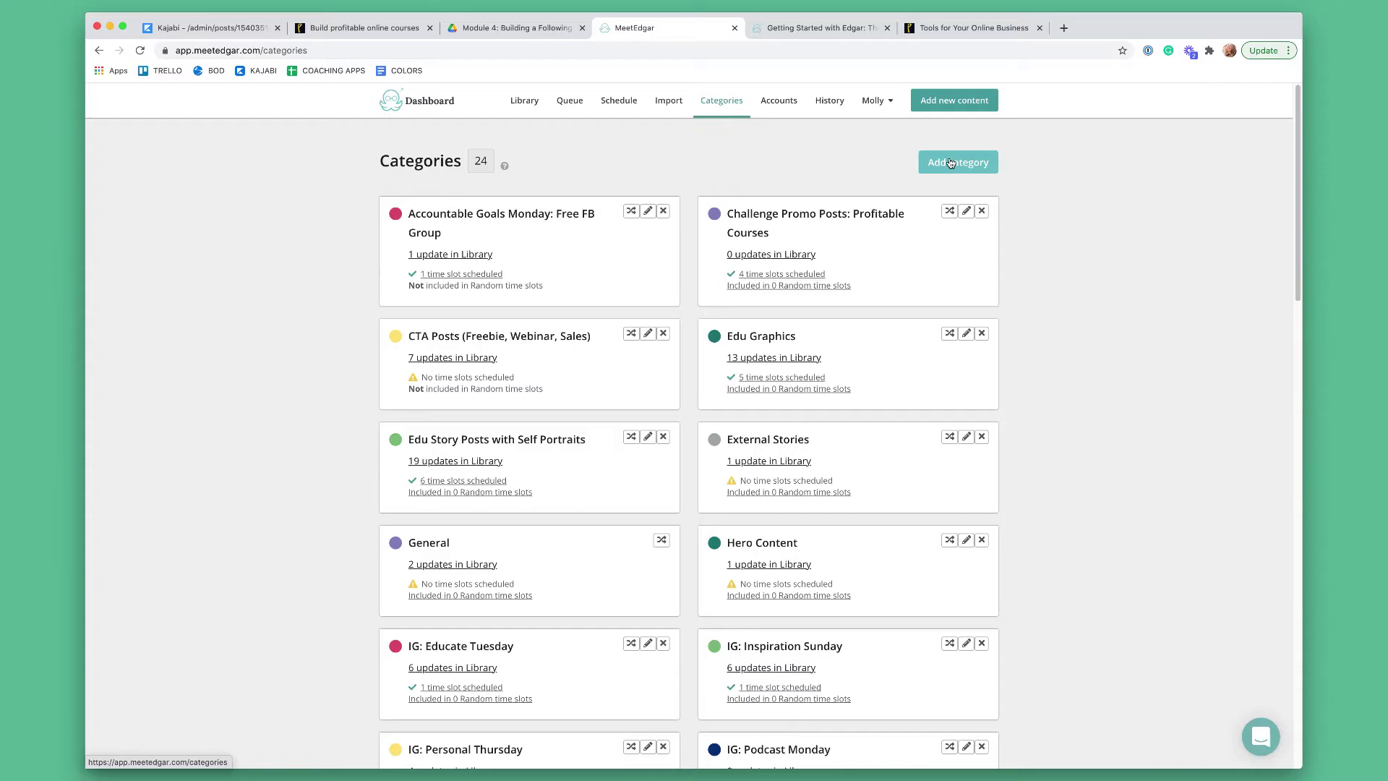
Look through the Facebook pages and groups that can be connected from Accounts, and return to the overview of connected profiles.
left_click(781, 108)
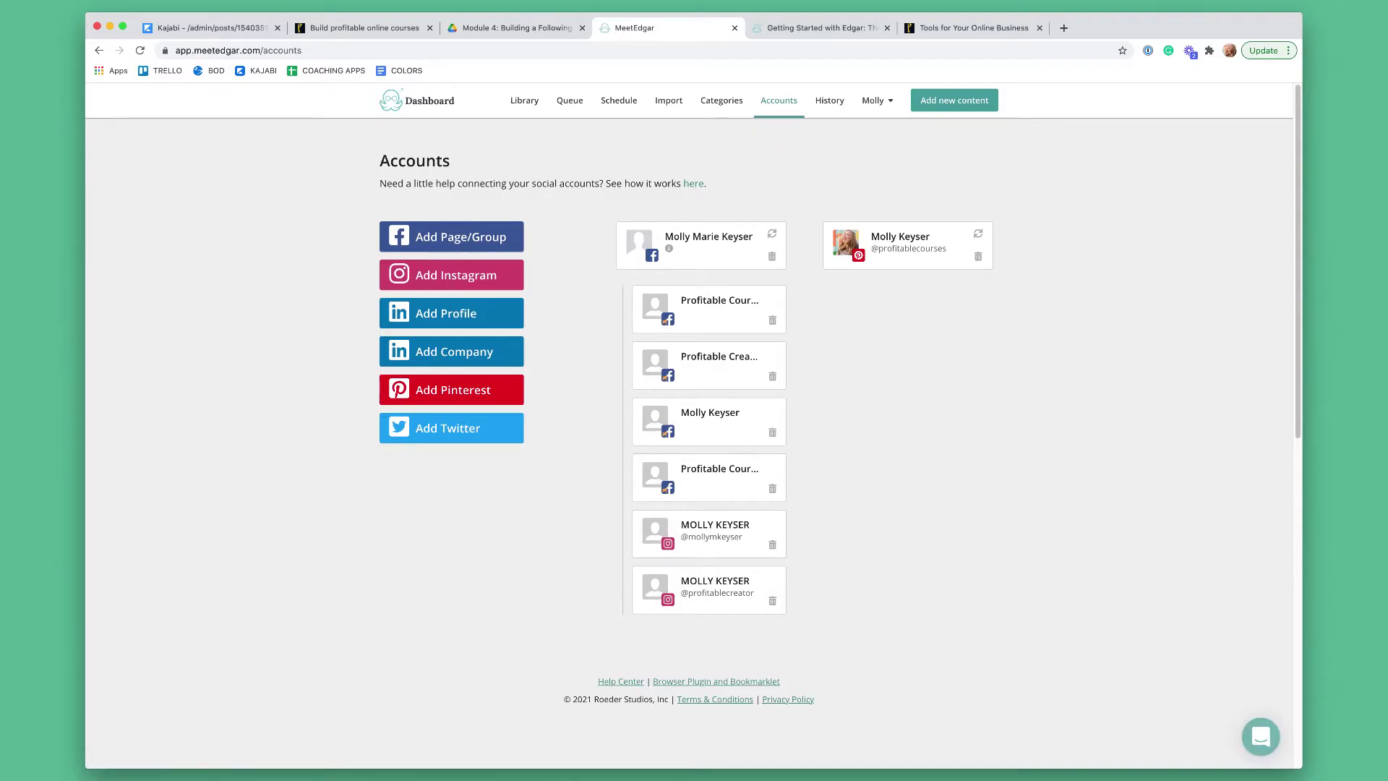
left_click(470, 239)
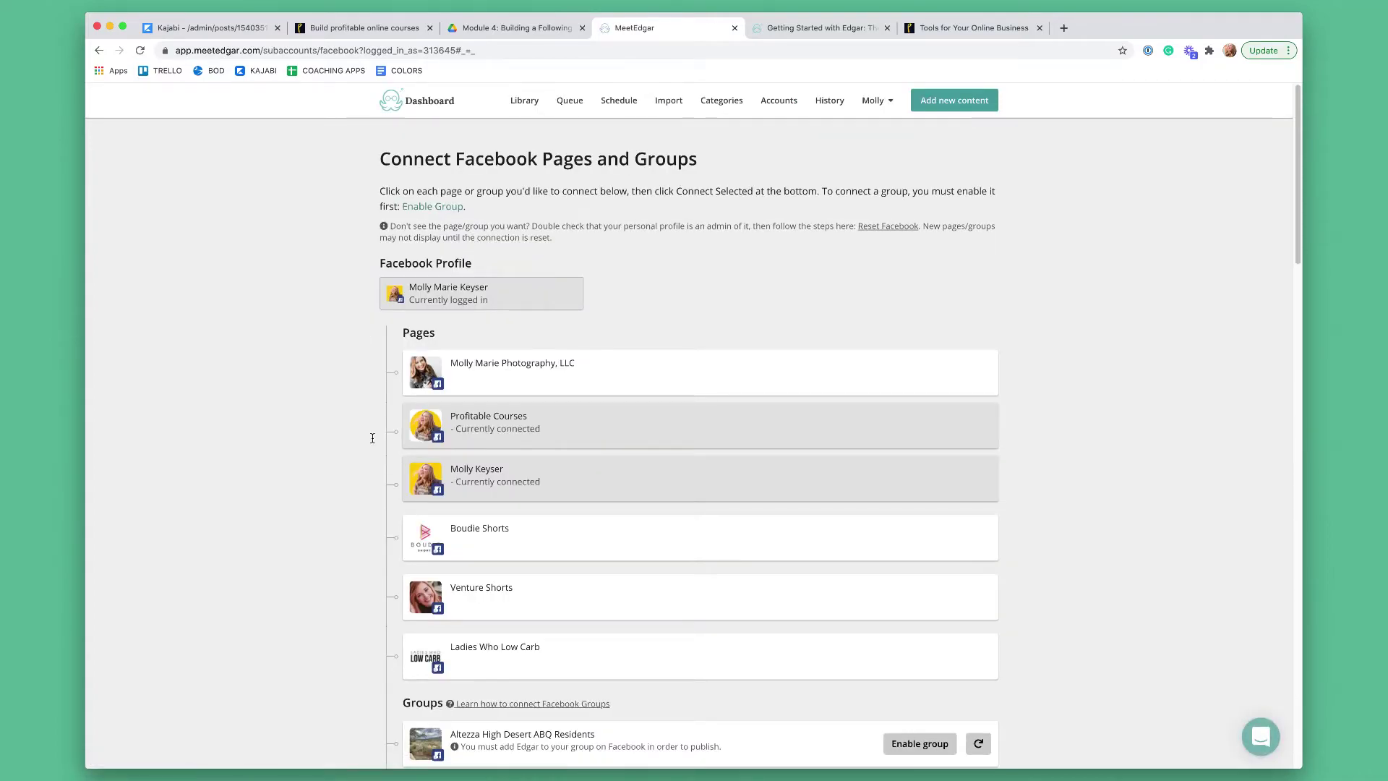
scroll(370, 456, "down", 15)
left_click(775, 109)
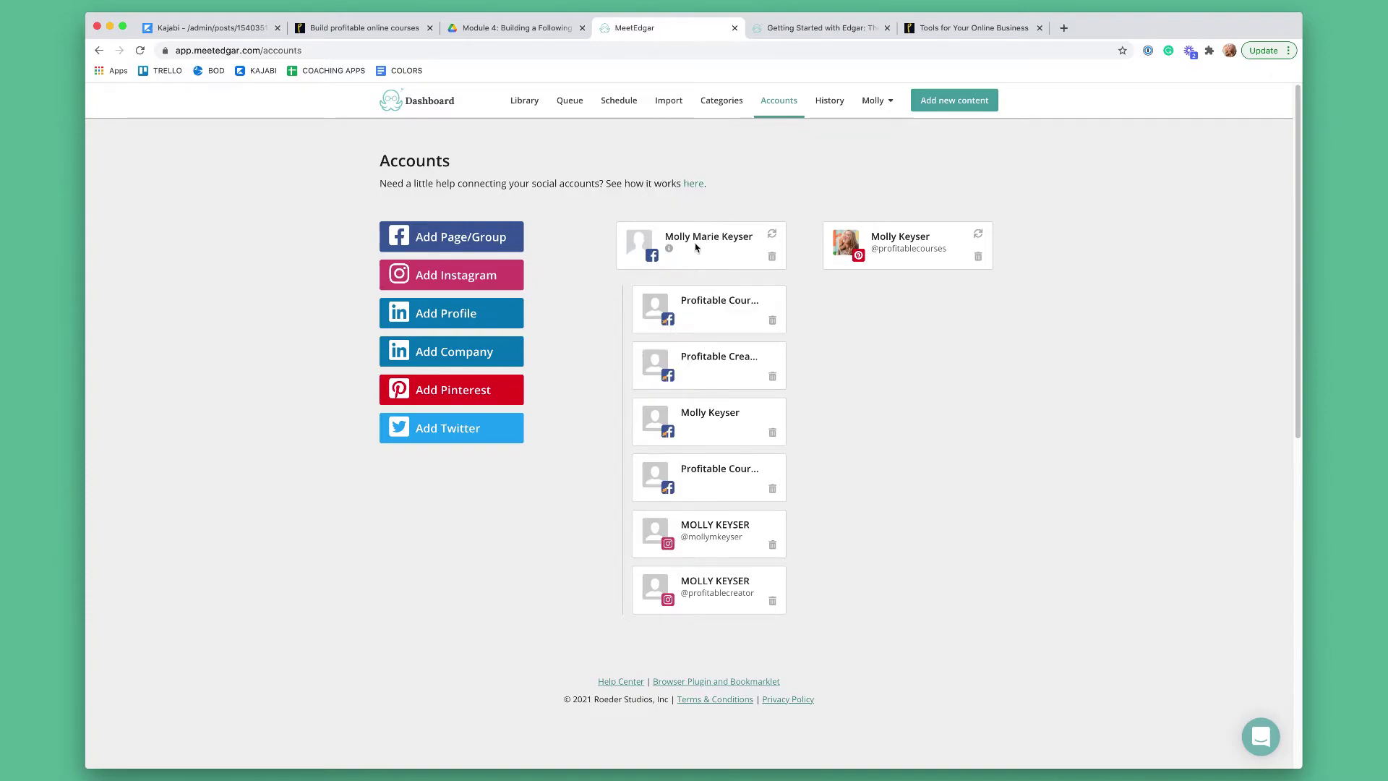
left_click_drag(672, 241, 748, 237)
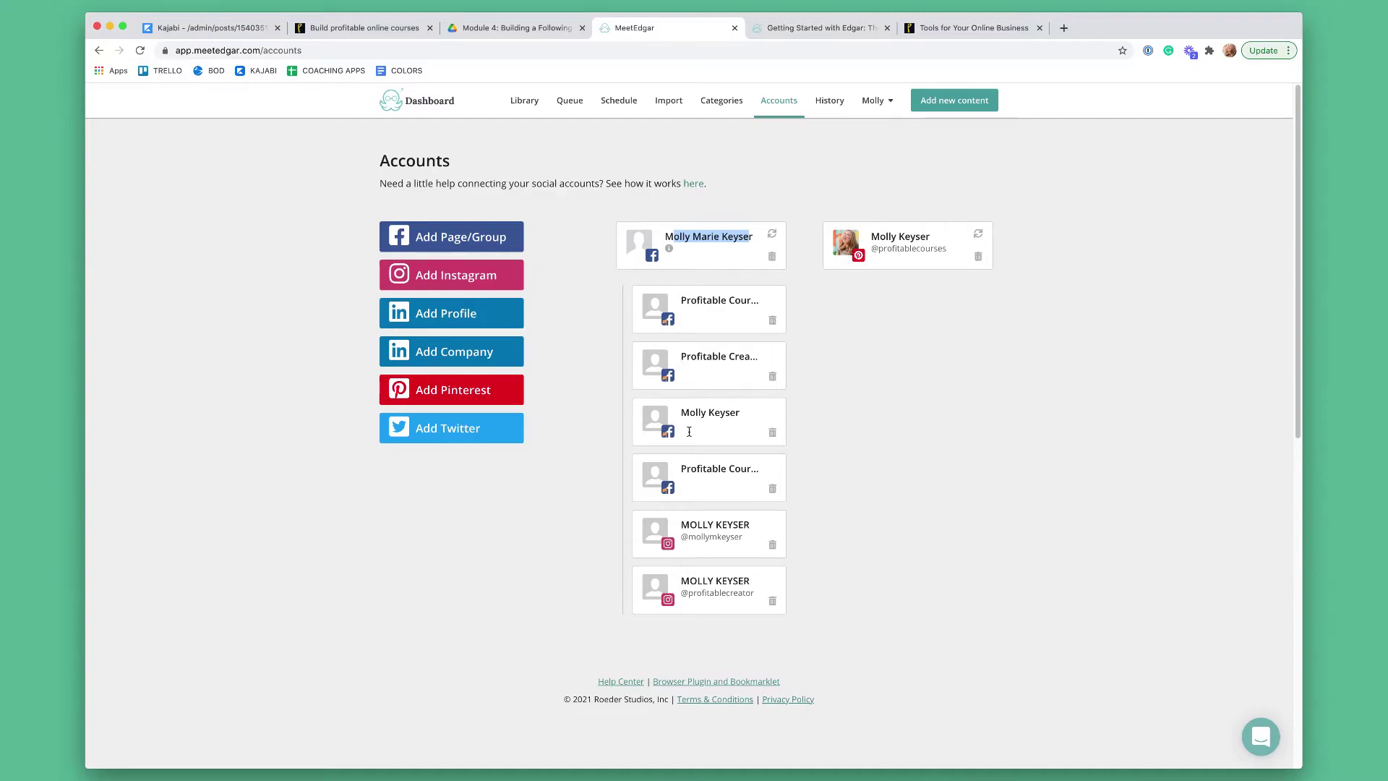
left_click(859, 436)
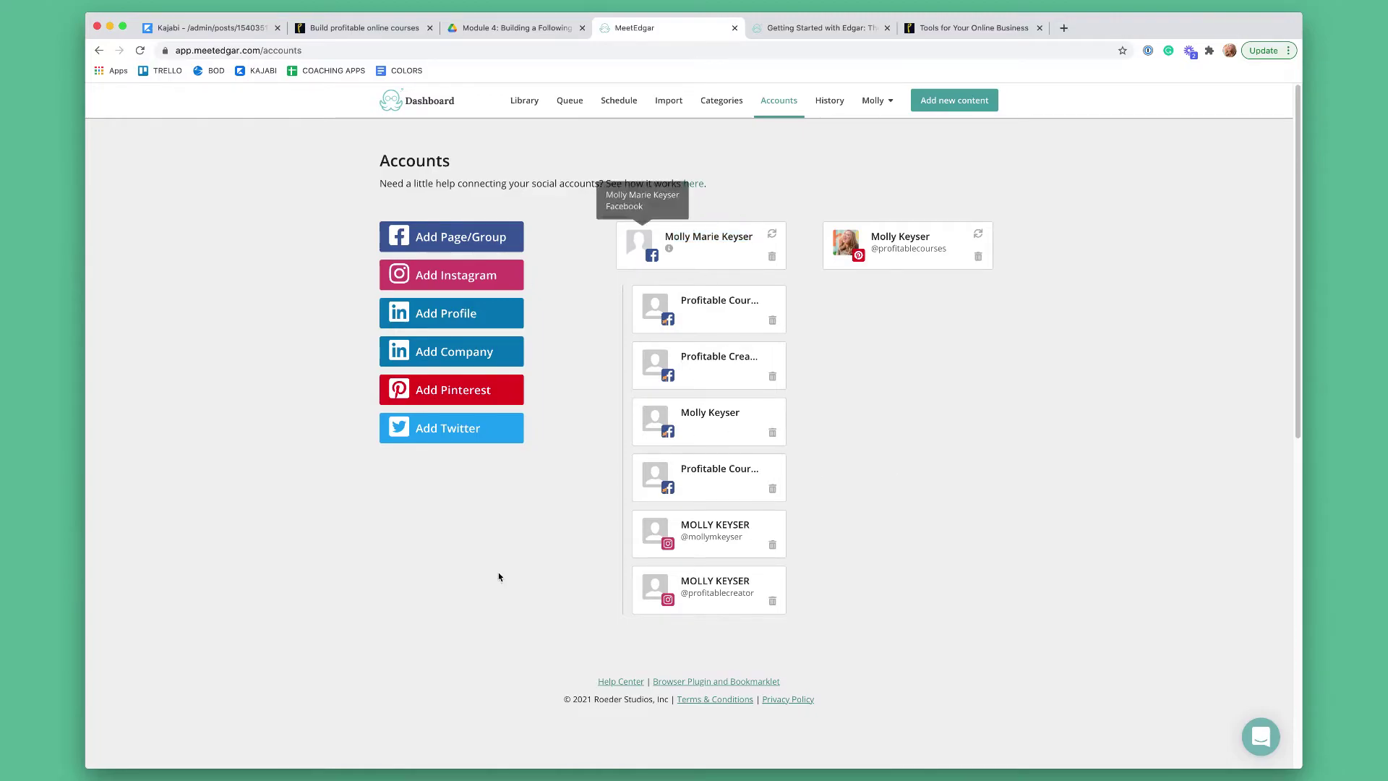
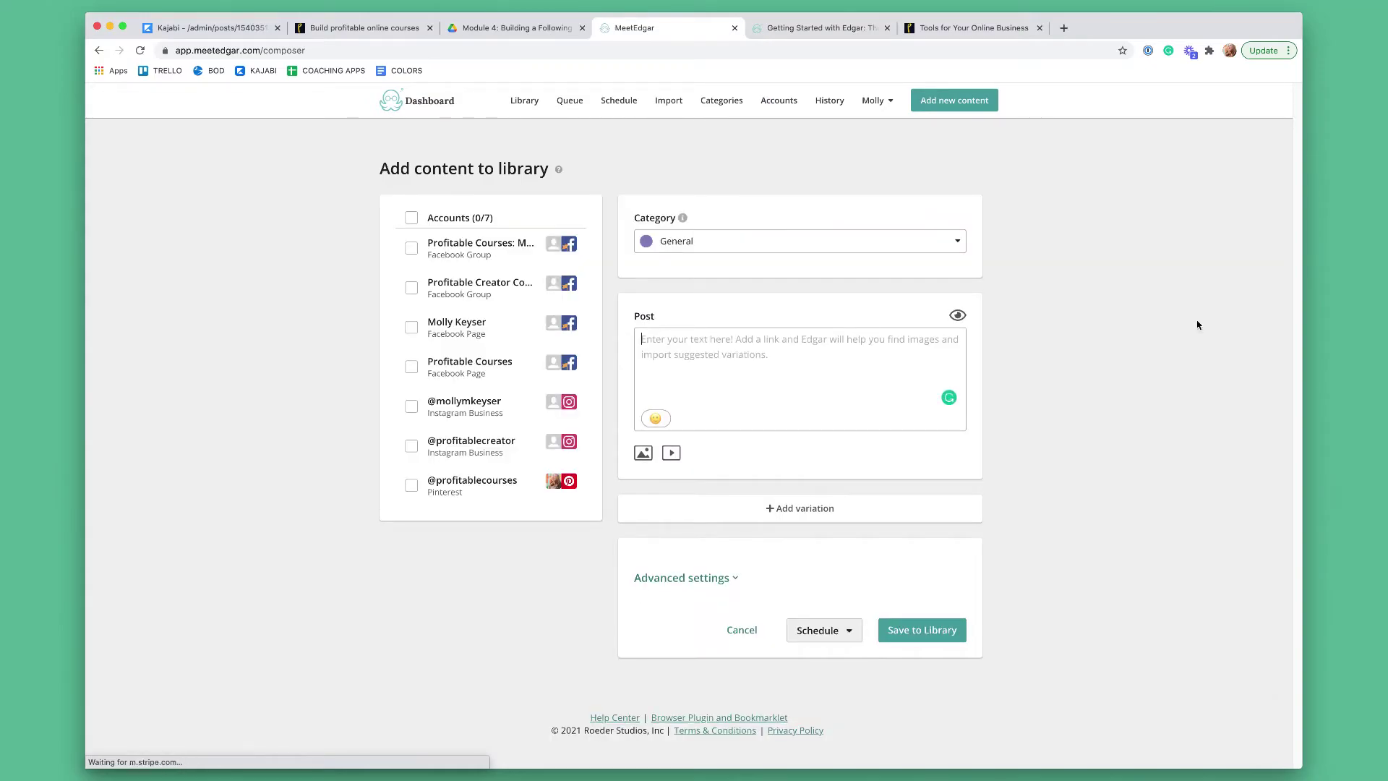
Draft a new library post in the Quotes category with the placeholder text "skdjhalkghdfgkljhfgk", dismissing the photo picker without an image.
left_click(860, 236)
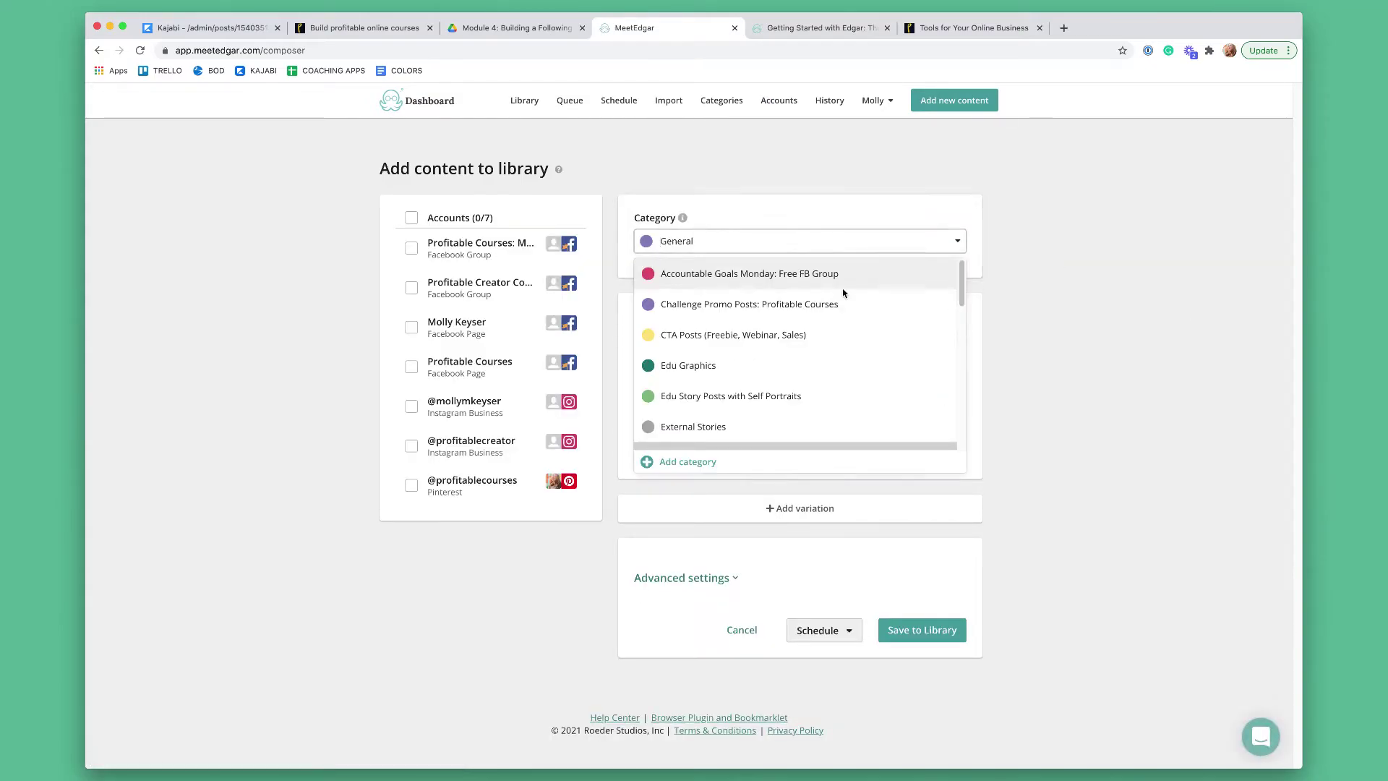
scroll(842, 303, "down", 5)
left_click(750, 313)
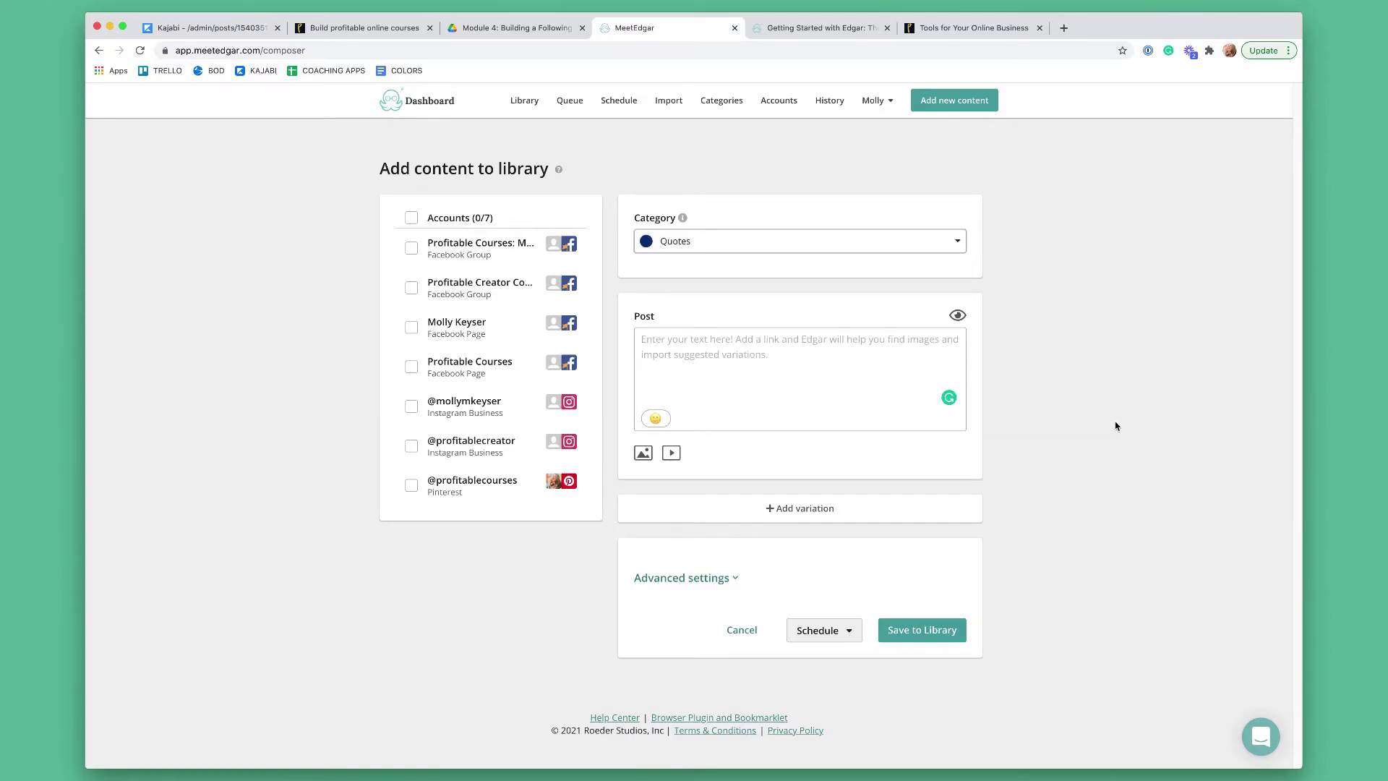
left_click(751, 357)
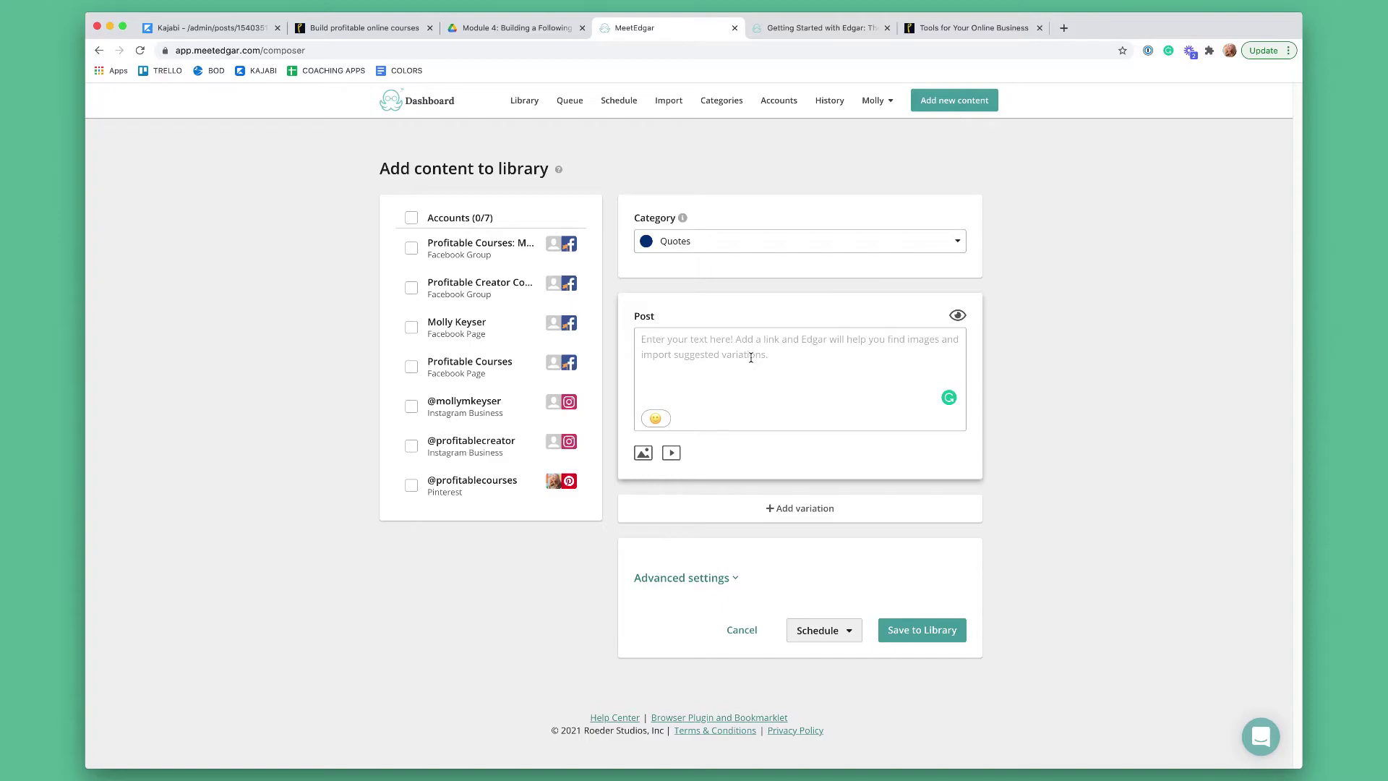
type("skdjhalkghdfgkljhfgk")
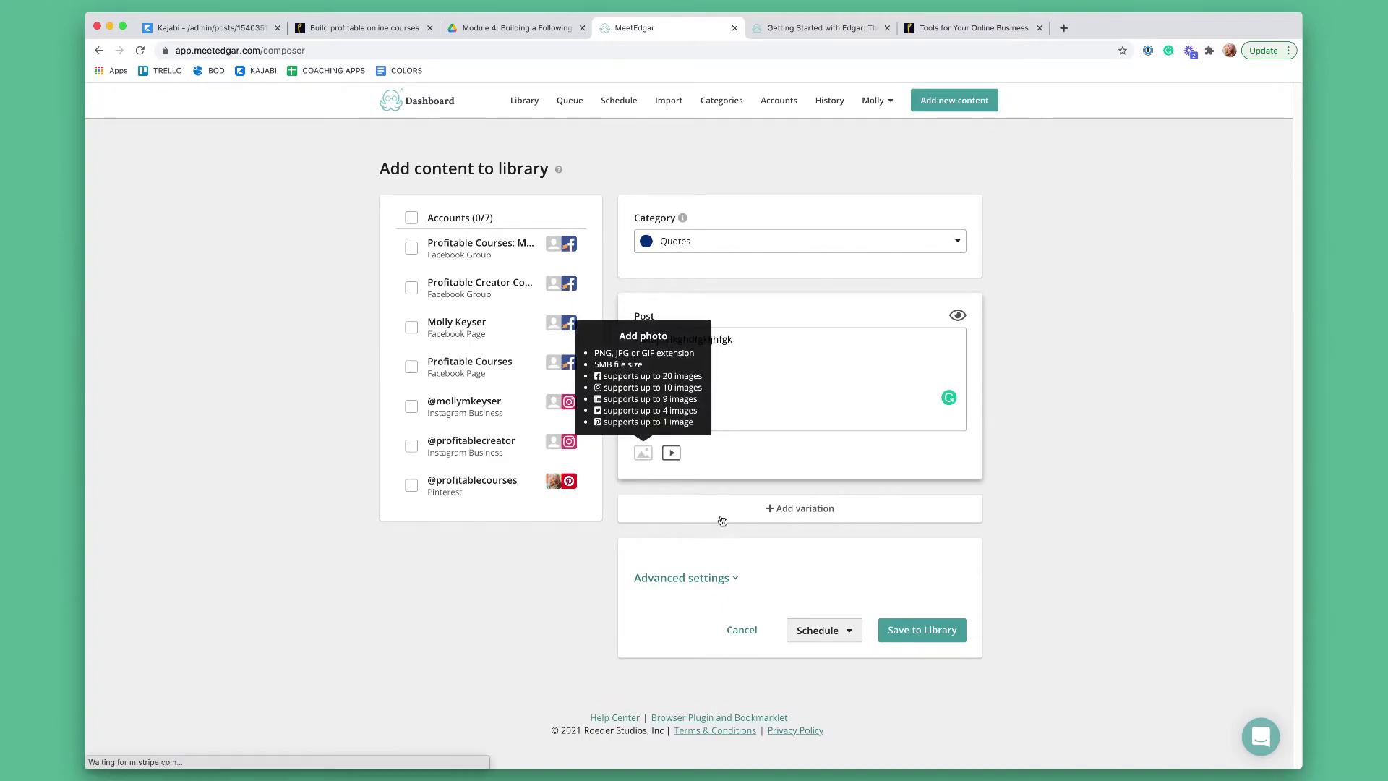
left_click(642, 452)
left_click(1004, 666)
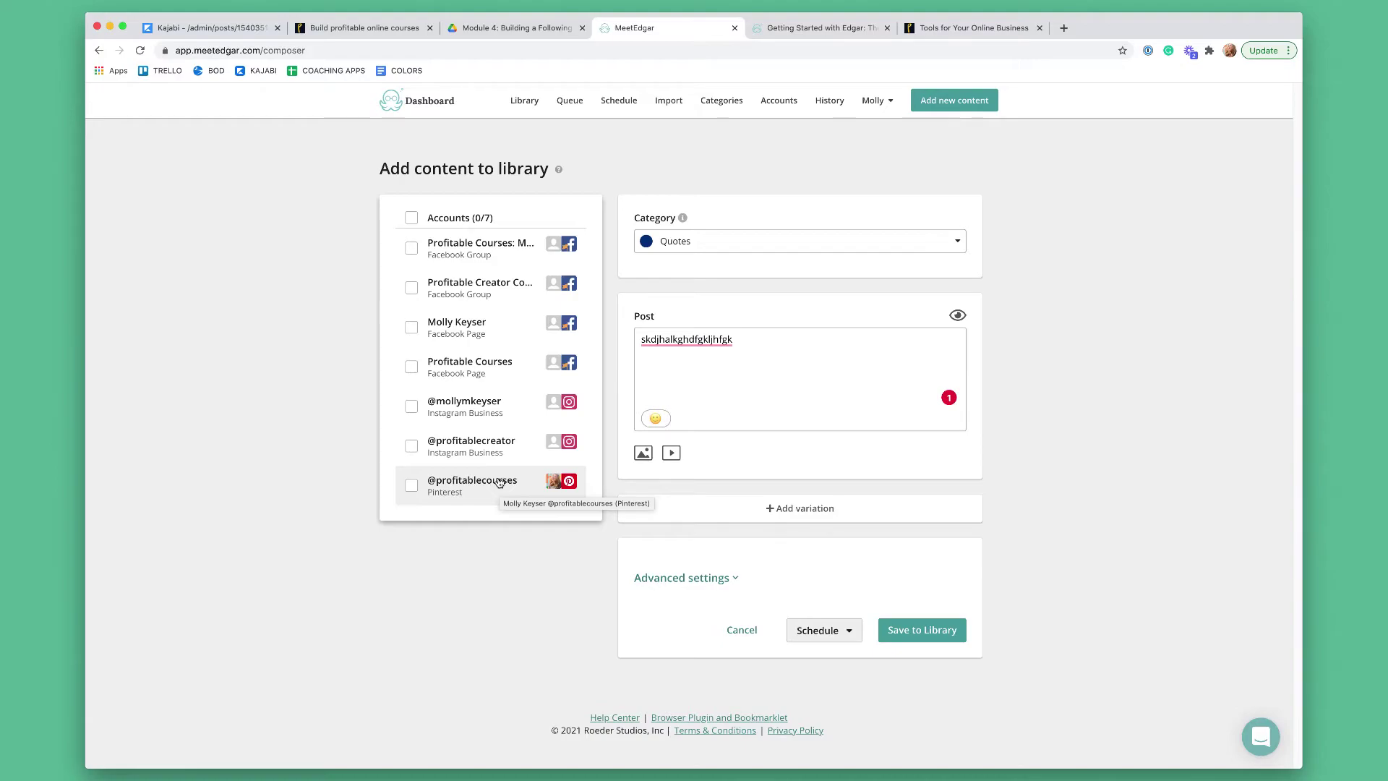
Assign the draft post to the Profitable Creator Facebook group, looking at its category and photo options without changing them.
left_click(498, 304)
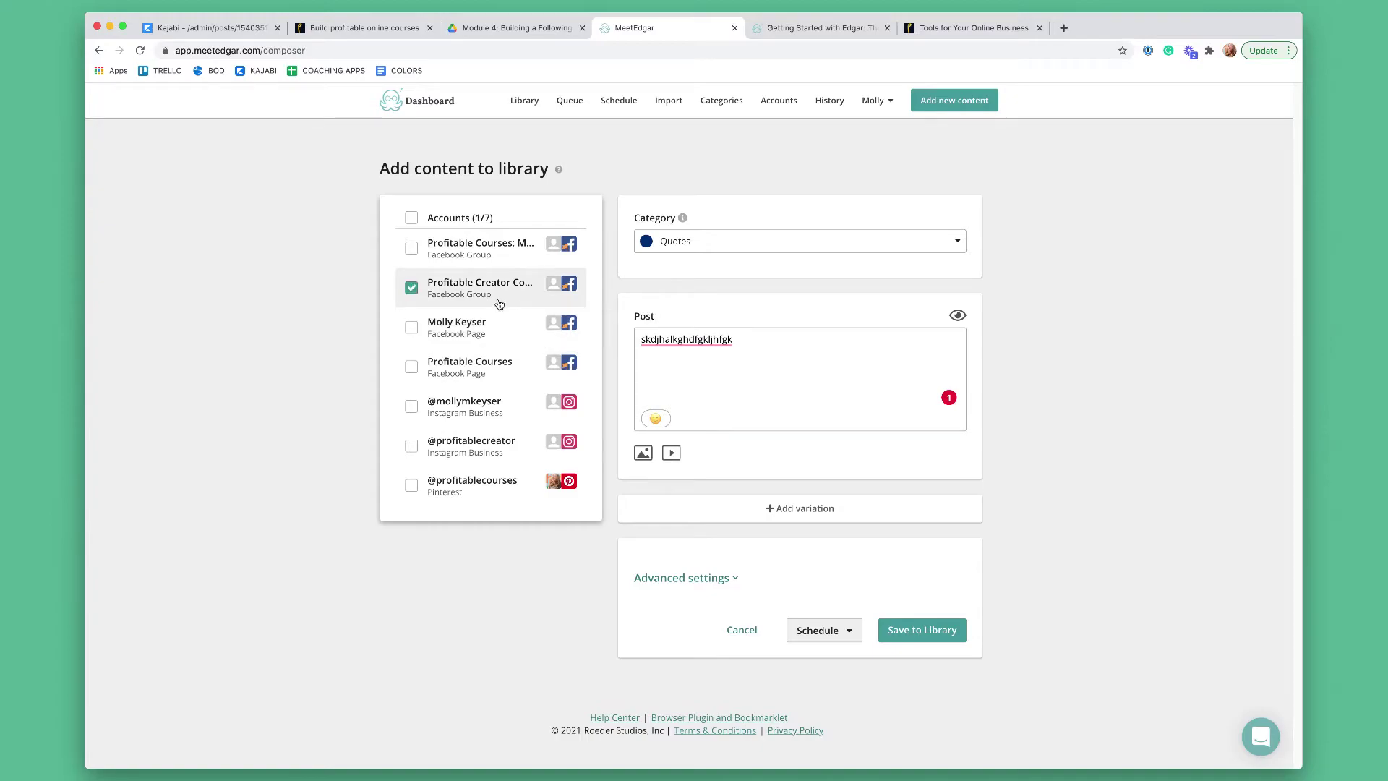
left_click(734, 241)
left_click(736, 239)
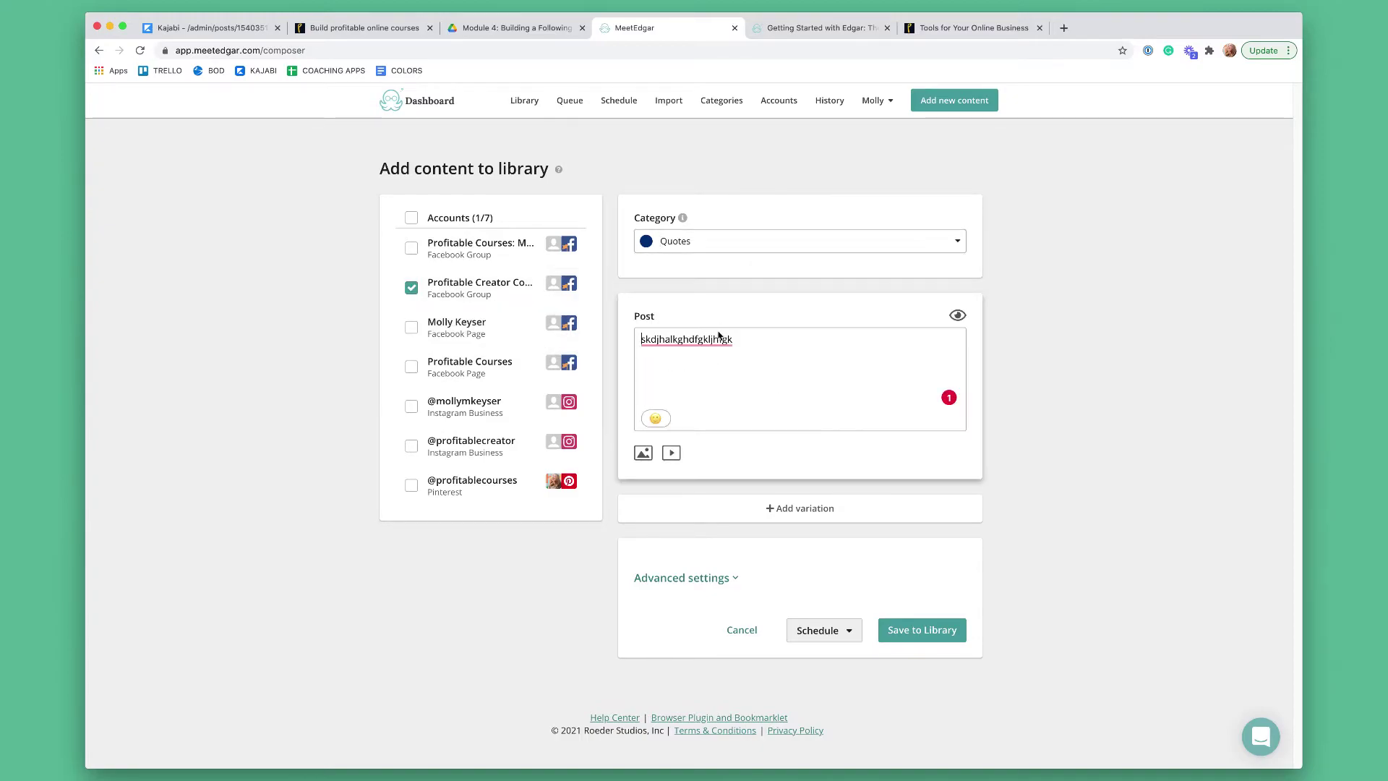
left_click(787, 388)
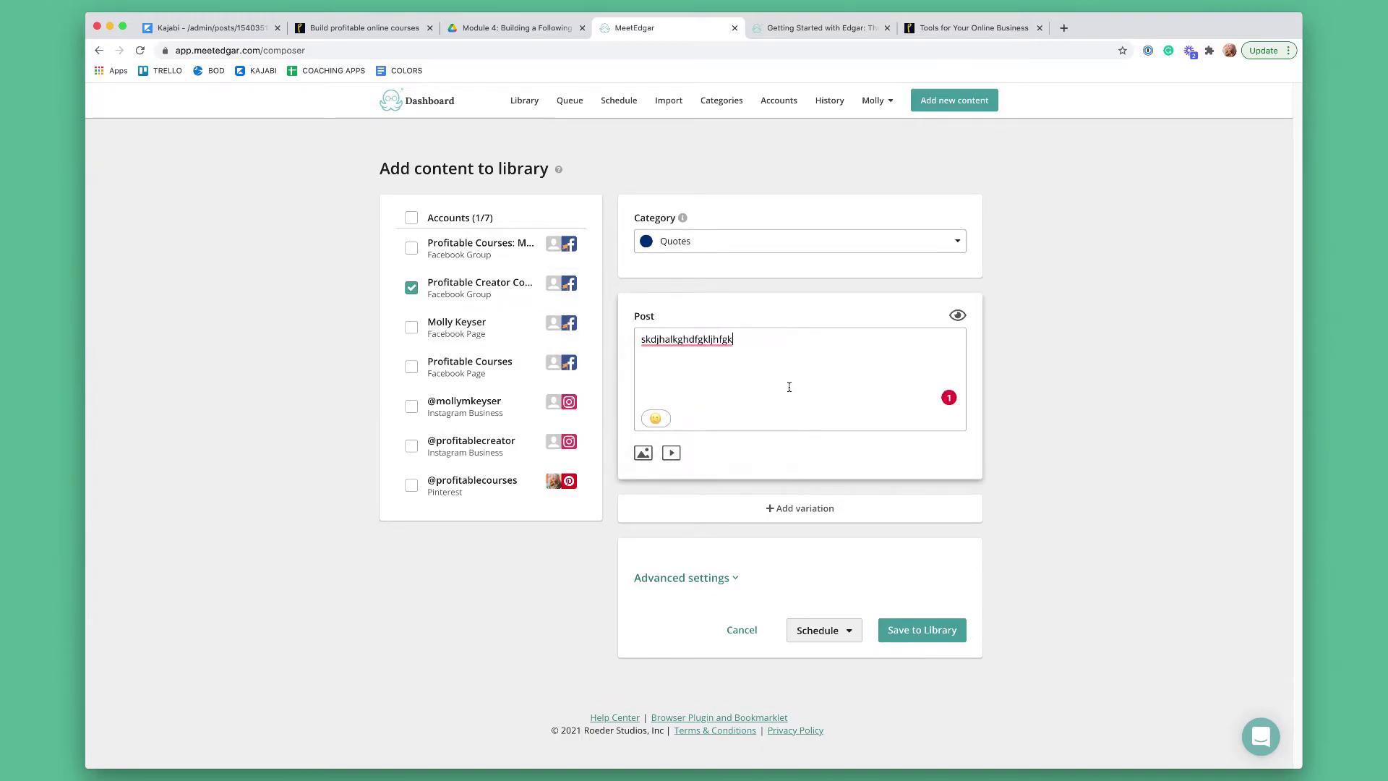
left_click(643, 452)
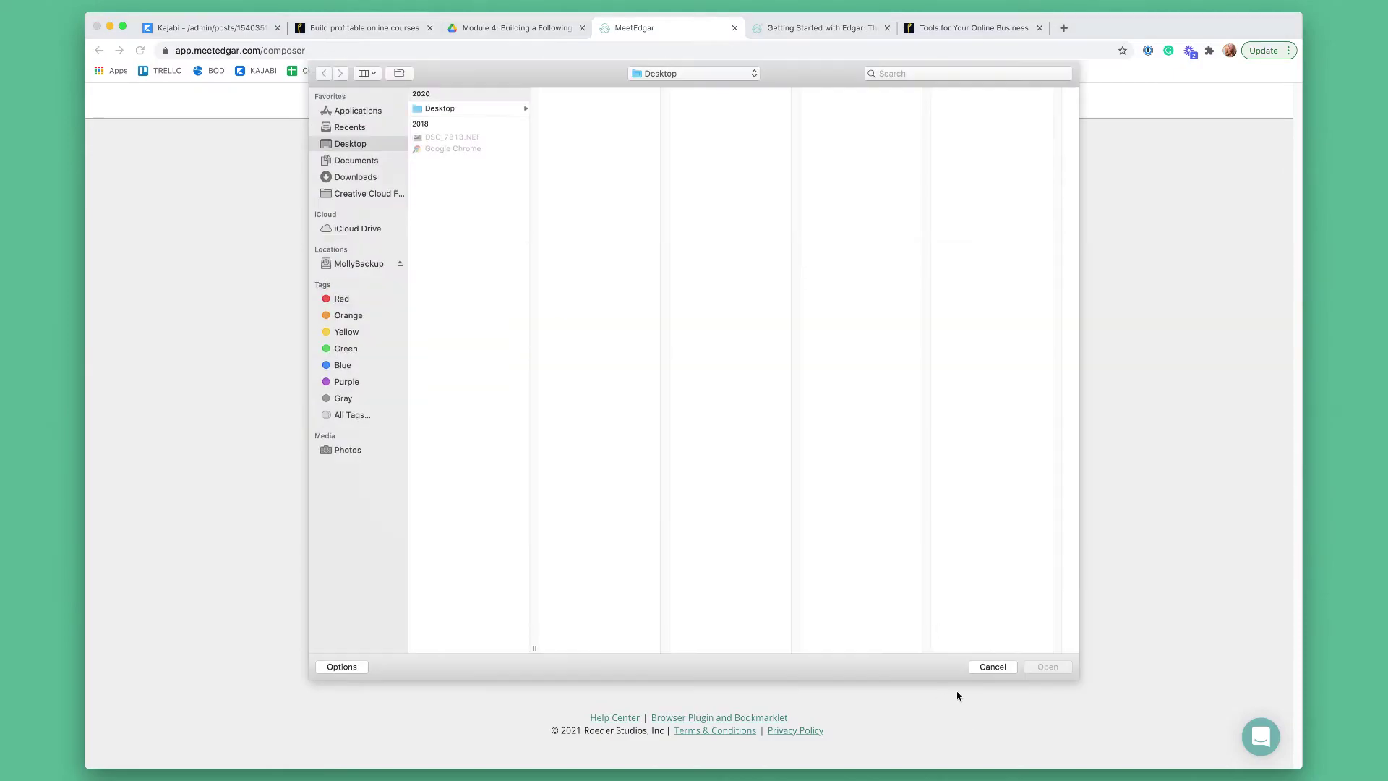
left_click(983, 667)
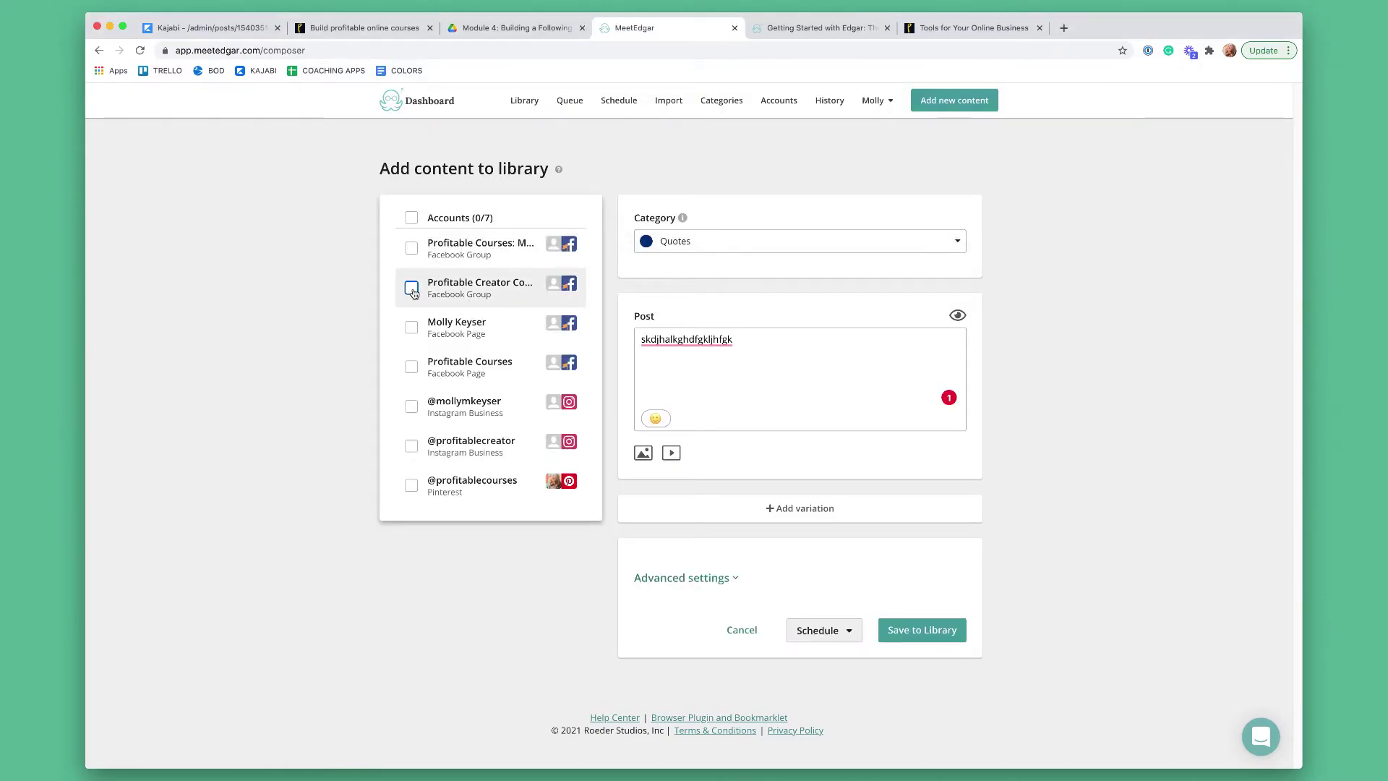
left_click(411, 290)
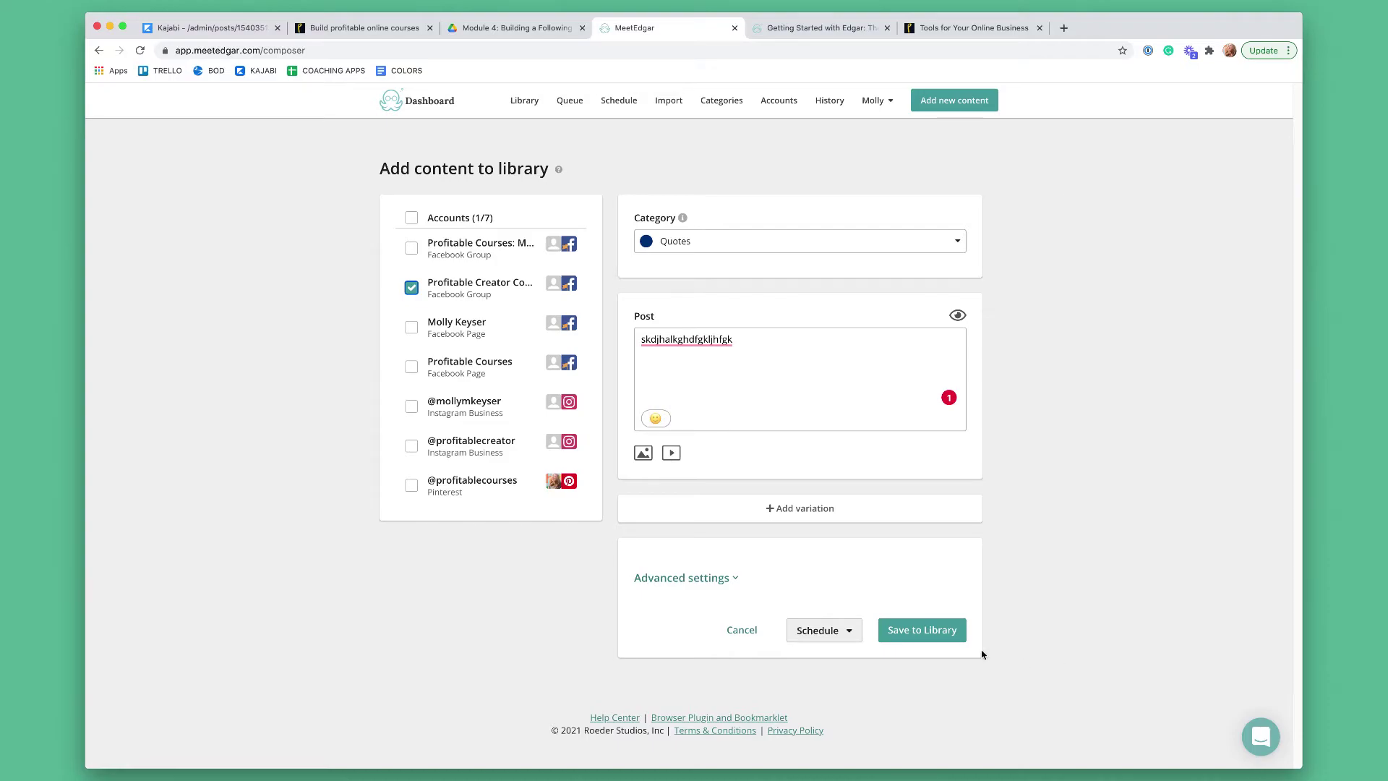
Examine the weekly recurring schedule from the morning to the late-evening time slots, including each slot's category and accounts.
left_click(619, 101)
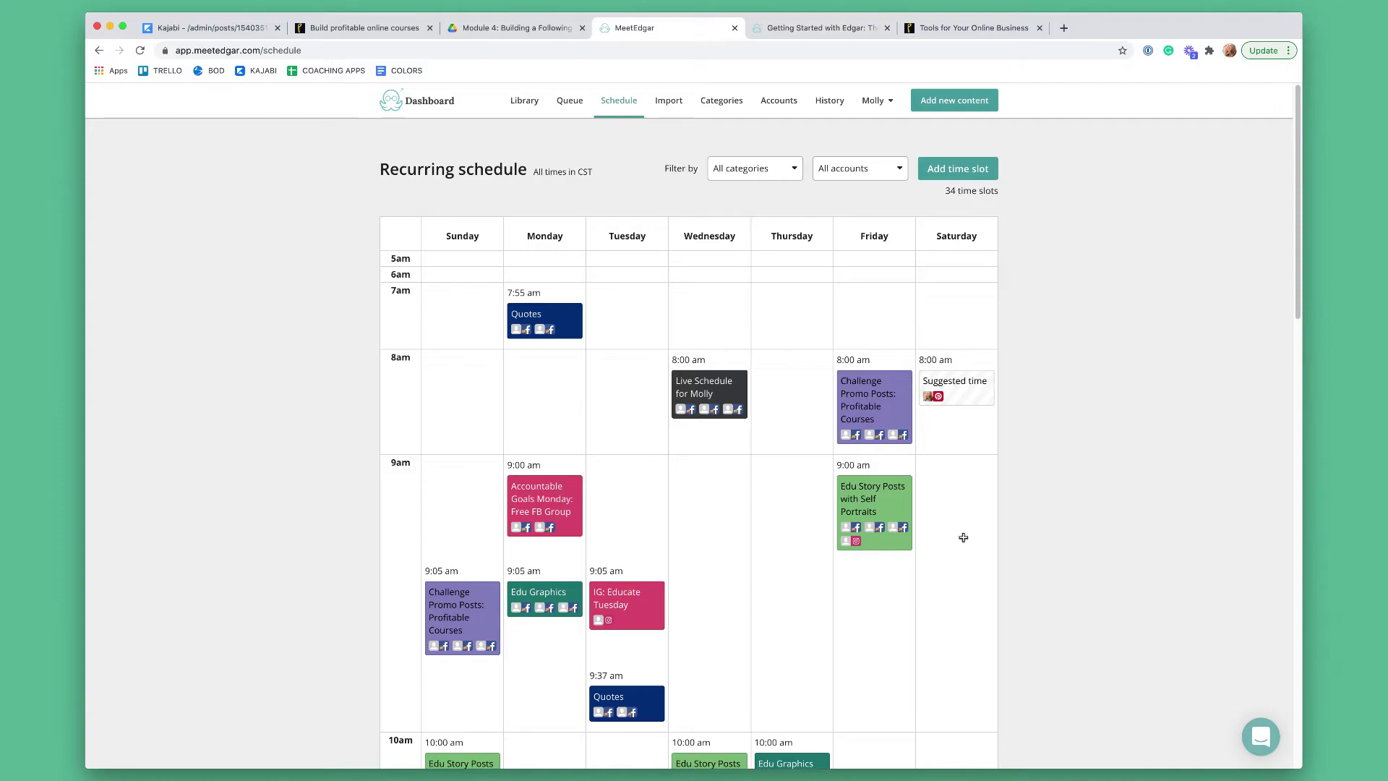
scroll(964, 537, "down", 20)
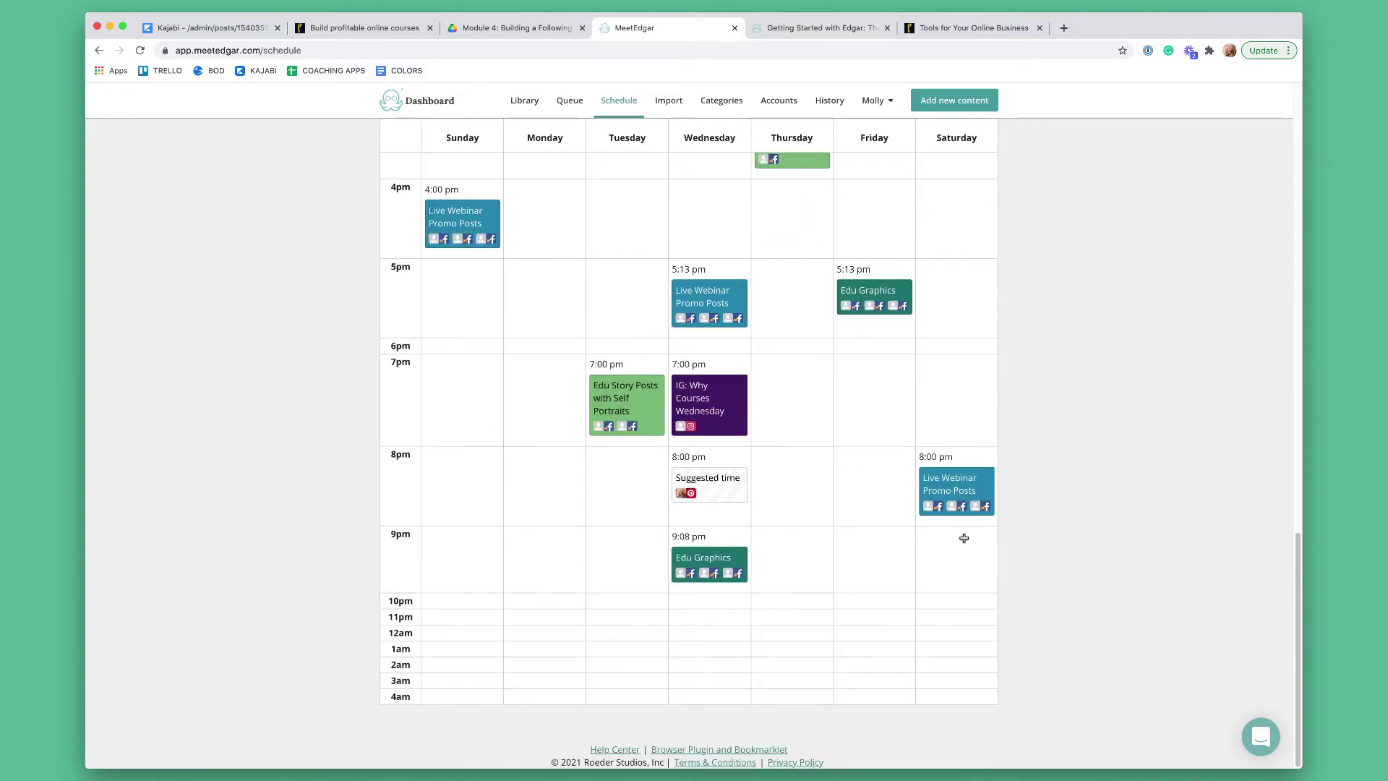
scroll(963, 538, "up", 20)
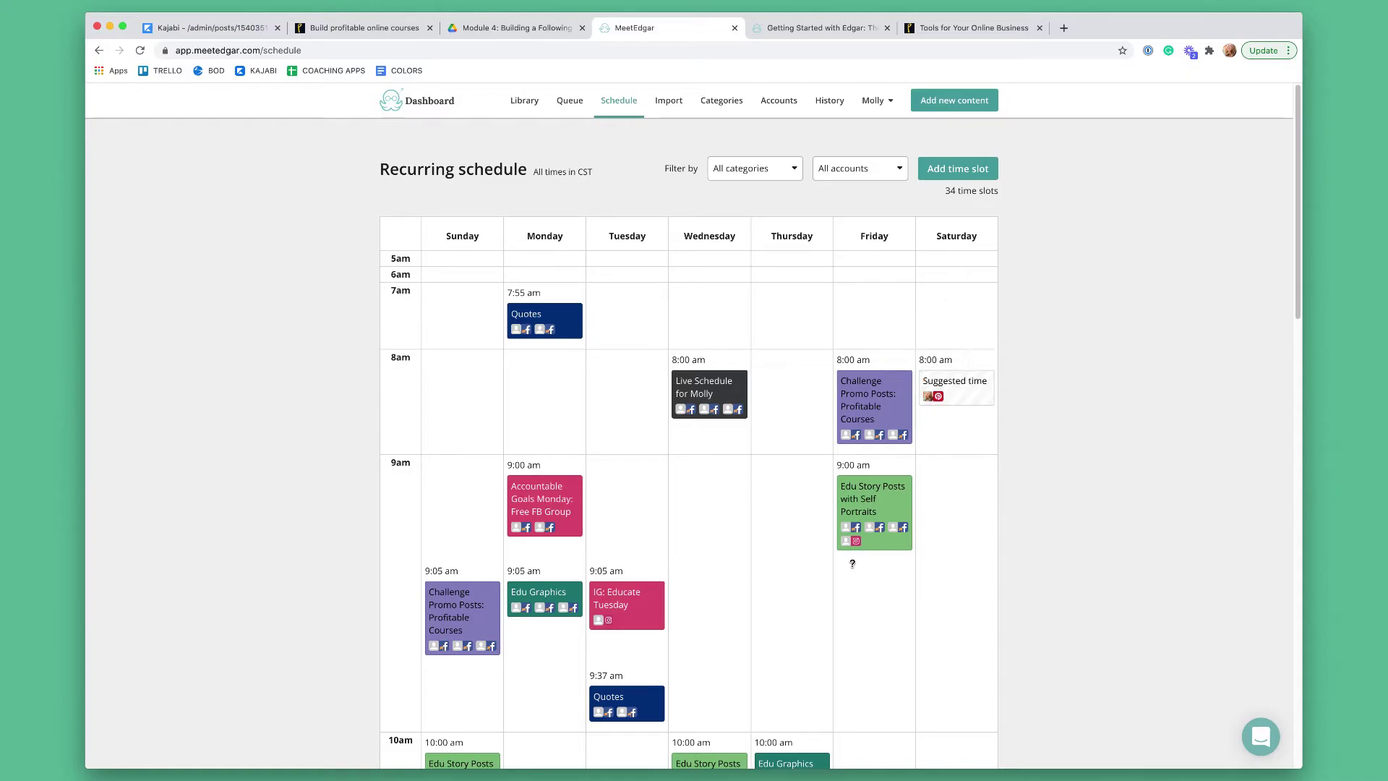
scroll(475, 506, "down", 1)
scroll(472, 615, "down", 3)
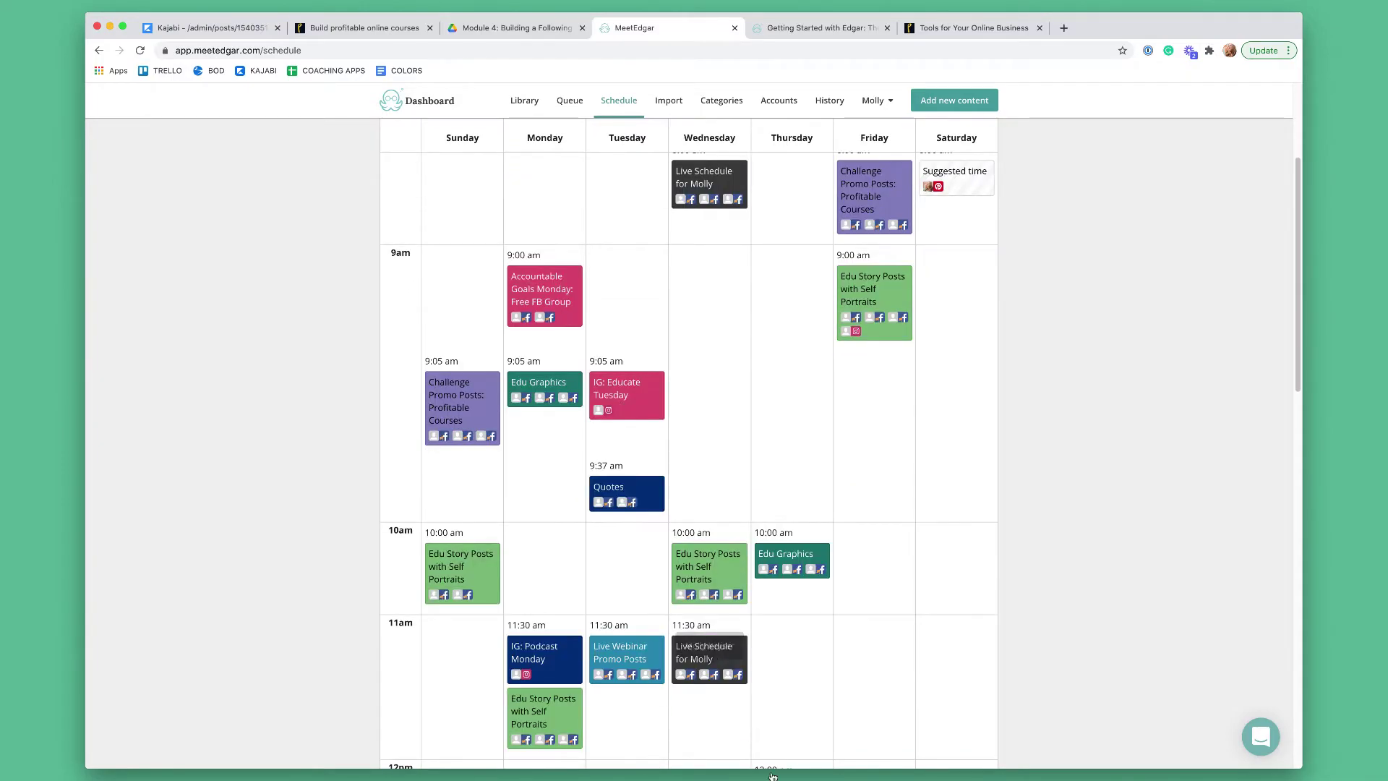
scroll(830, 679, "down", 6)
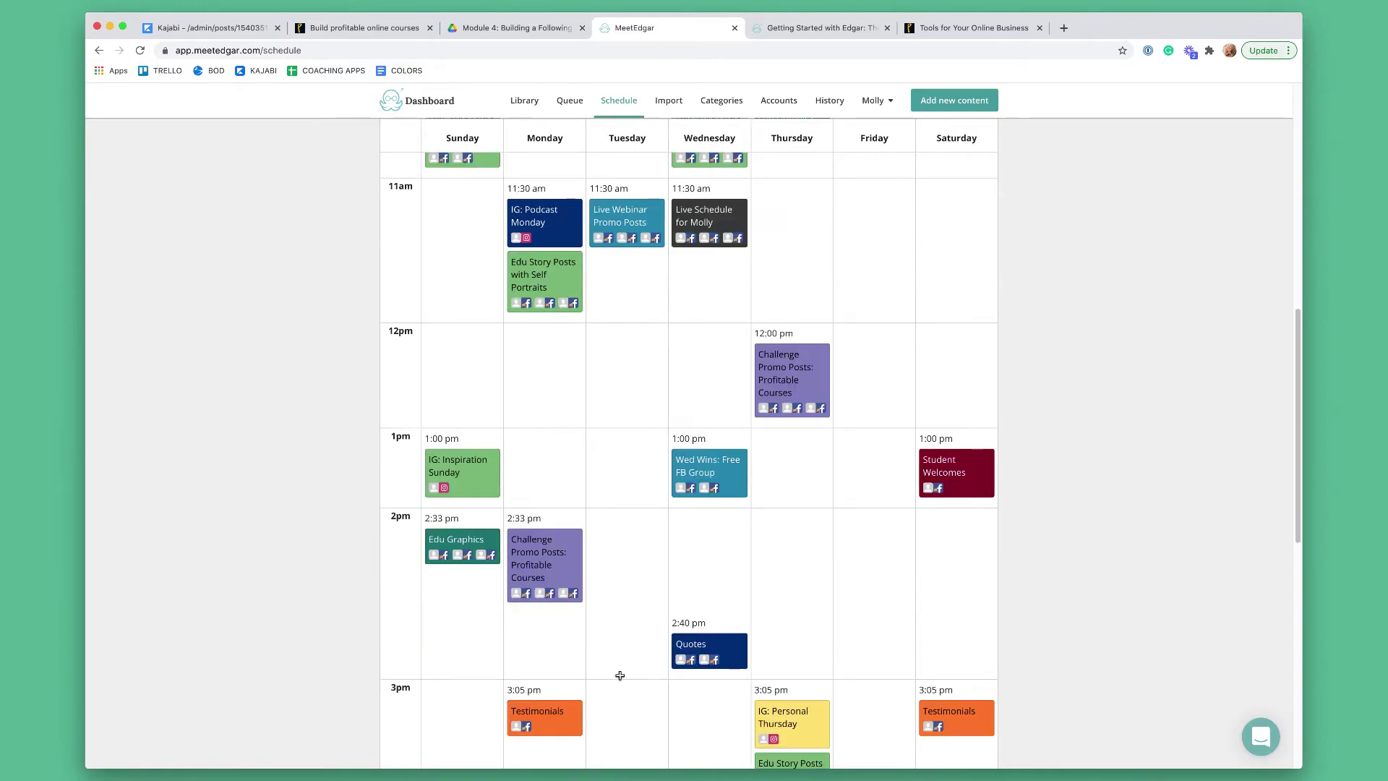
scroll(621, 674, "down", 5)
scroll(620, 674, "down", 10)
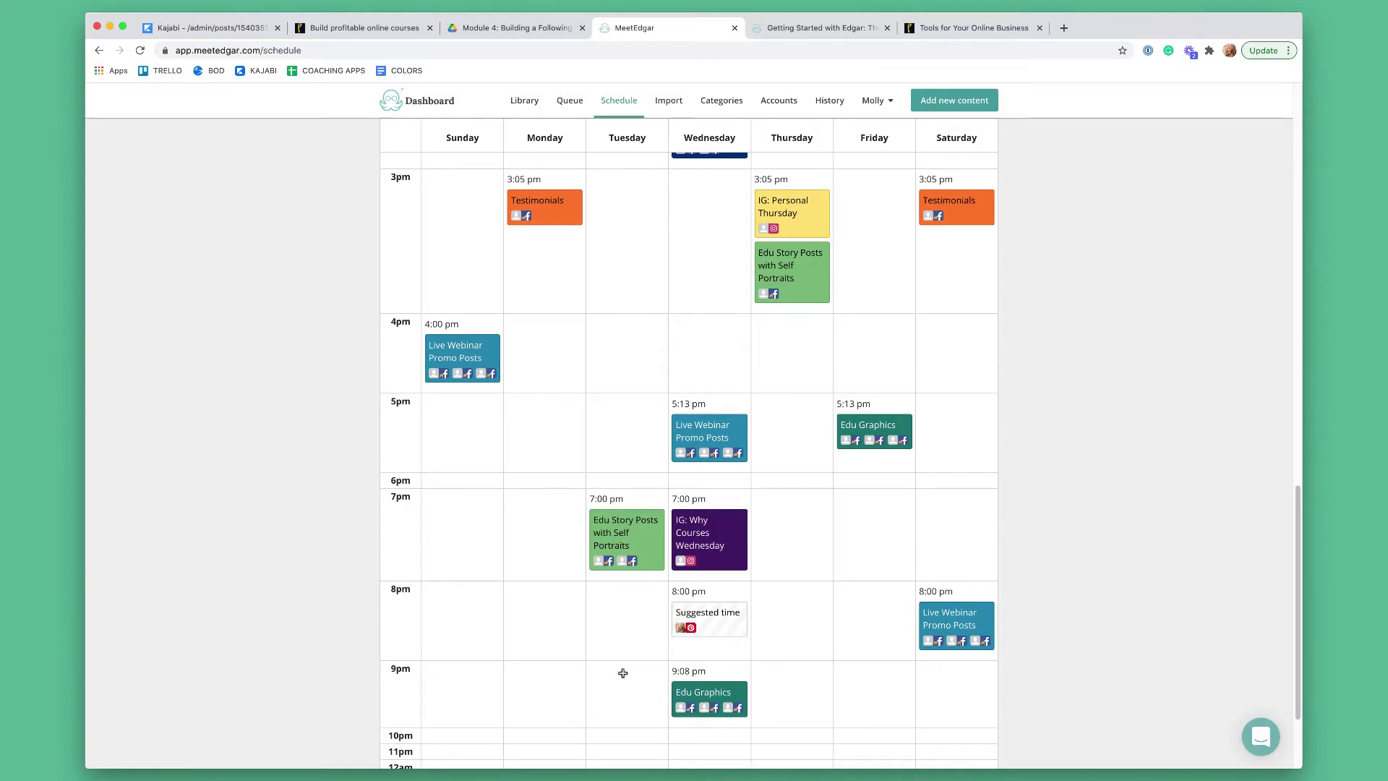
Try the suggested Saturday 8:00 am slot with the Quotes category and only the Profitable Creator Facebook group, closing it without saving.
scroll(620, 674, "up", 20)
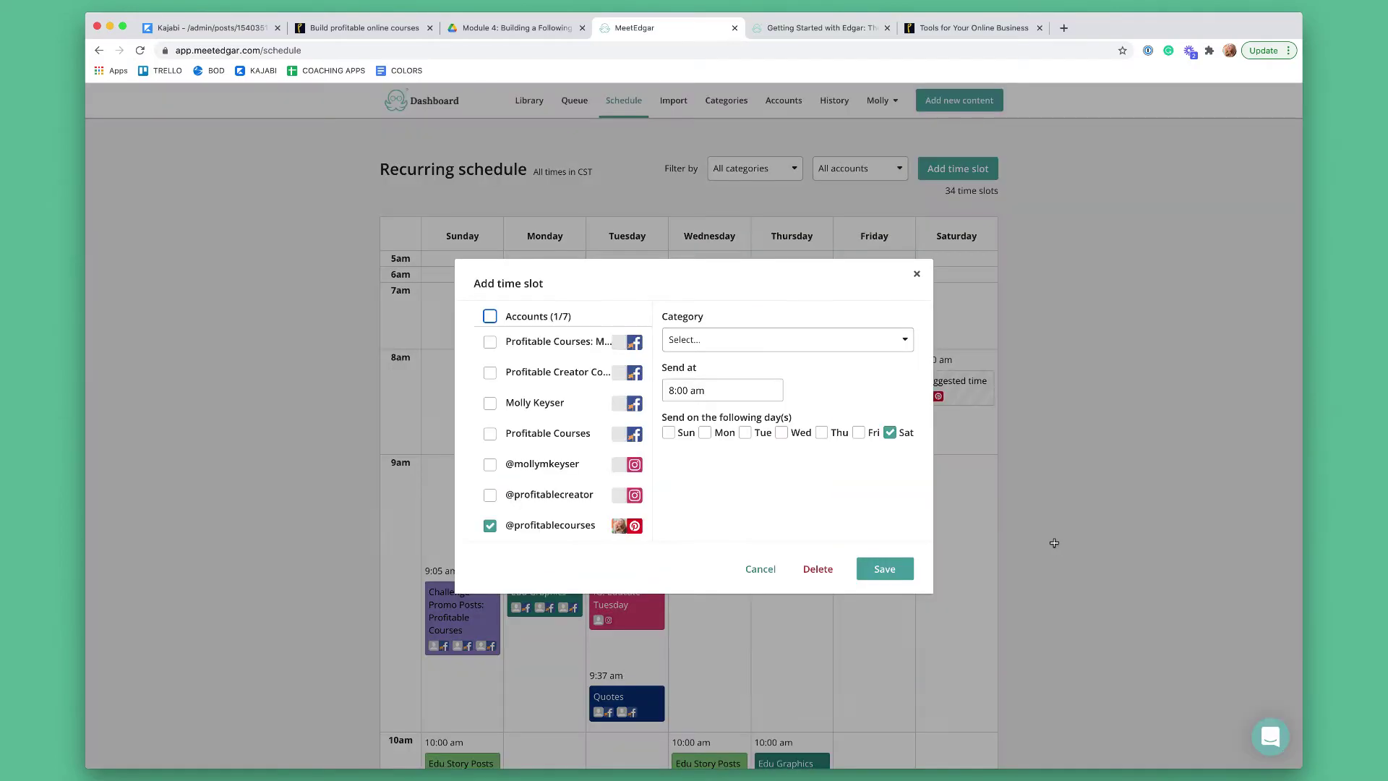
left_click(969, 386)
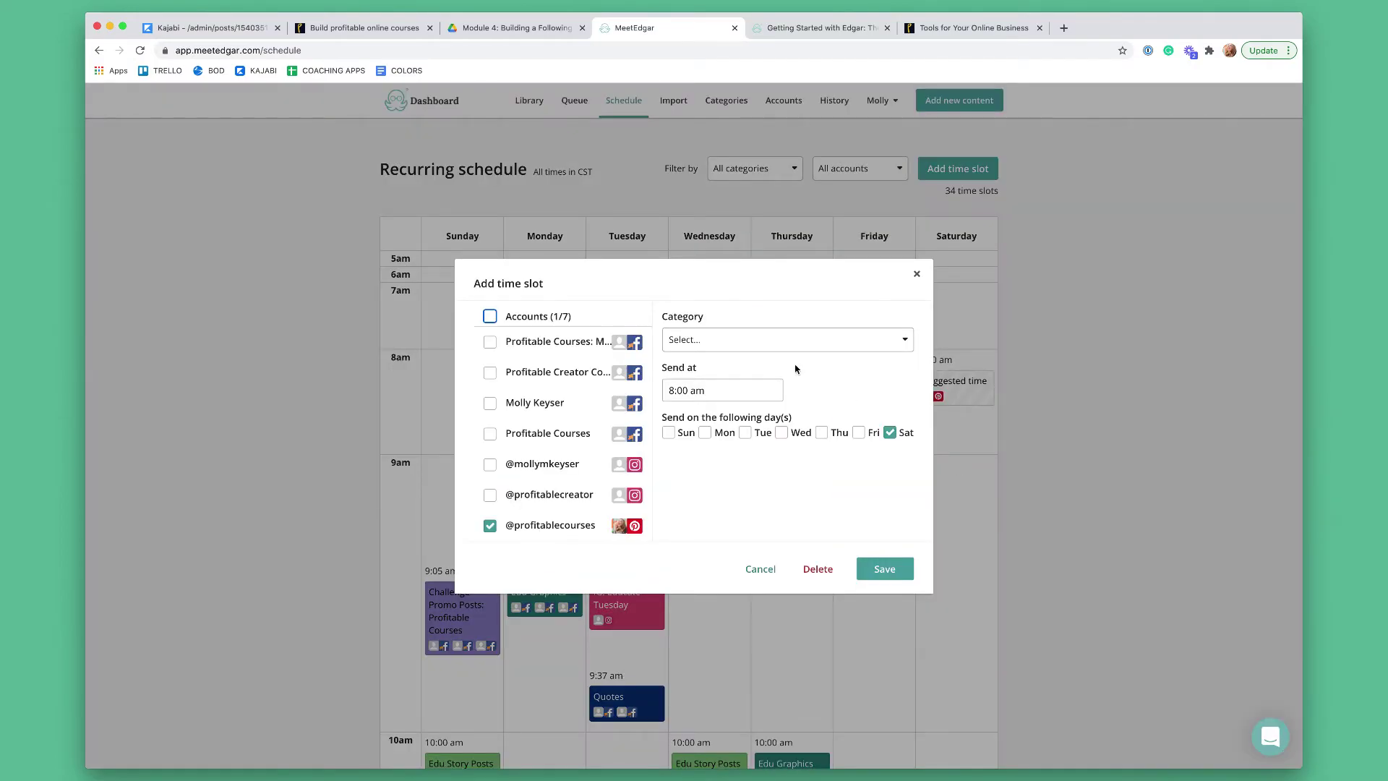
left_click(759, 338)
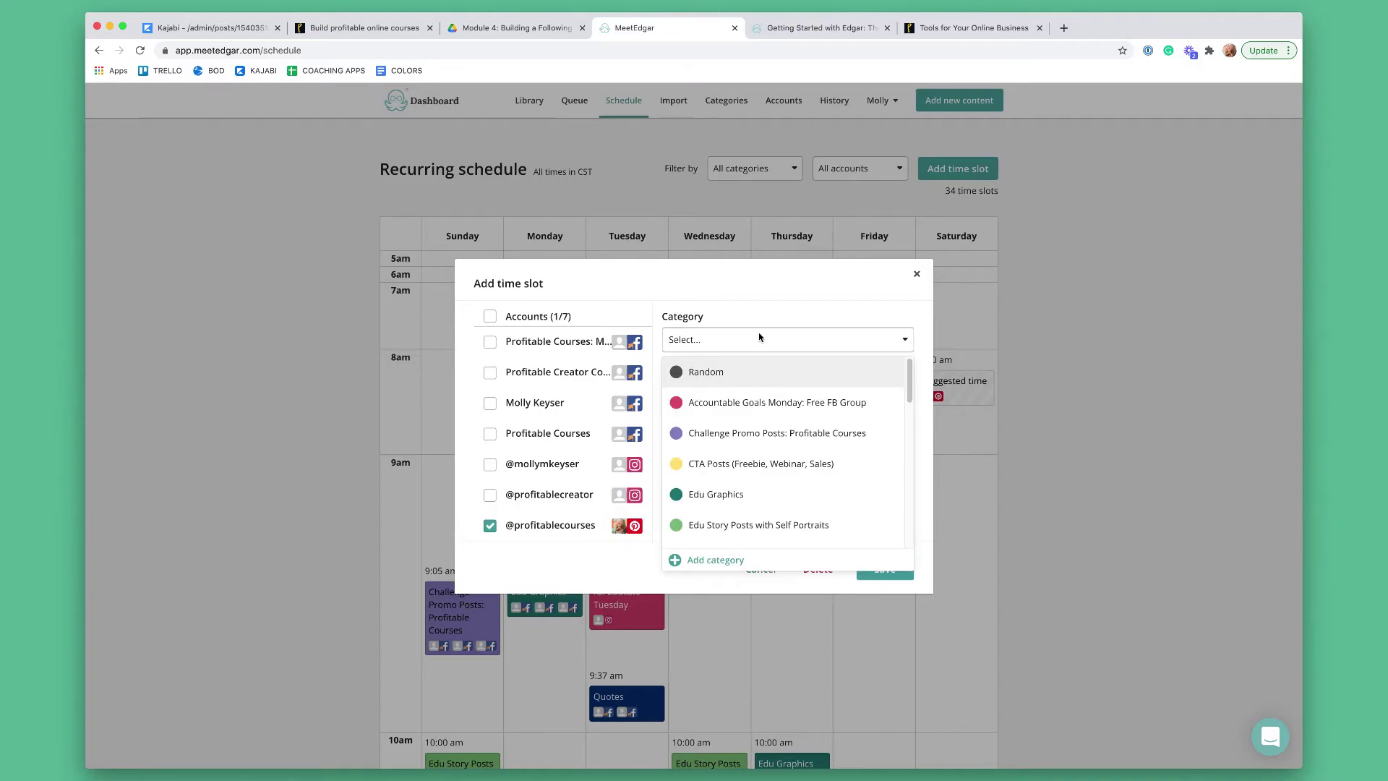
scroll(760, 506, "down", 5)
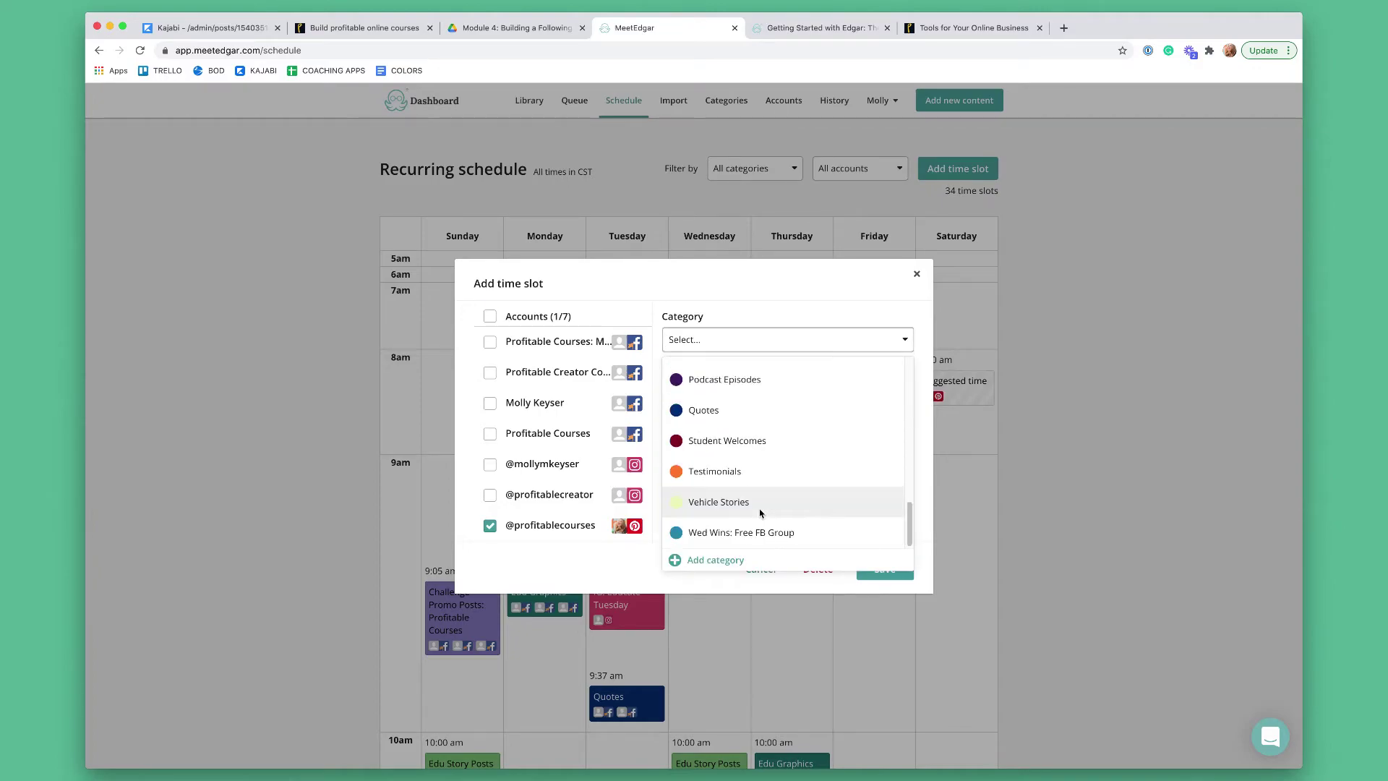
left_click(738, 410)
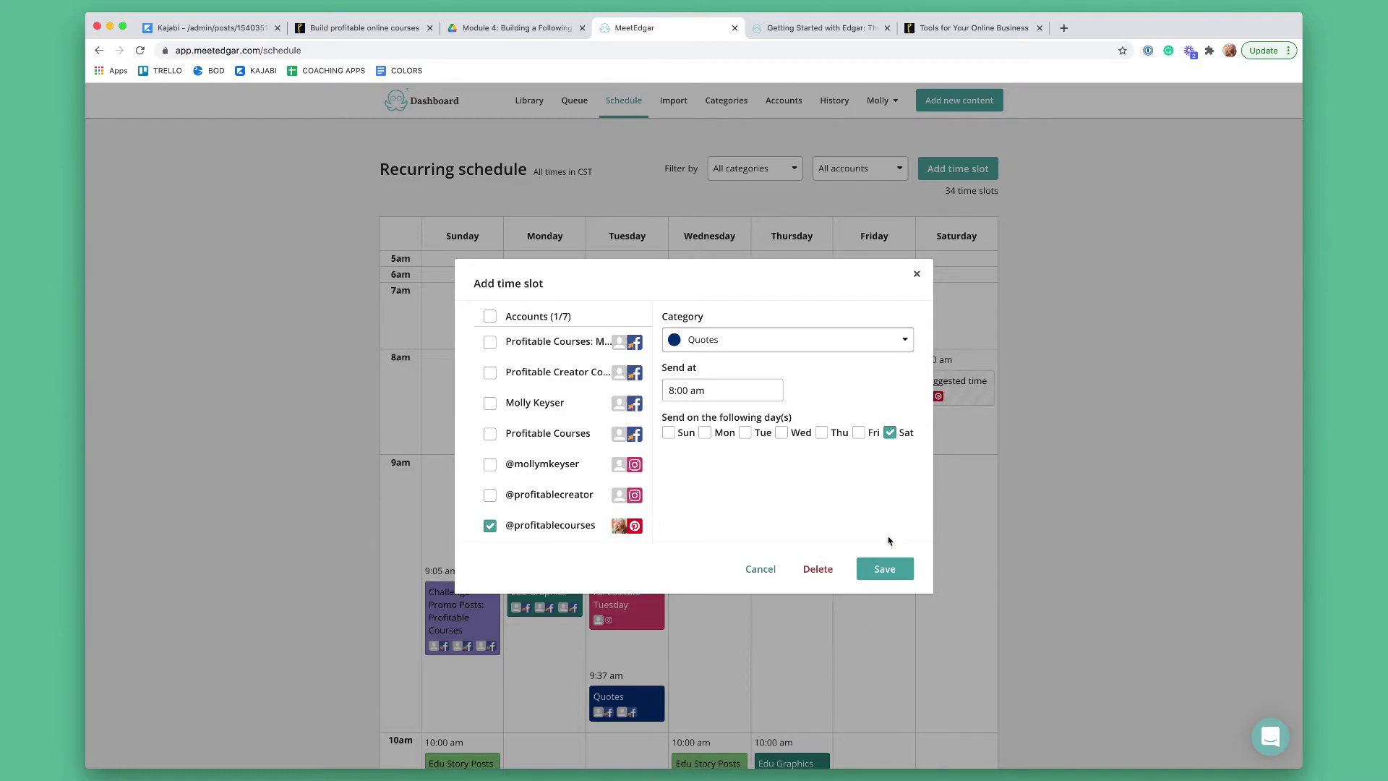
left_click(538, 377)
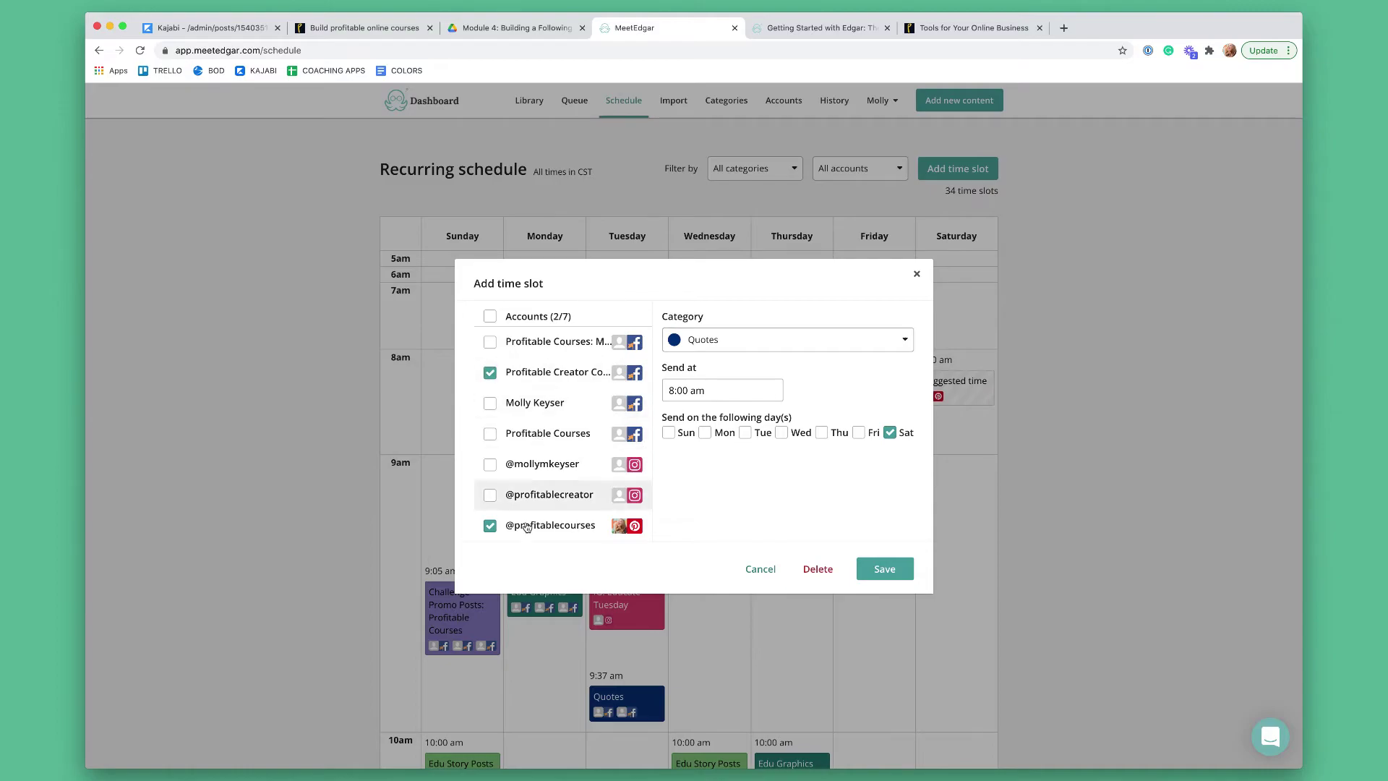
left_click(529, 528)
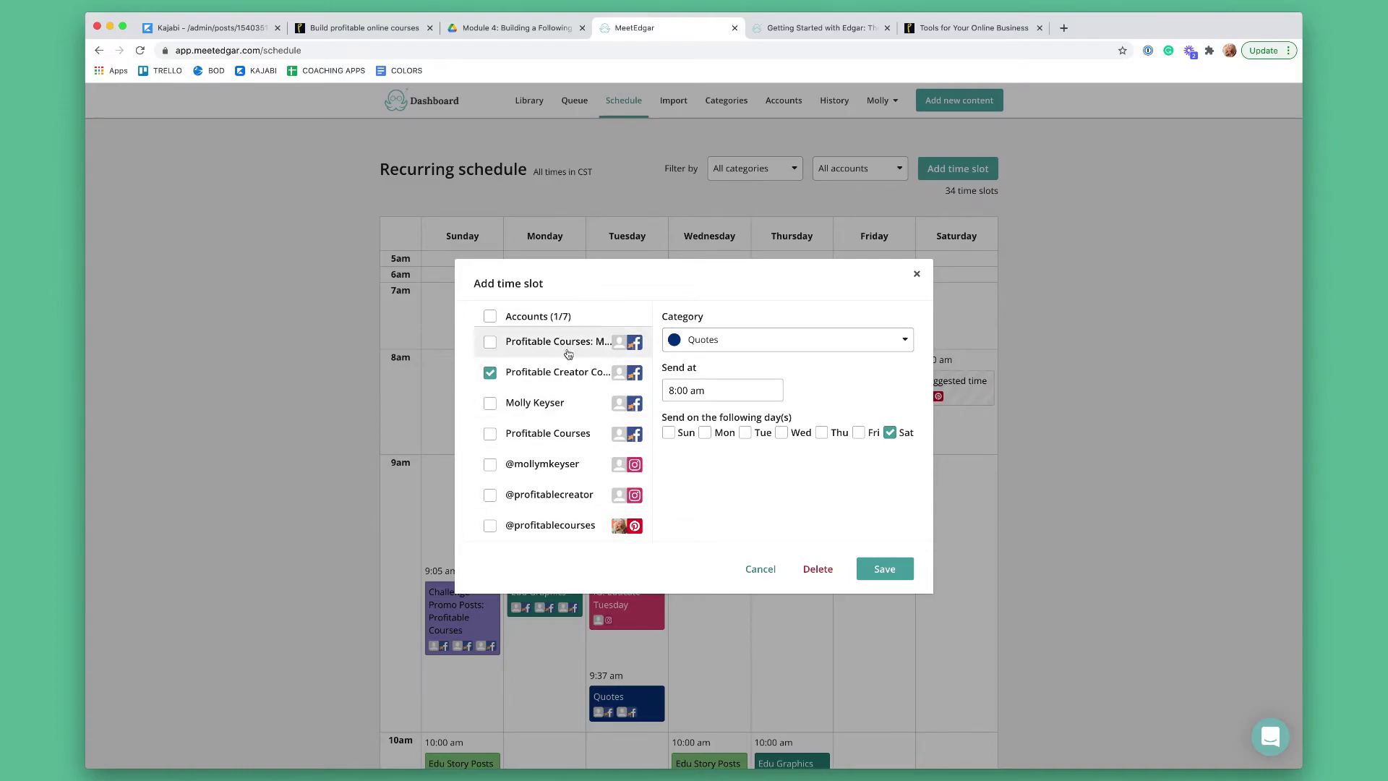
left_click(916, 273)
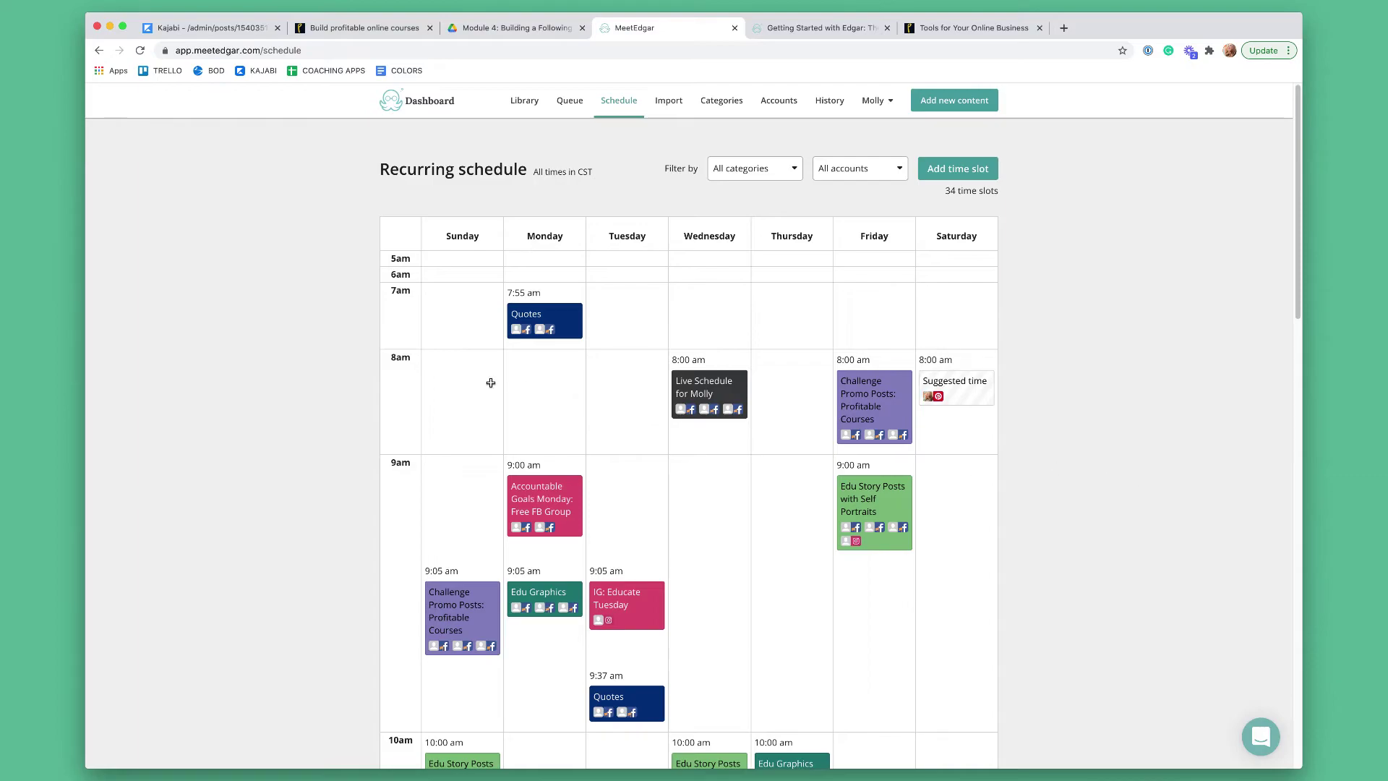
Examine the weekly recurring schedule's time slots from early morning to mid-afternoon.
scroll(477, 386, "down", 4)
scroll(477, 396, "down", 9)
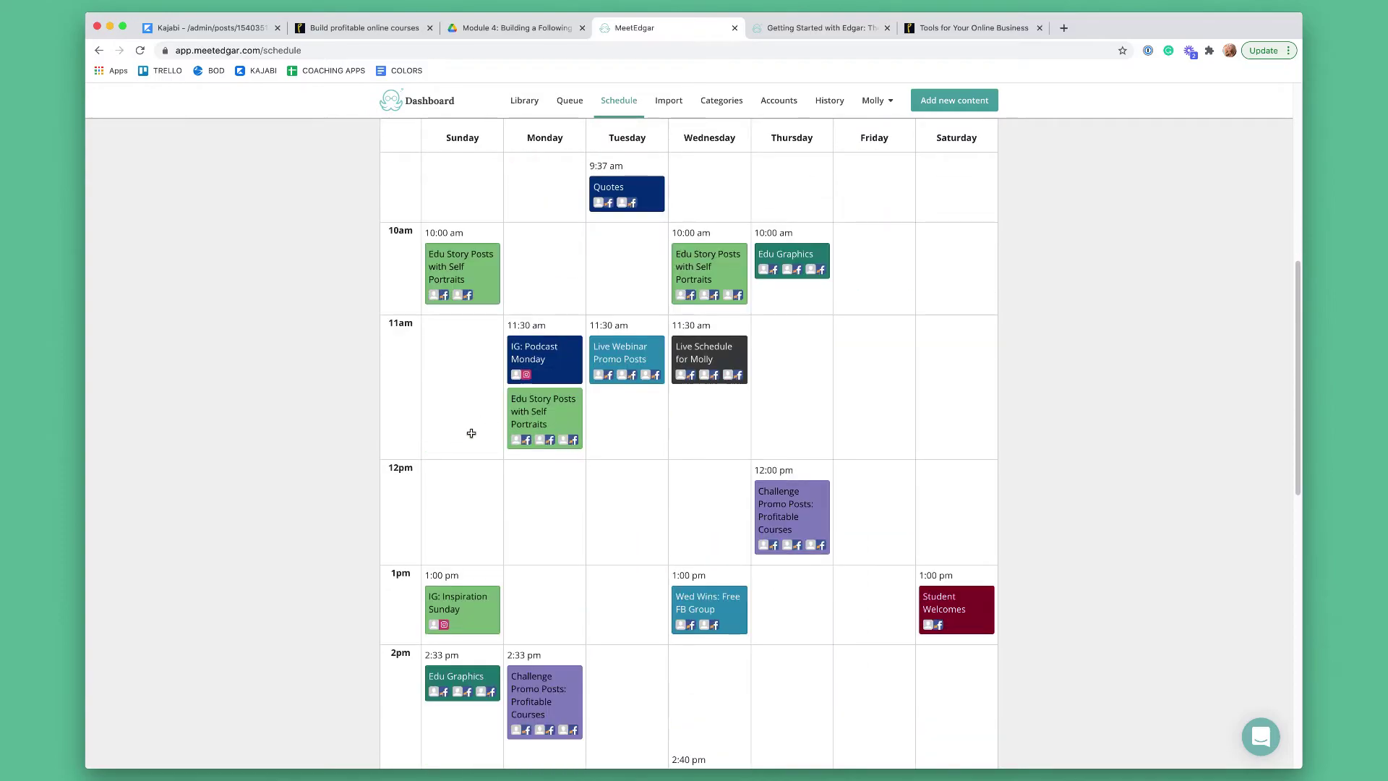
scroll(467, 434, "up", 13)
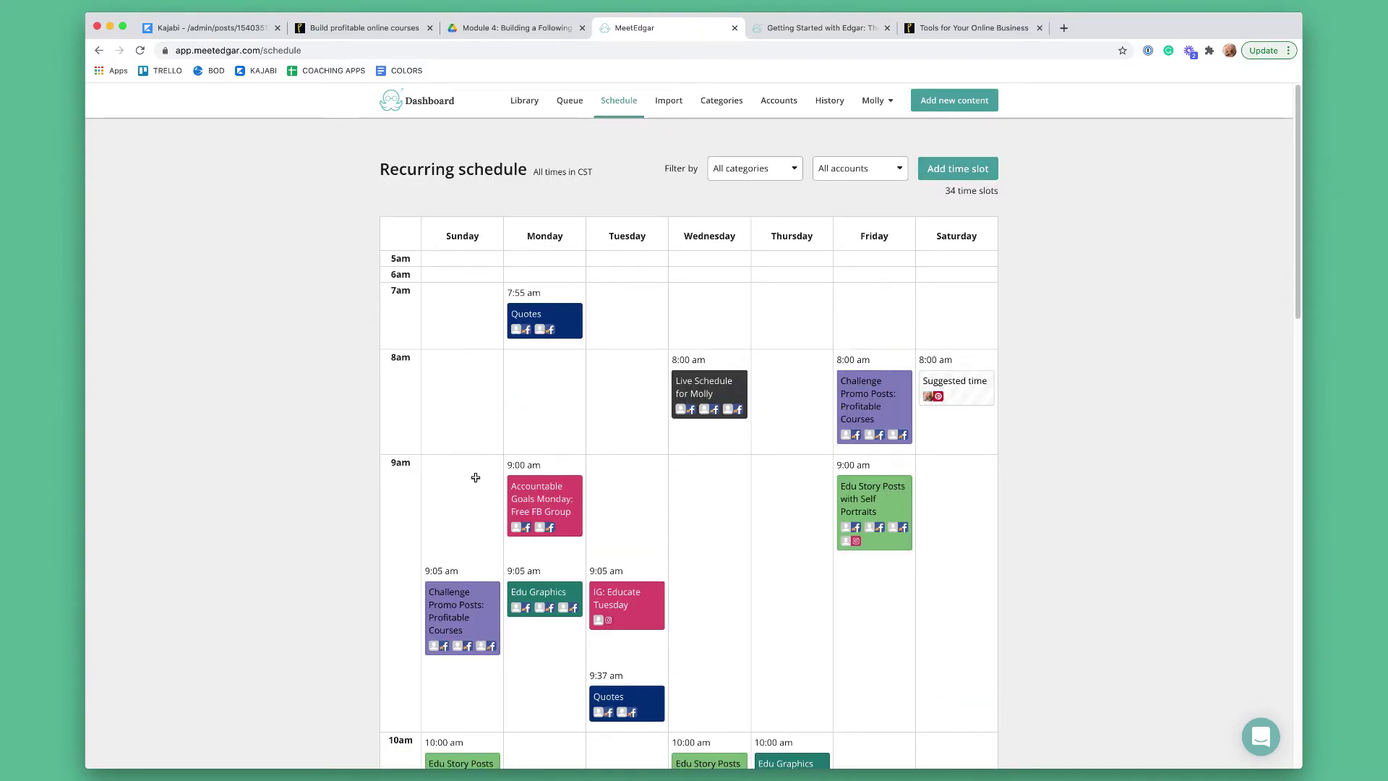
scroll(475, 477, "down", 7)
scroll(465, 519, "down", 2)
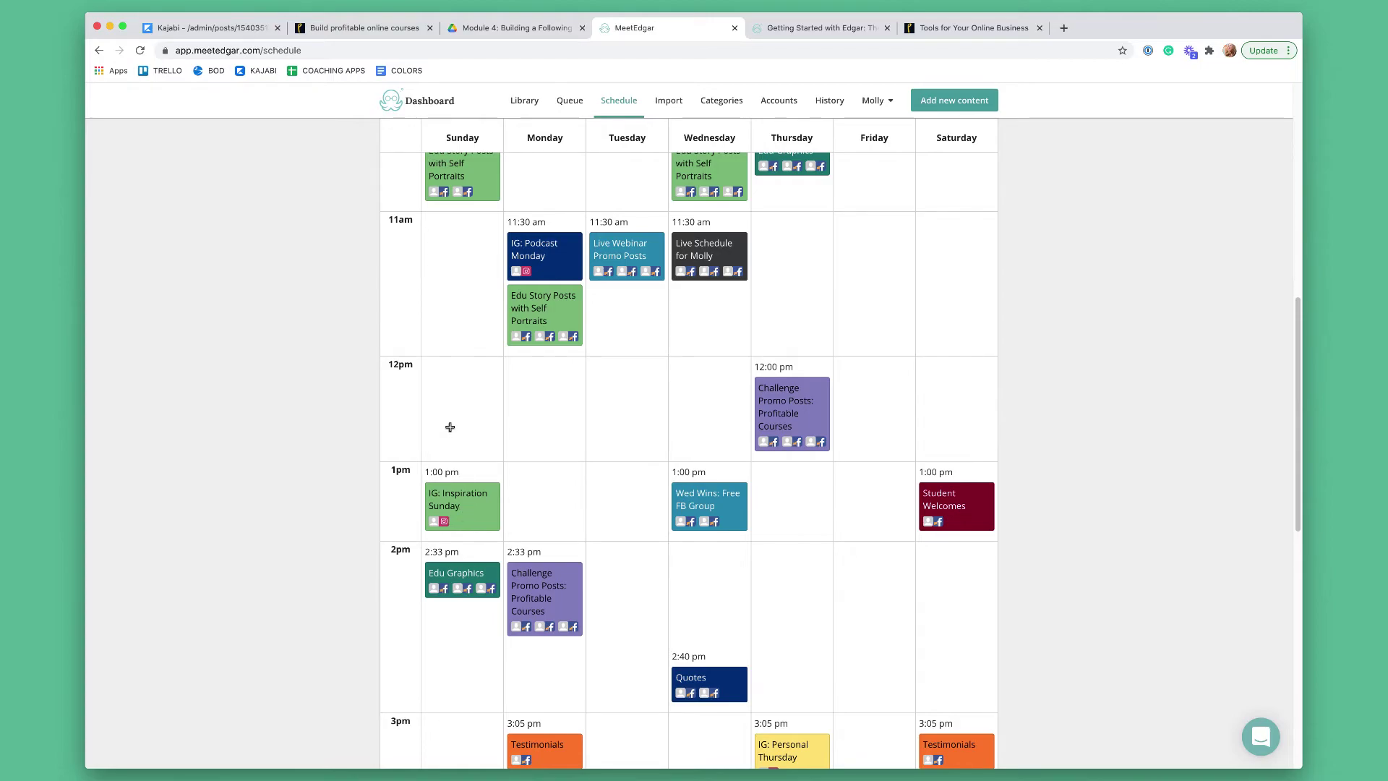
scroll(450, 427, "up", 10)
scroll(387, 459, "down", 8)
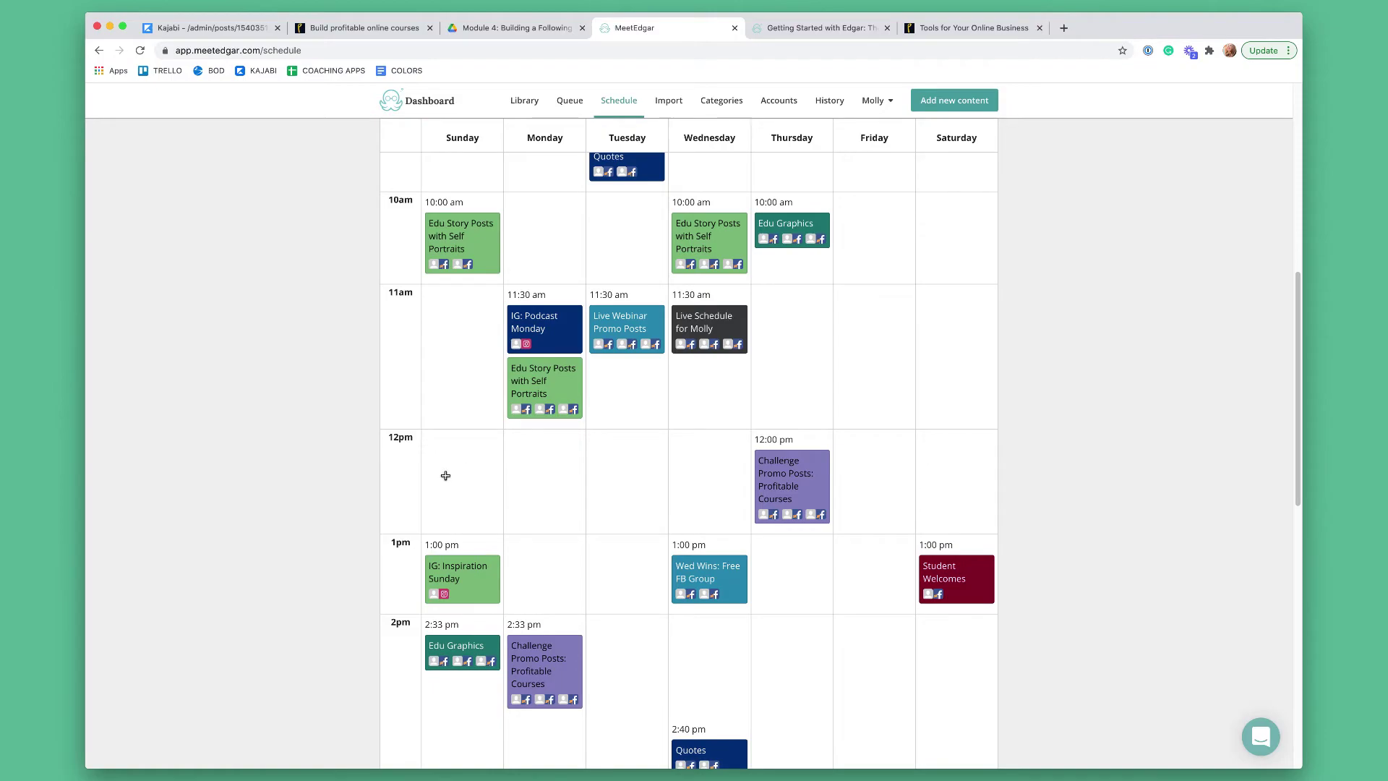
scroll(442, 452, "up", 5)
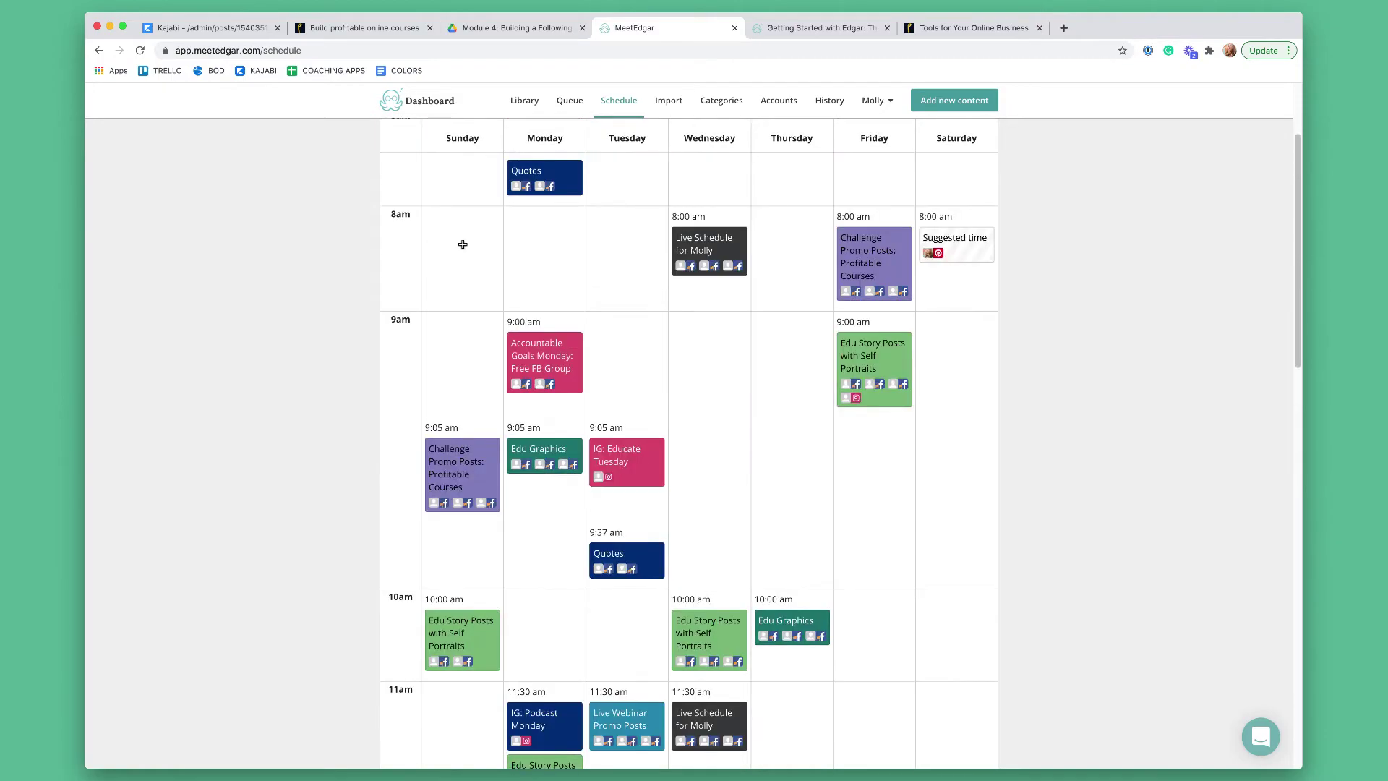
Add a Sunday 12:00 pm time slot for the Edu Story Posts with Self Portraits category, sent to the Profitable Creator Facebook group.
scroll(462, 245, "down", 5)
left_click(456, 483)
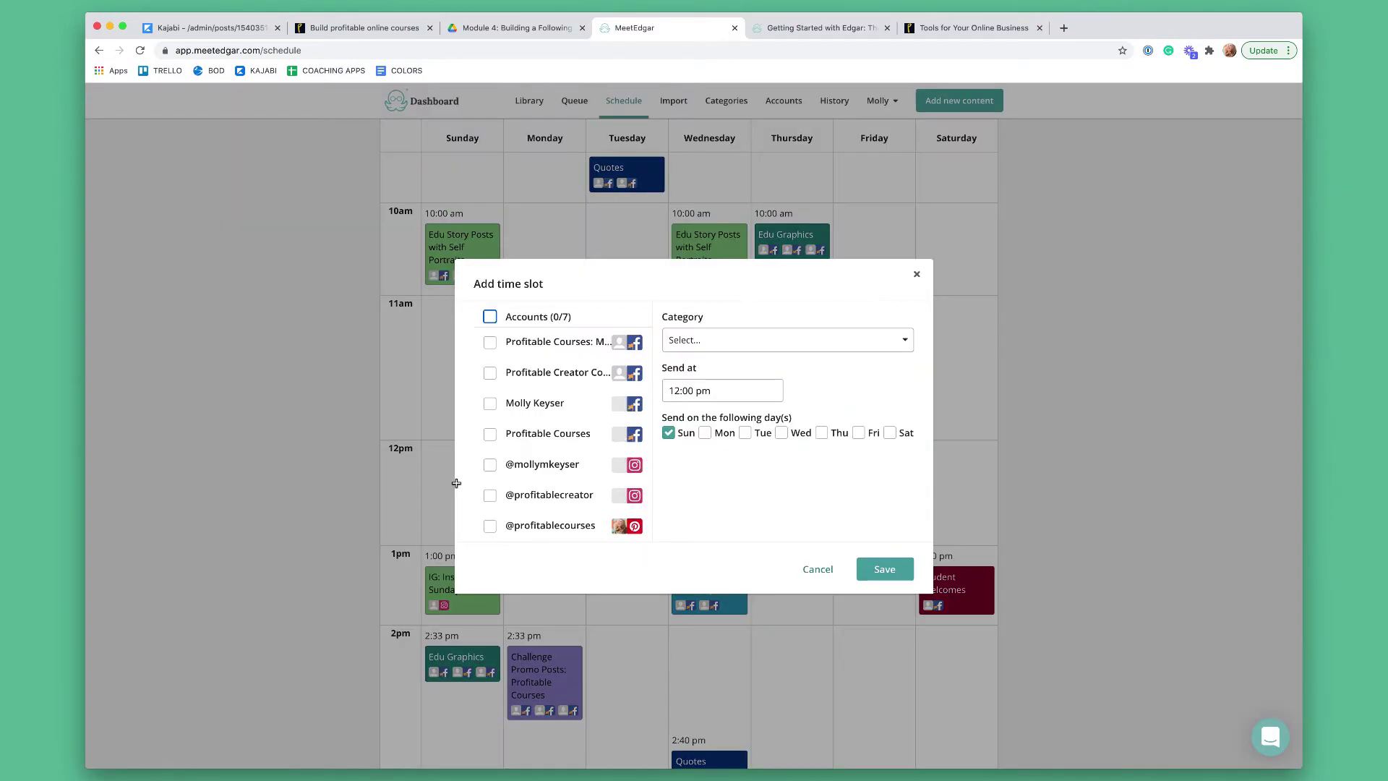
left_click(754, 334)
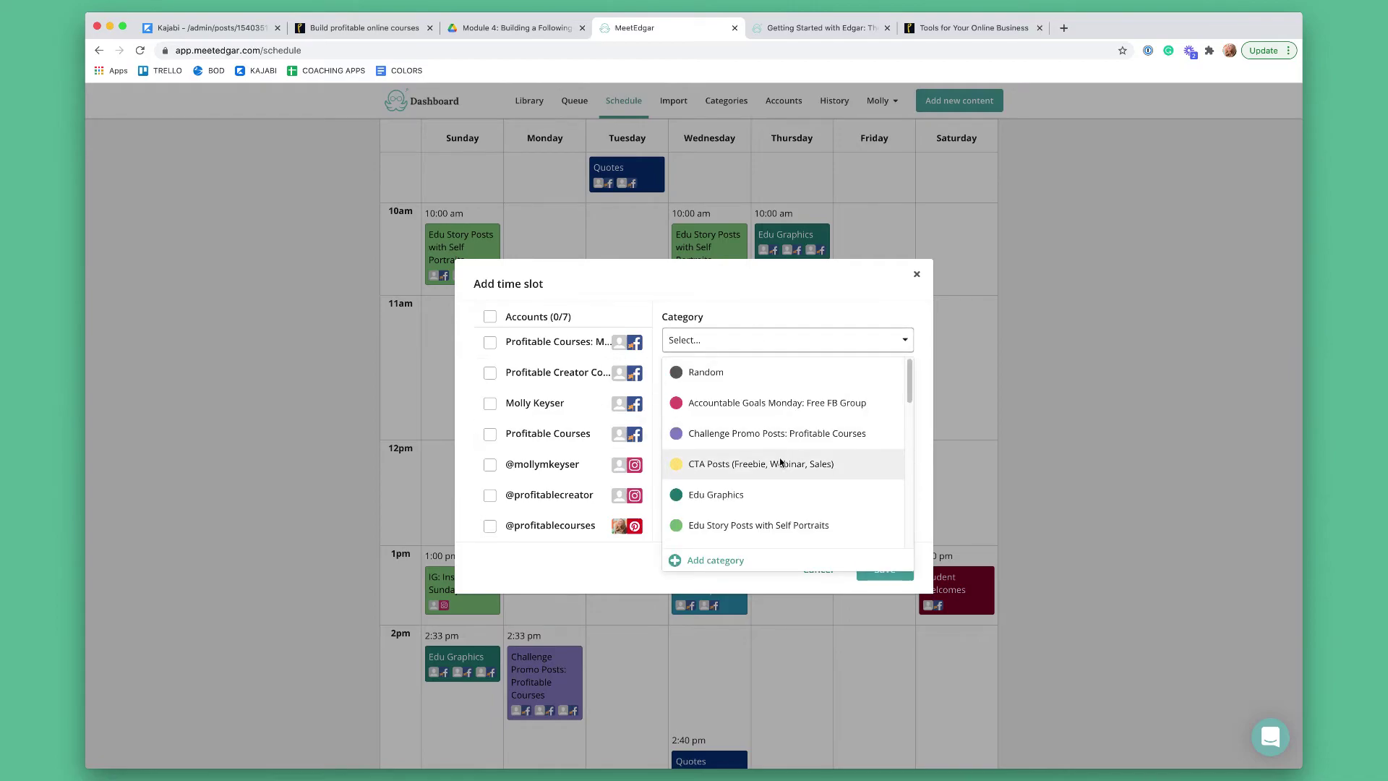
left_click(744, 525)
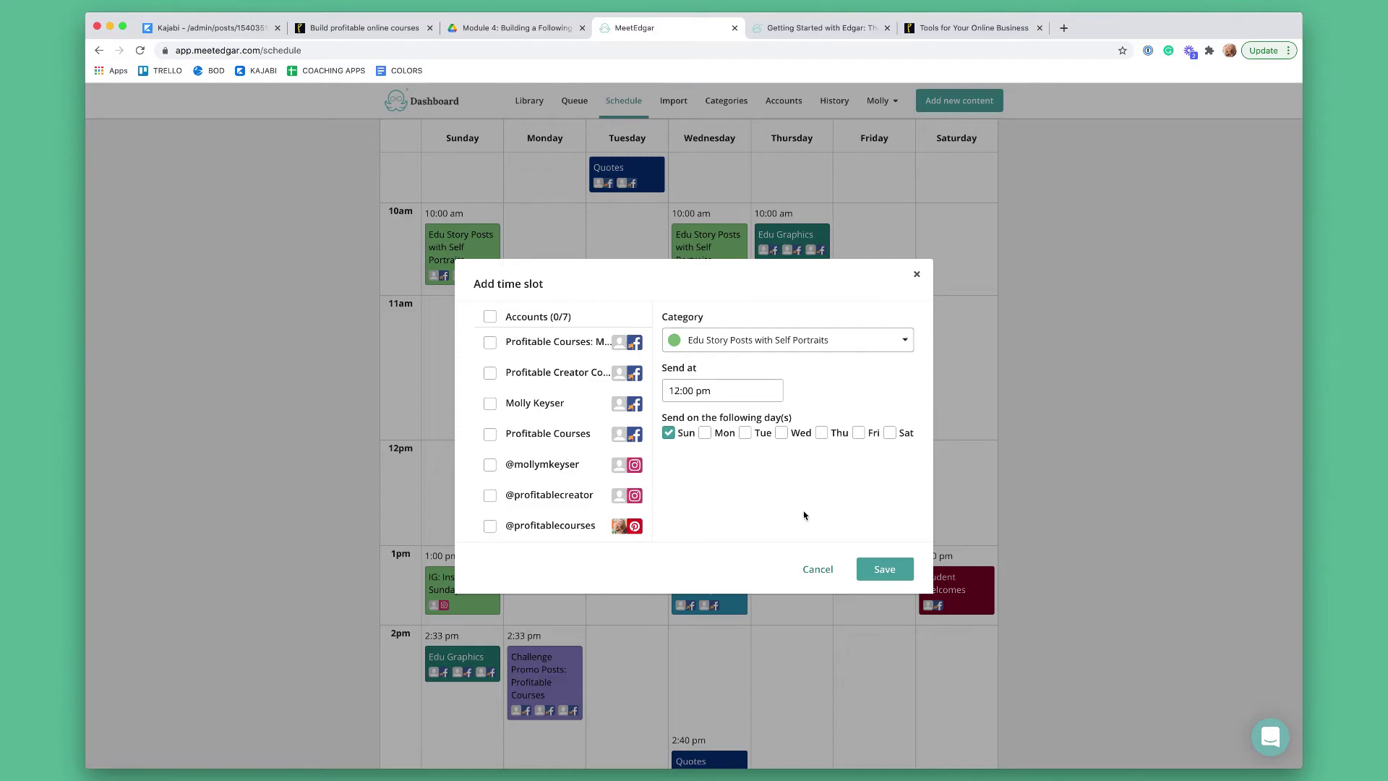
left_click(539, 375)
double_click(668, 433)
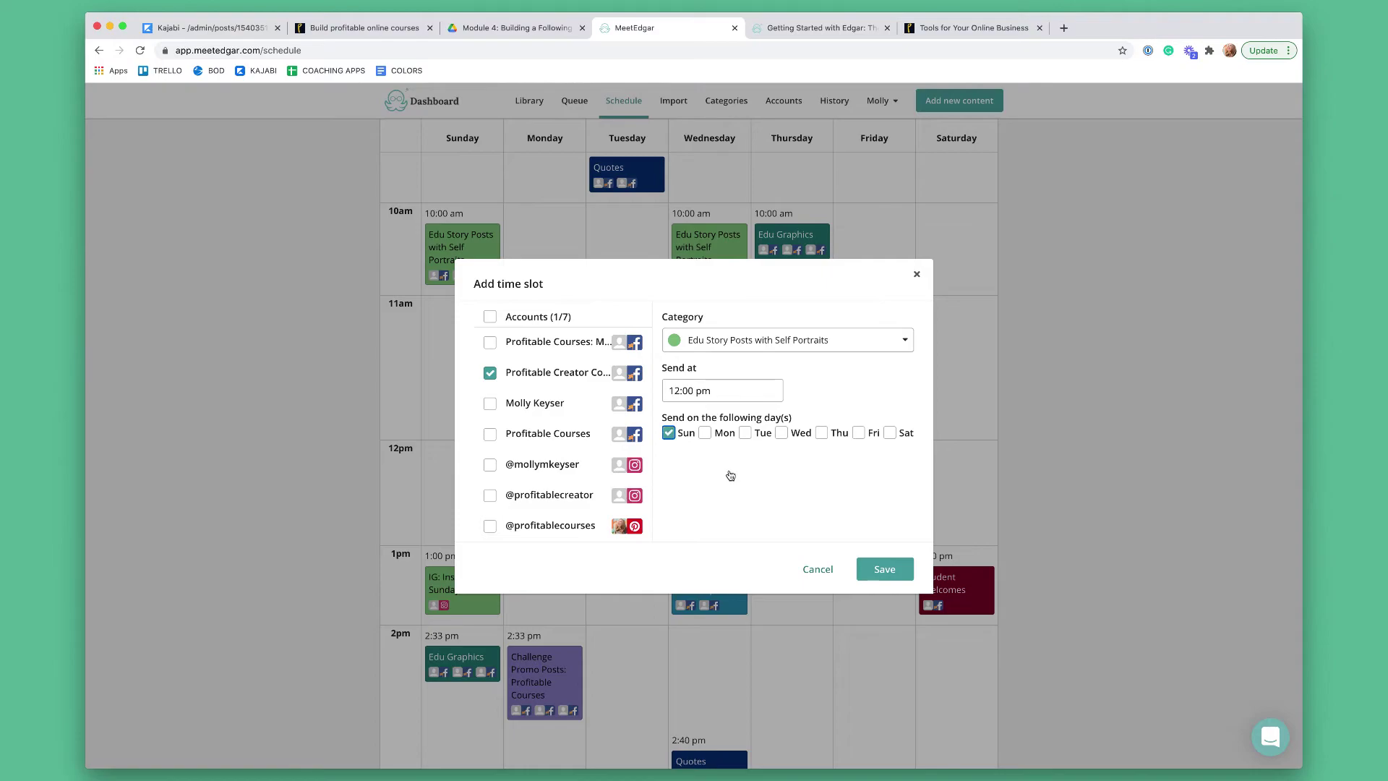
left_click(895, 572)
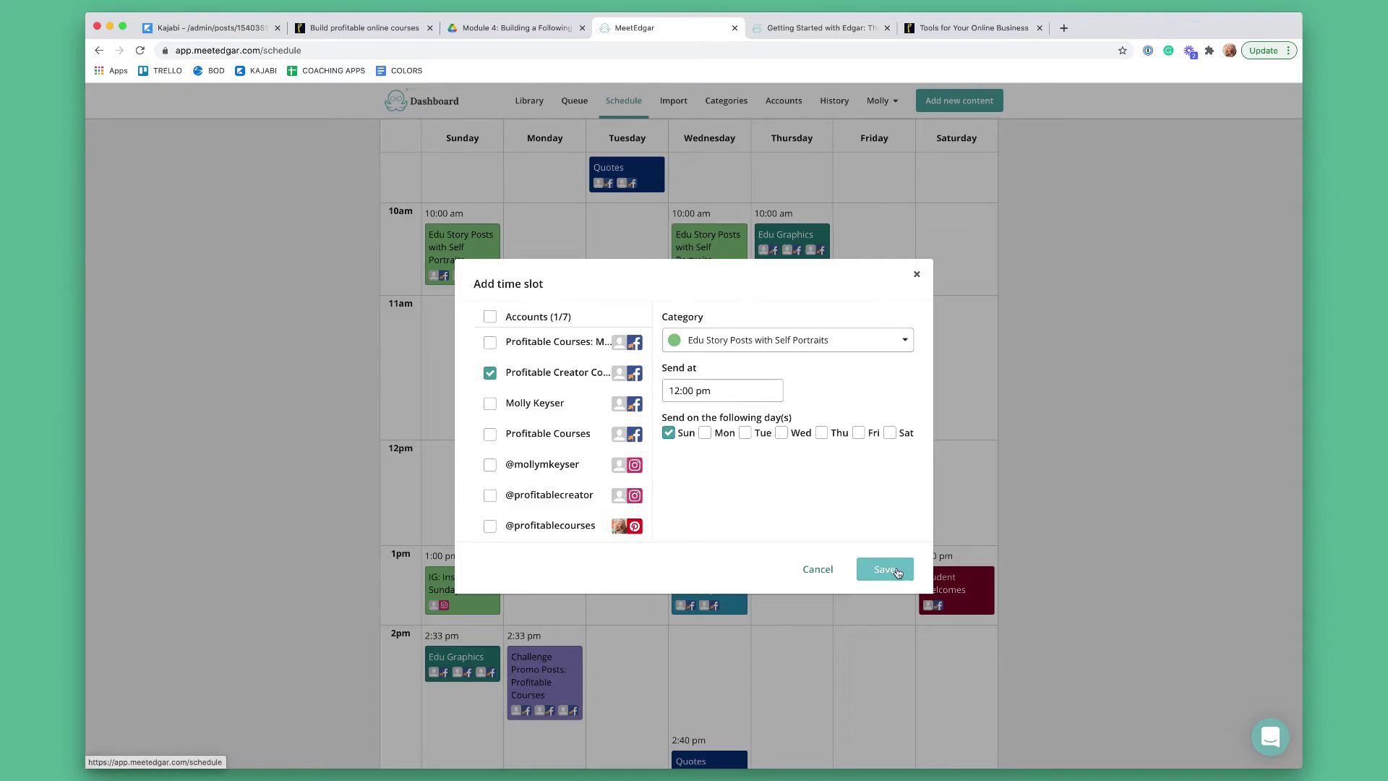
left_click(868, 563)
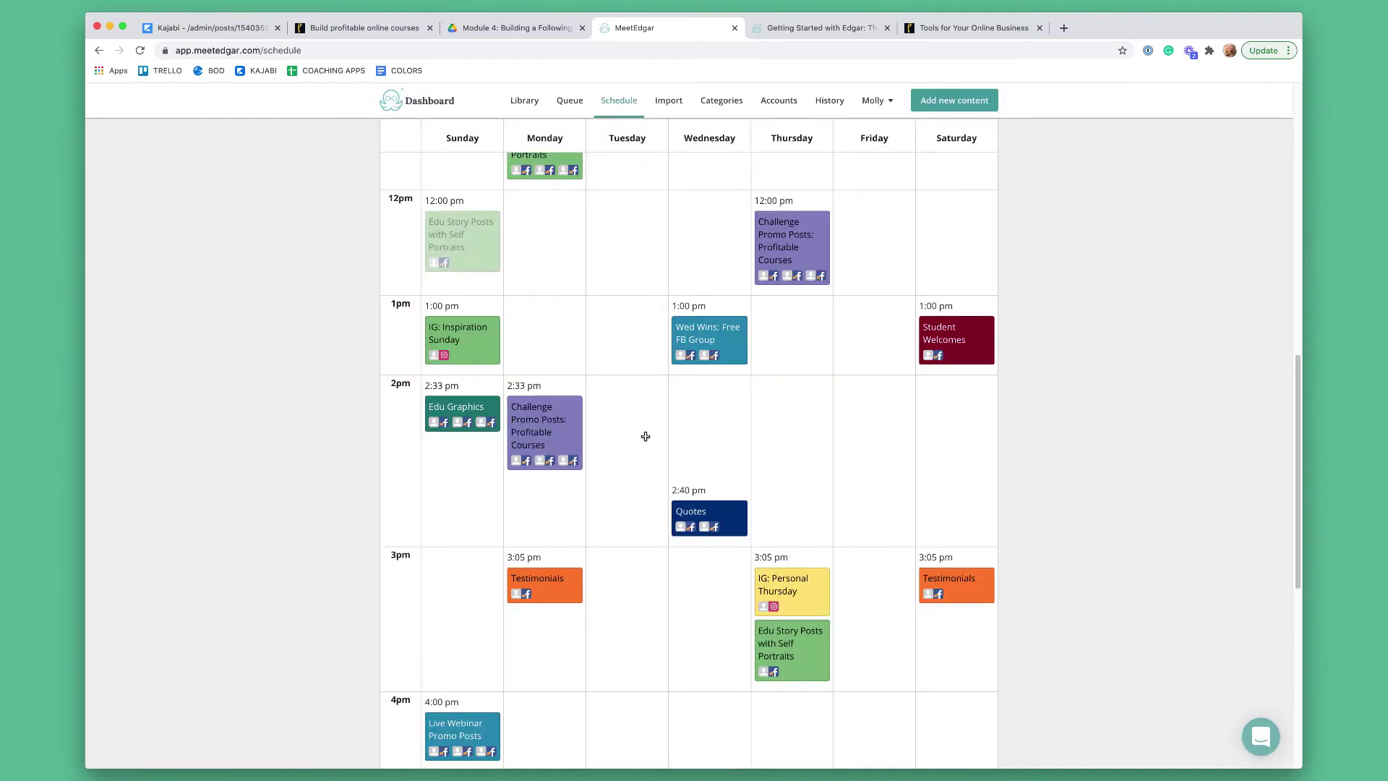
Delete the Sunday 12:00 pm Edu Story Posts with Self Portraits time slot from the recurring schedule.
scroll(470, 458, "up", 2)
scroll(453, 394, "up", 2)
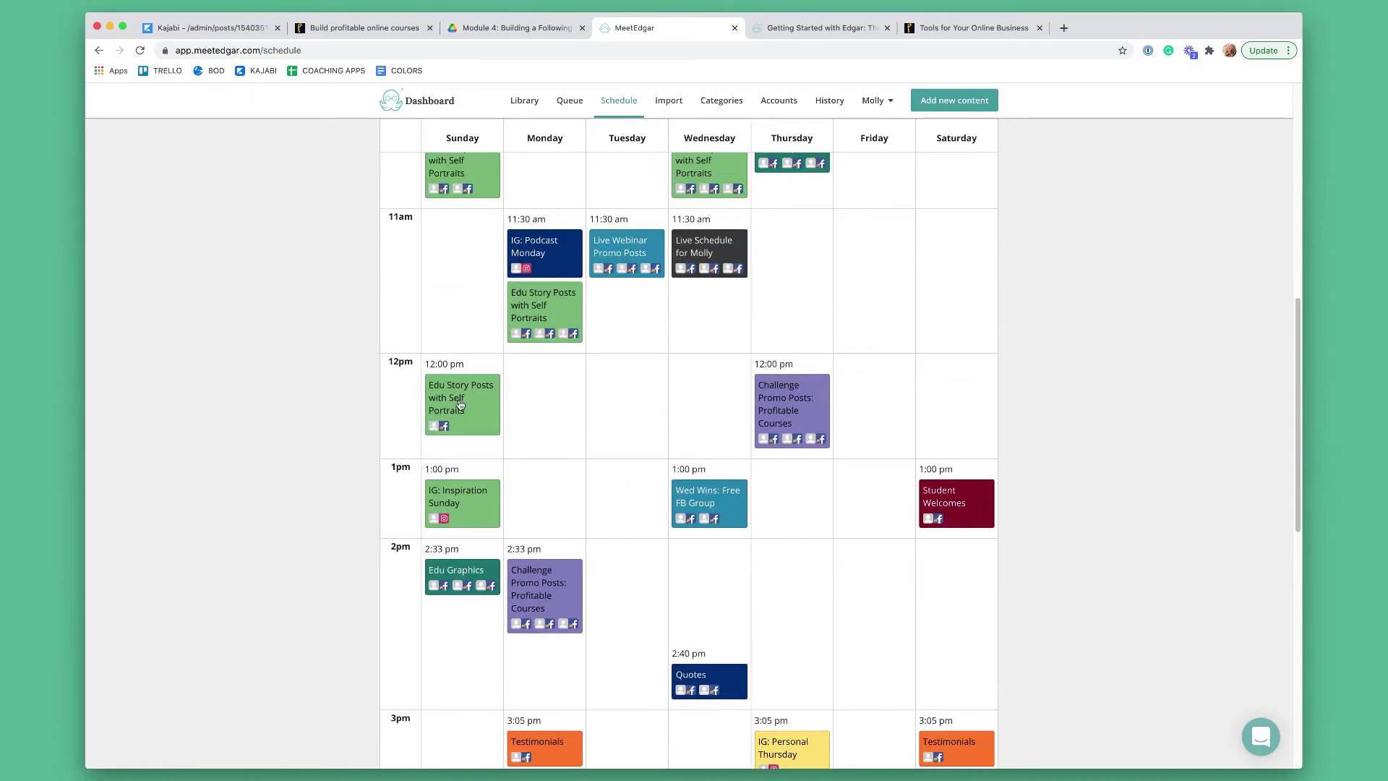
left_click(466, 419)
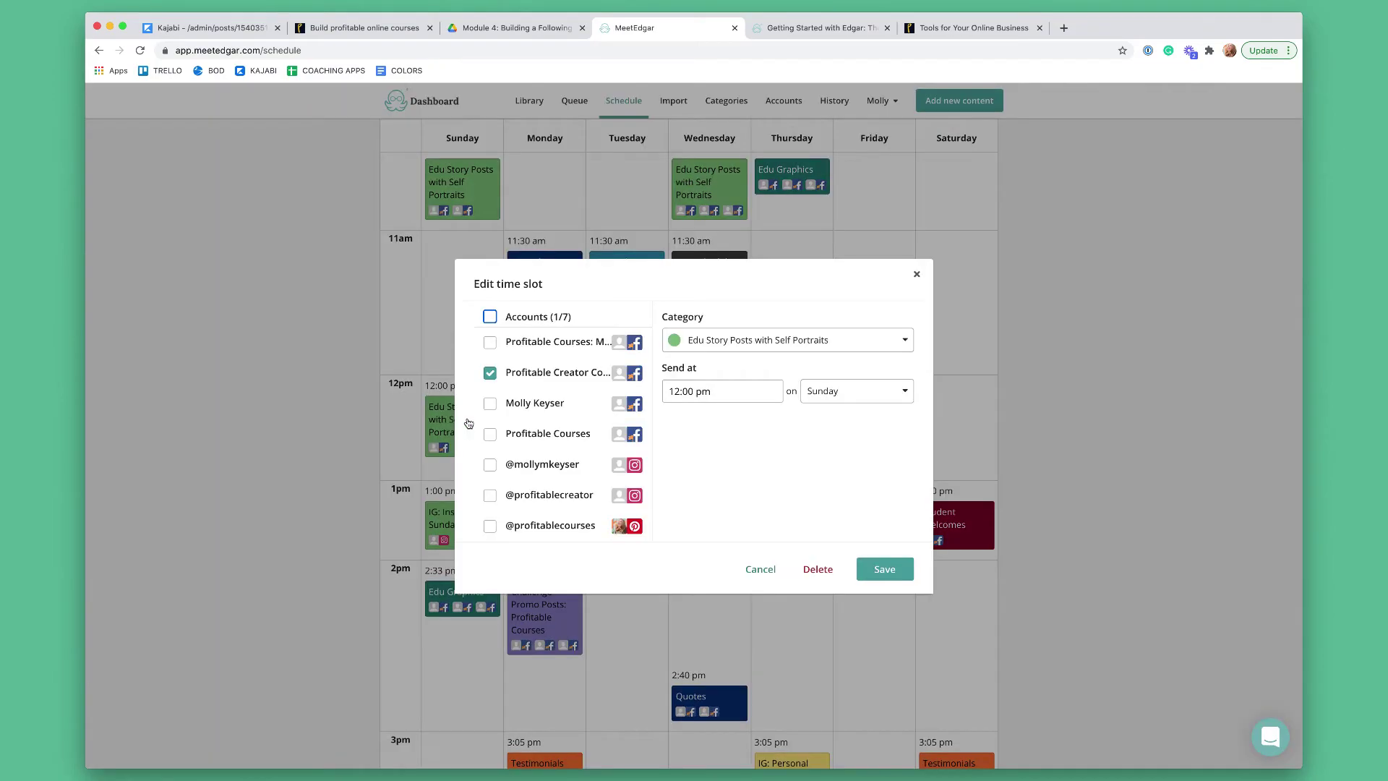
left_click(816, 568)
left_click(744, 481)
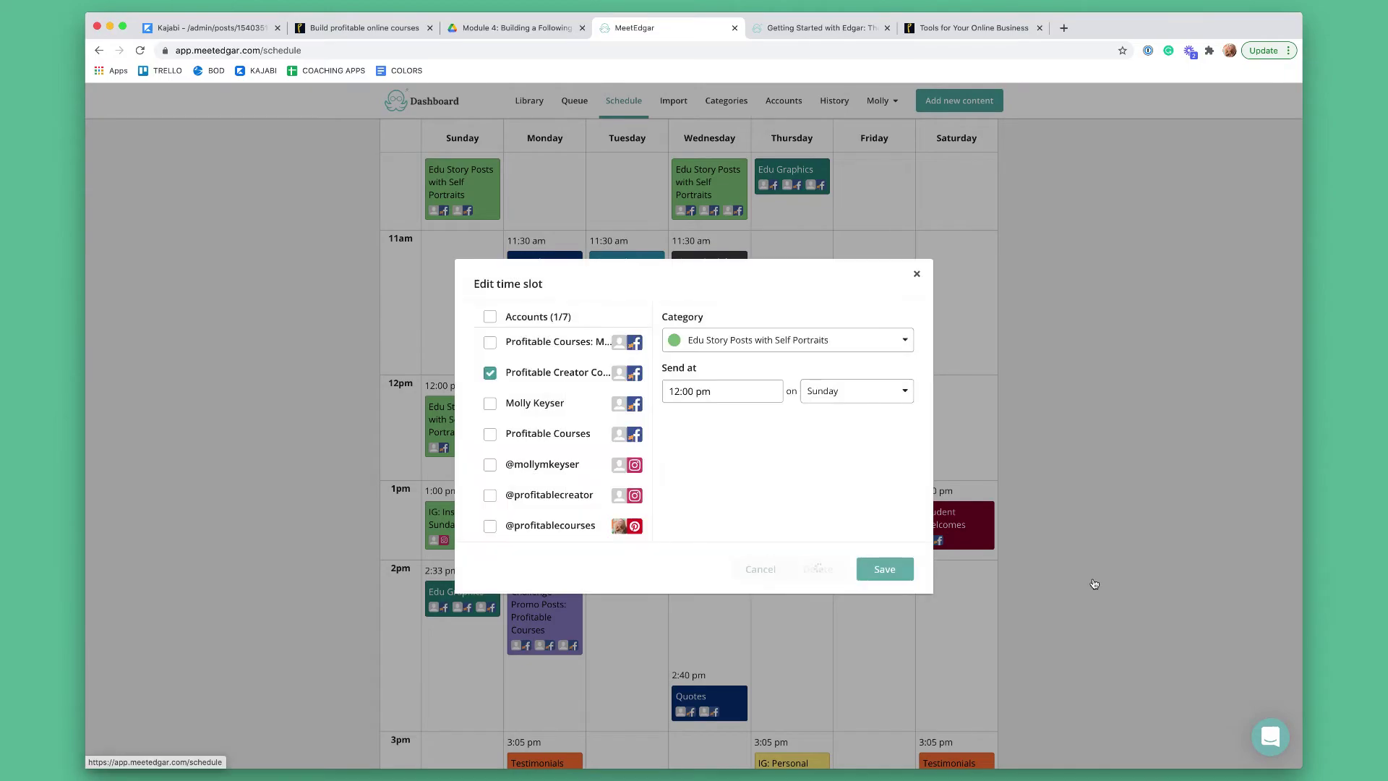
Recreate the Sunday 12:00 pm time slot with the Profitable Creator Facebook group and the Edu Story Posts with Self Portraits category.
scroll(1065, 590, "up", 10)
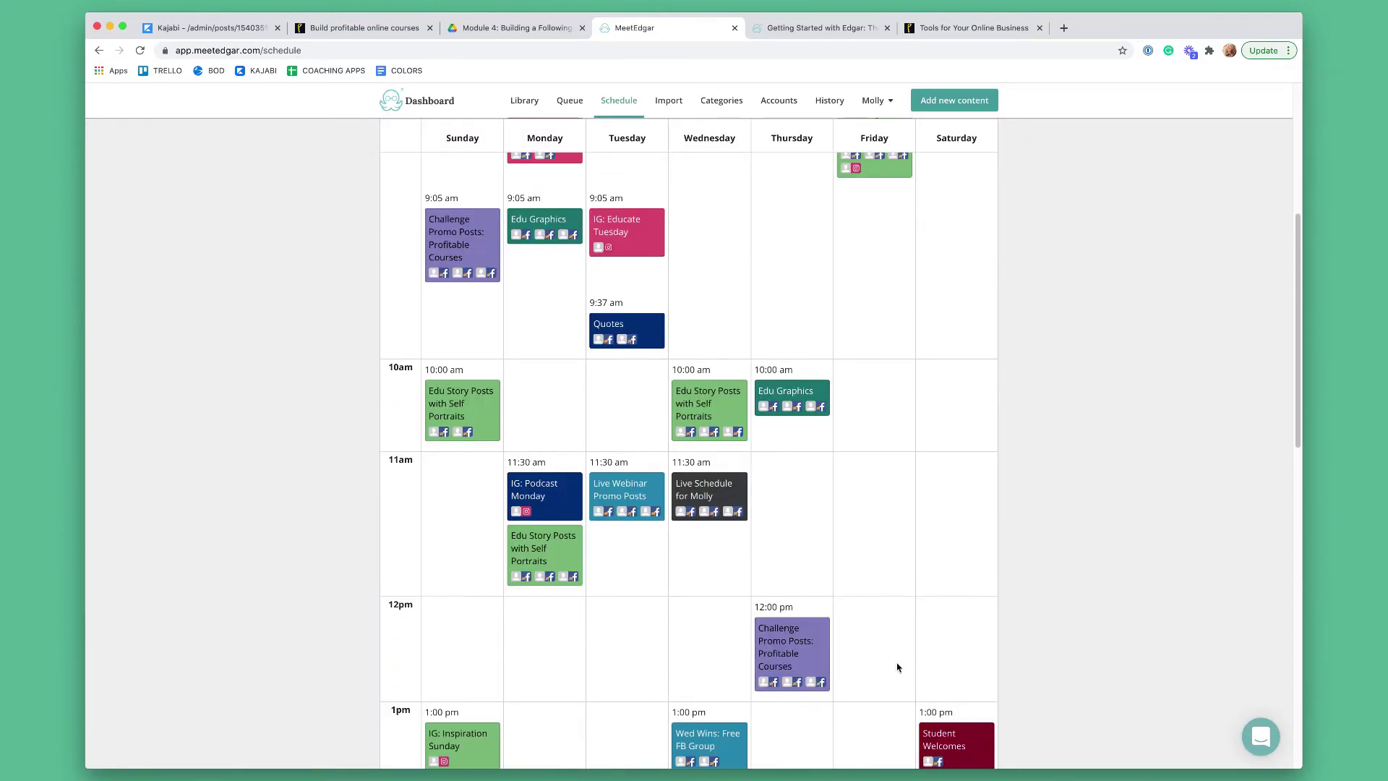
scroll(565, 529, "down", 10)
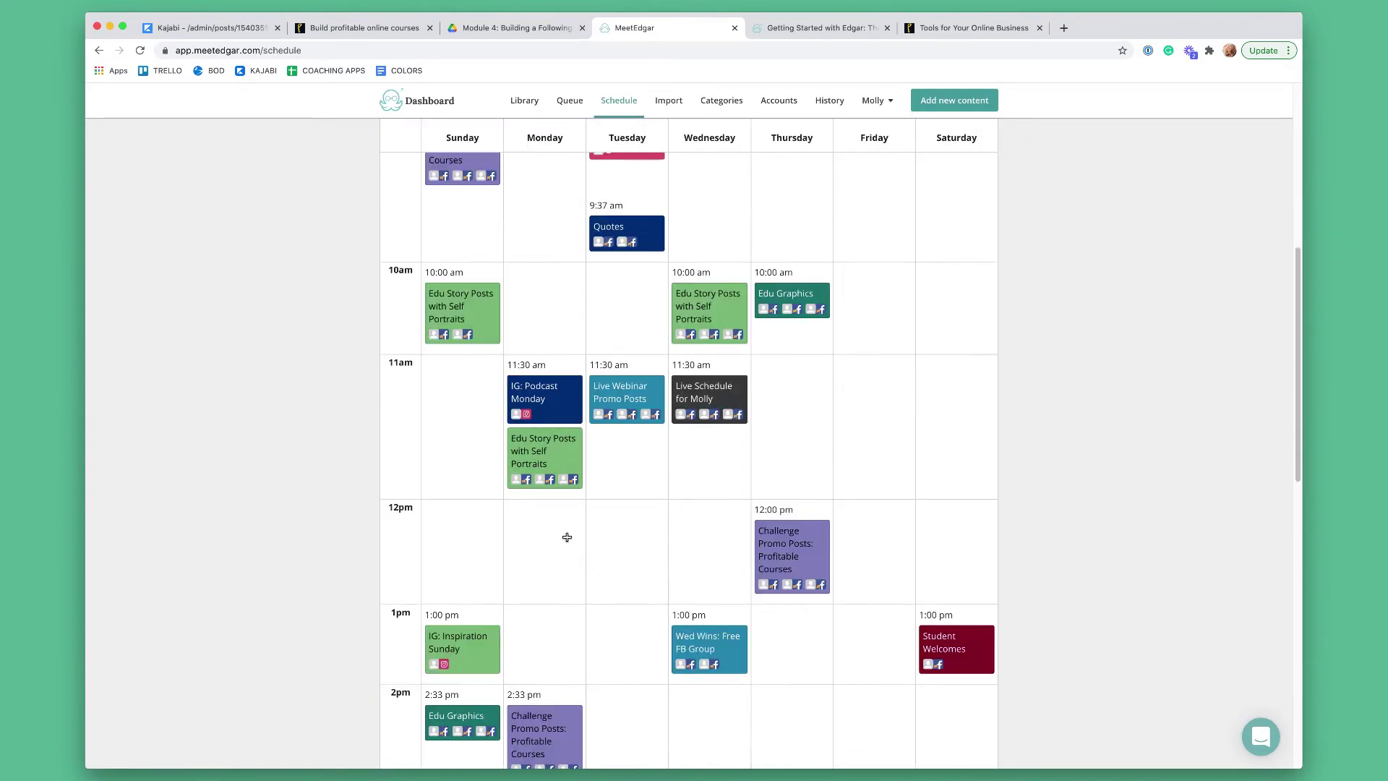
scroll(676, 607, "up", 10)
scroll(679, 609, "up", 2)
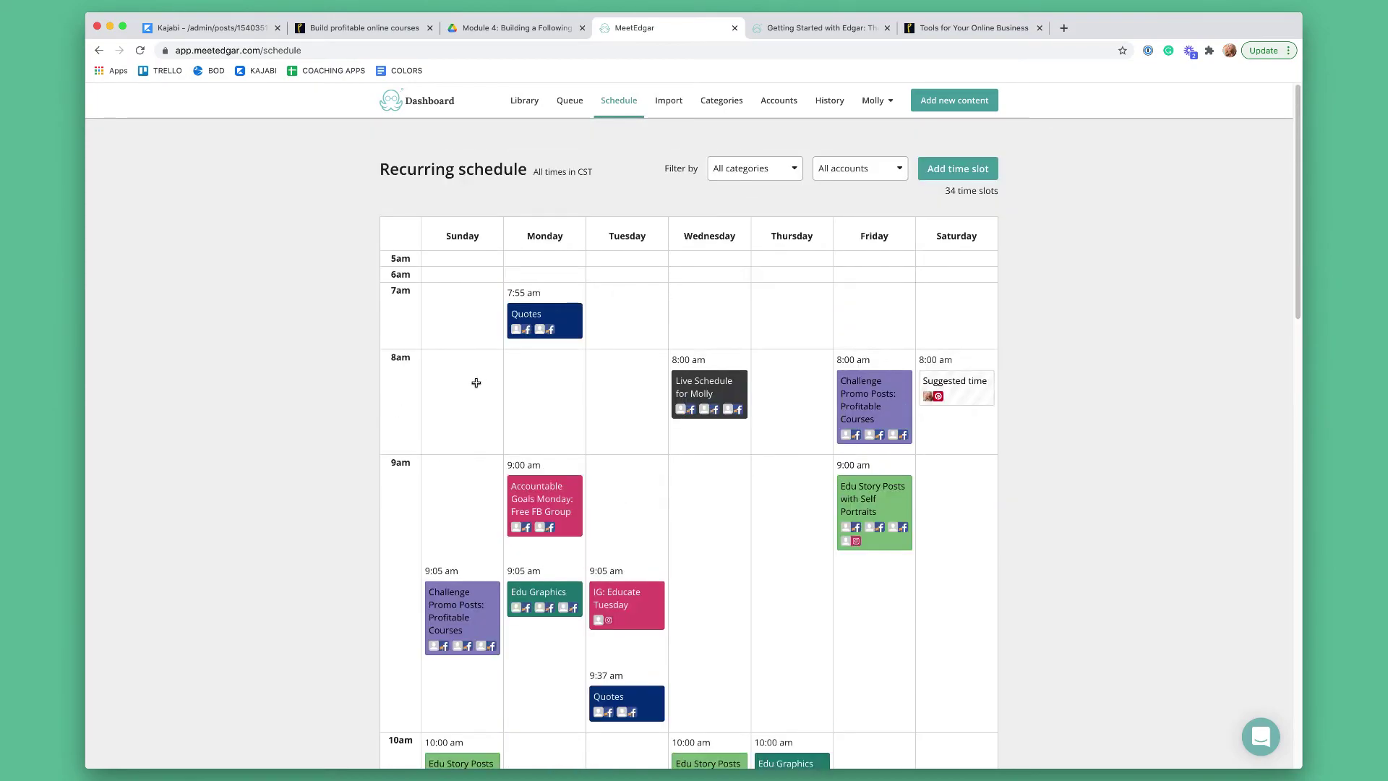
scroll(473, 390, "down", 6)
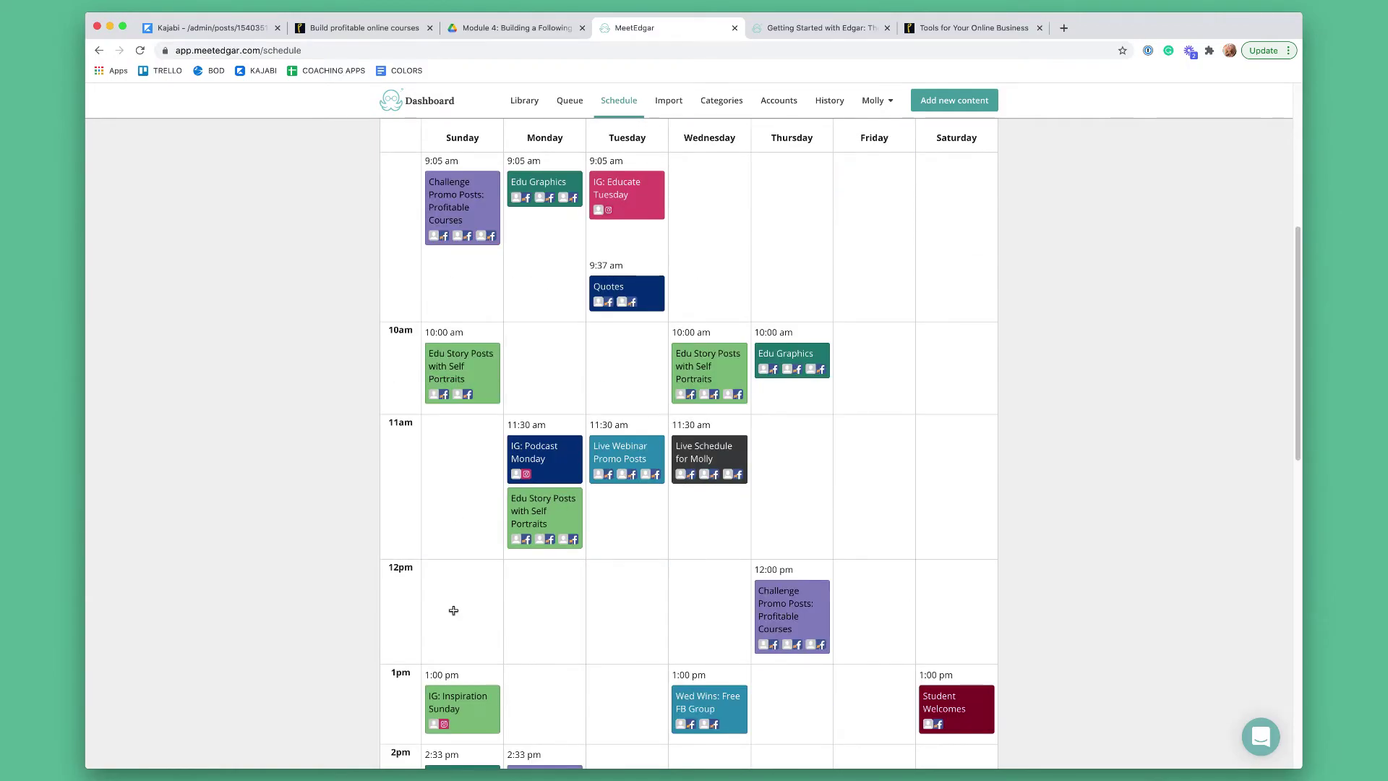
left_click(454, 610)
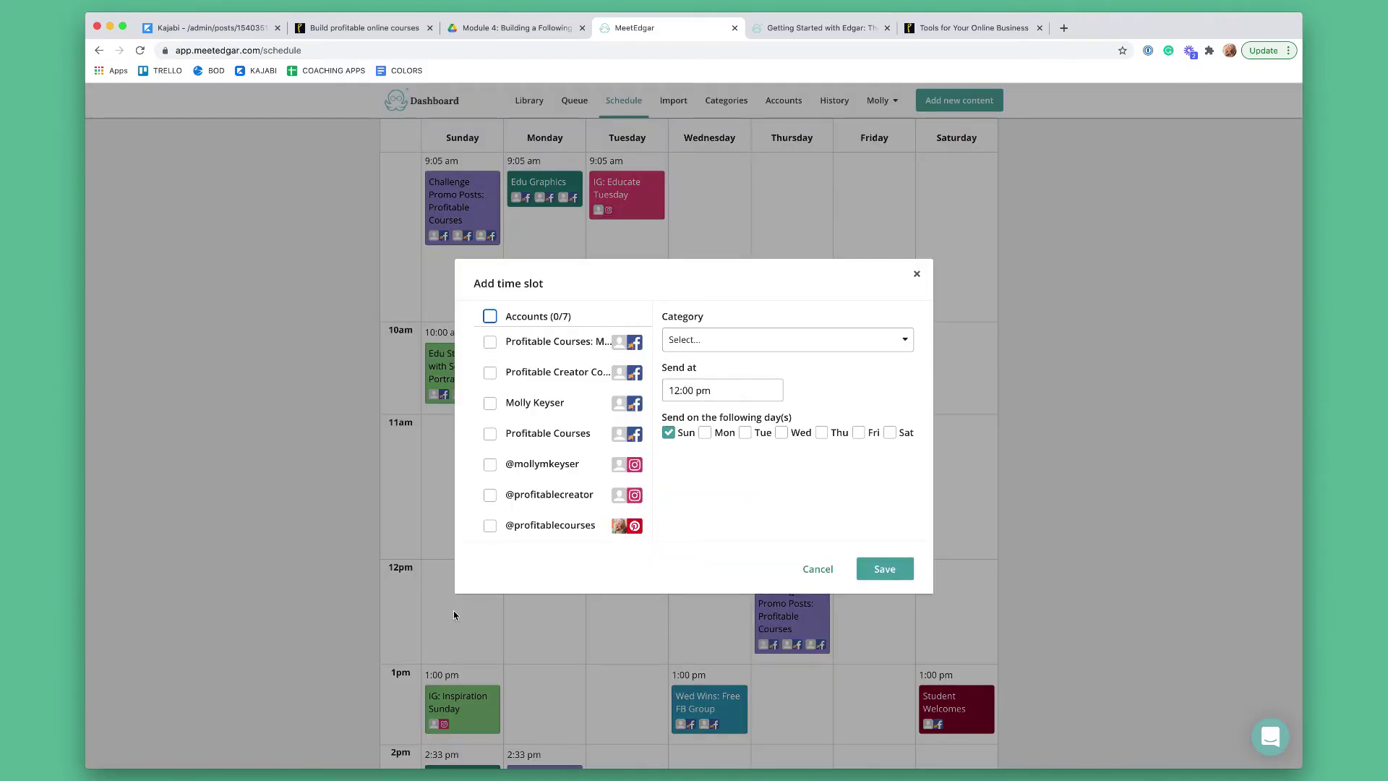
left_click(535, 371)
left_click(725, 339)
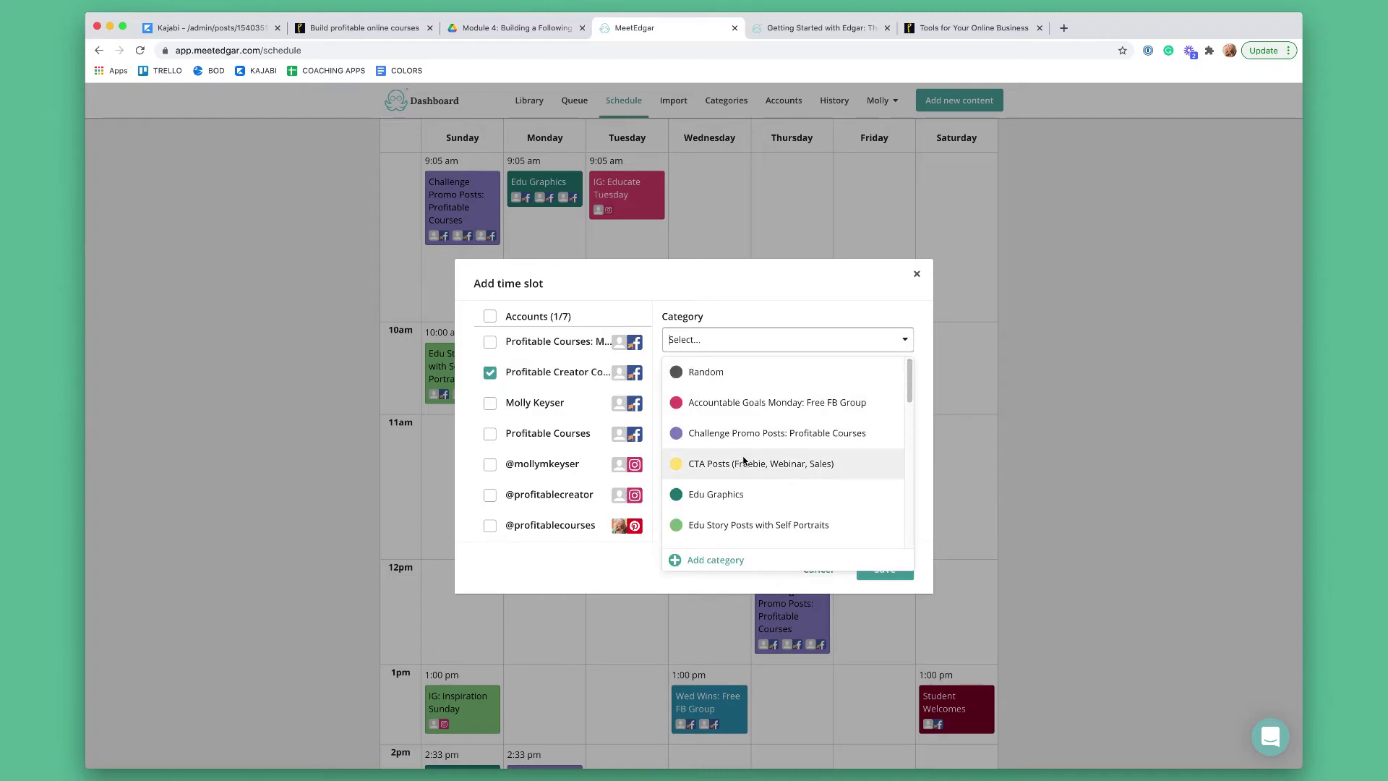
left_click(741, 524)
left_click(885, 569)
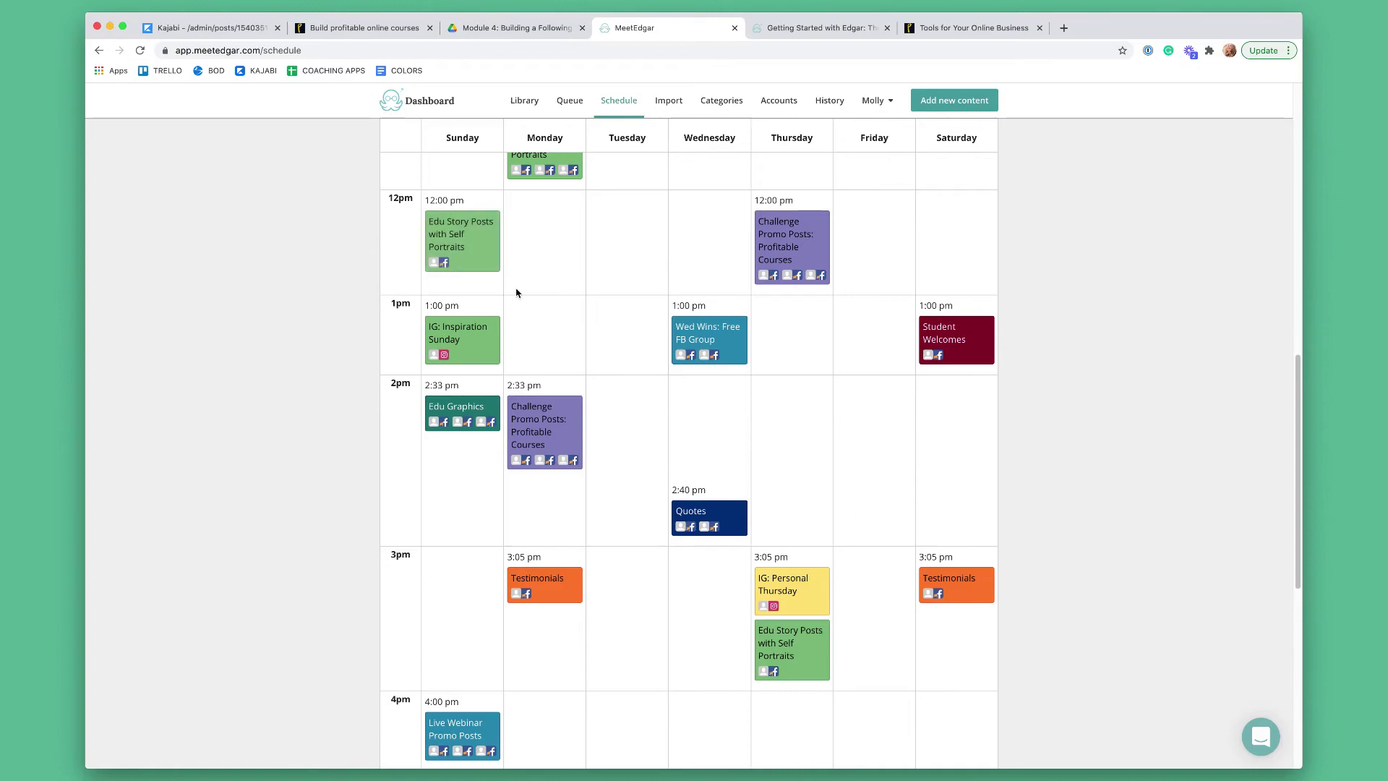
Remove the recreated Sunday 12:00 pm Edu Story Posts with Self Portraits time slot, confirming the deletion.
left_click(477, 237)
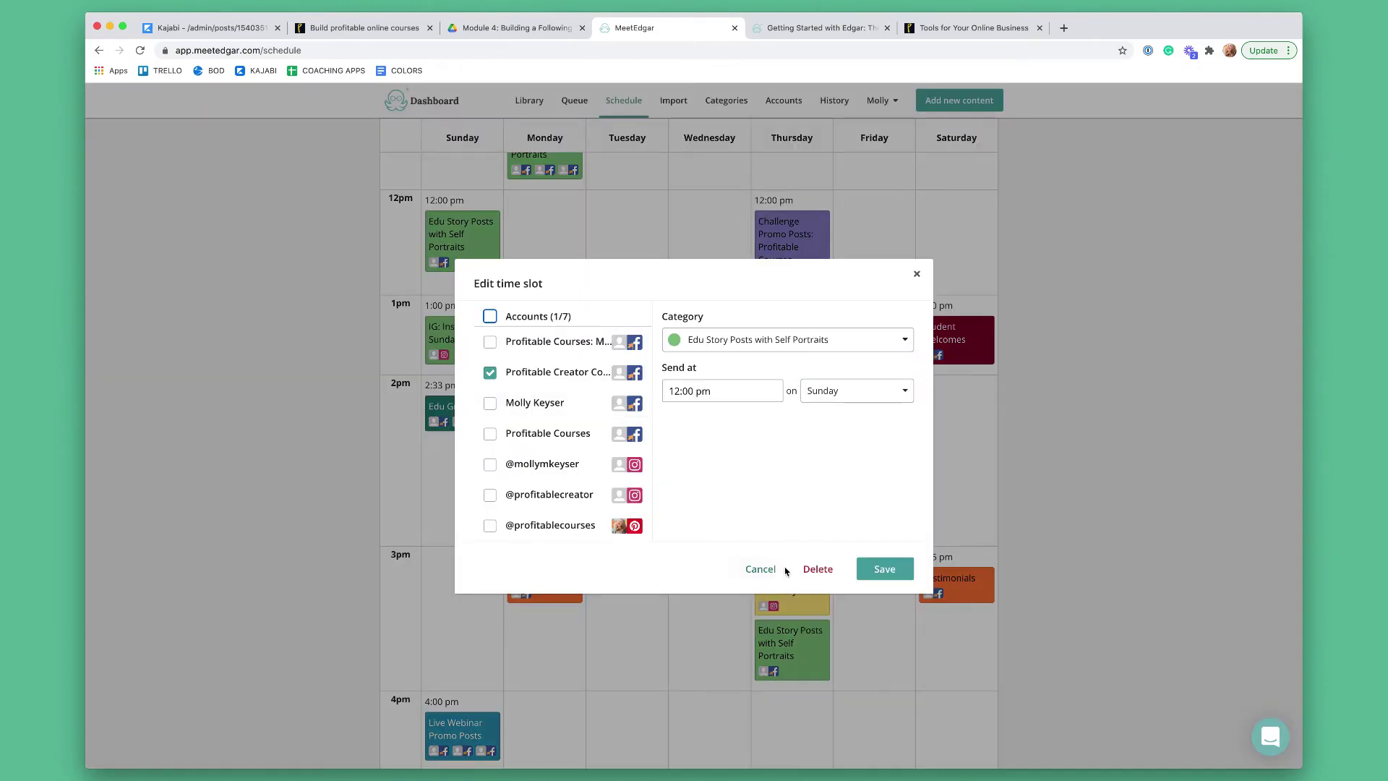
left_click(815, 568)
left_click(733, 483)
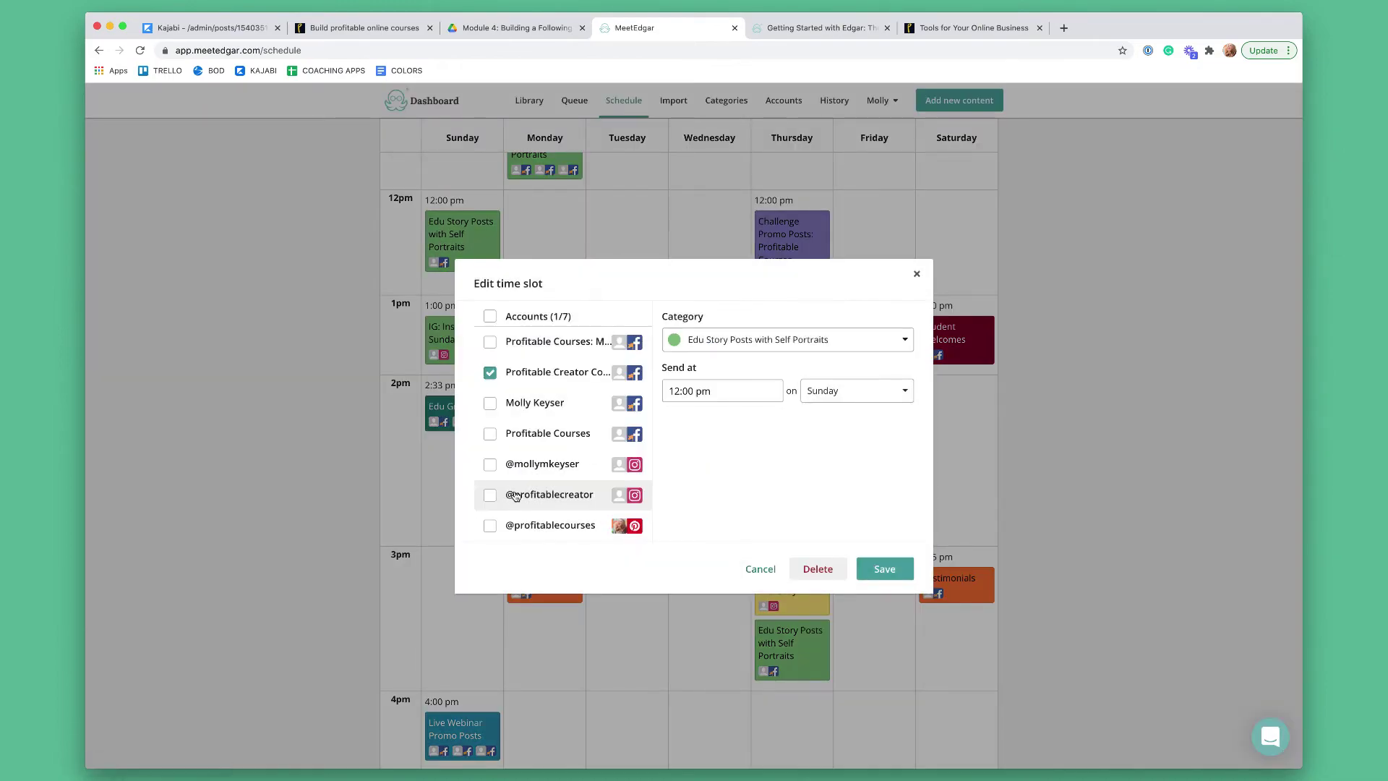
scroll(537, 454, "up", 10)
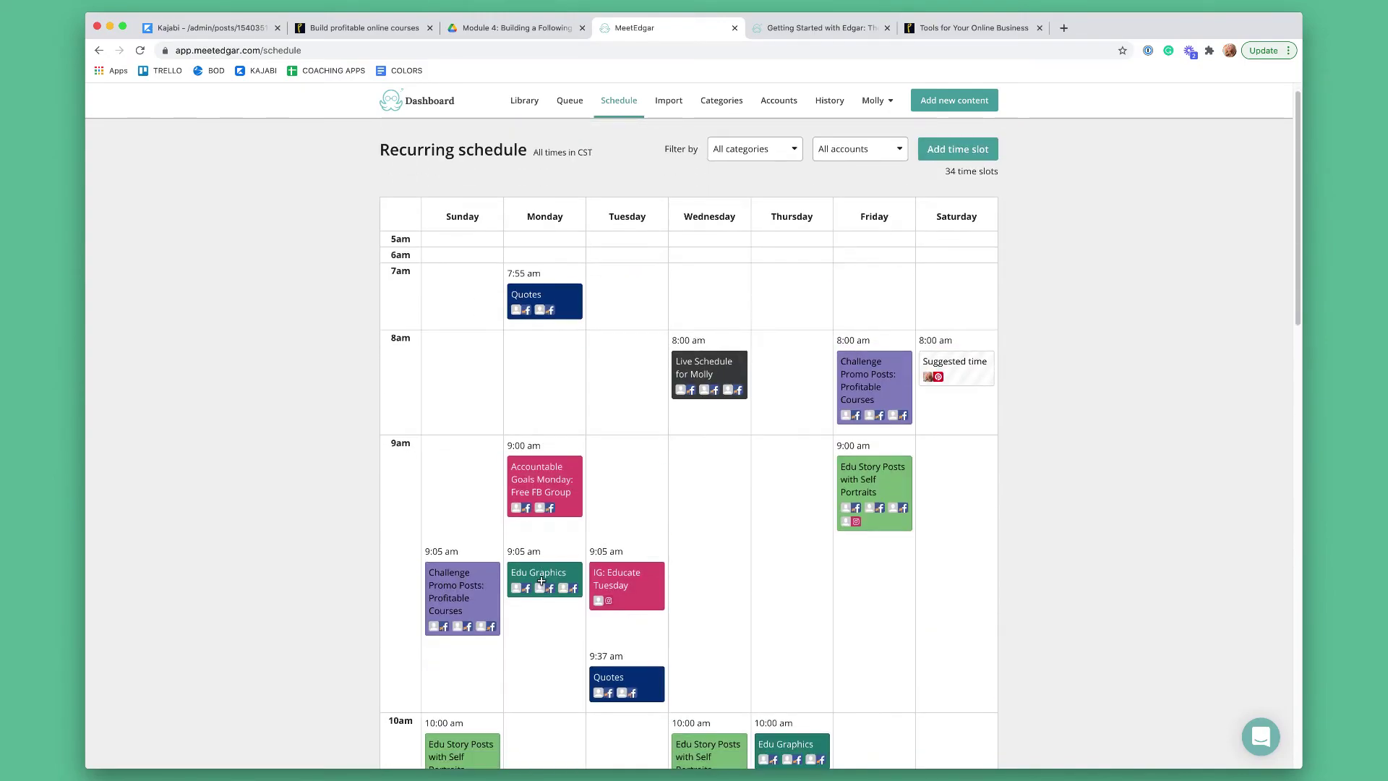
scroll(539, 579, "down", 3)
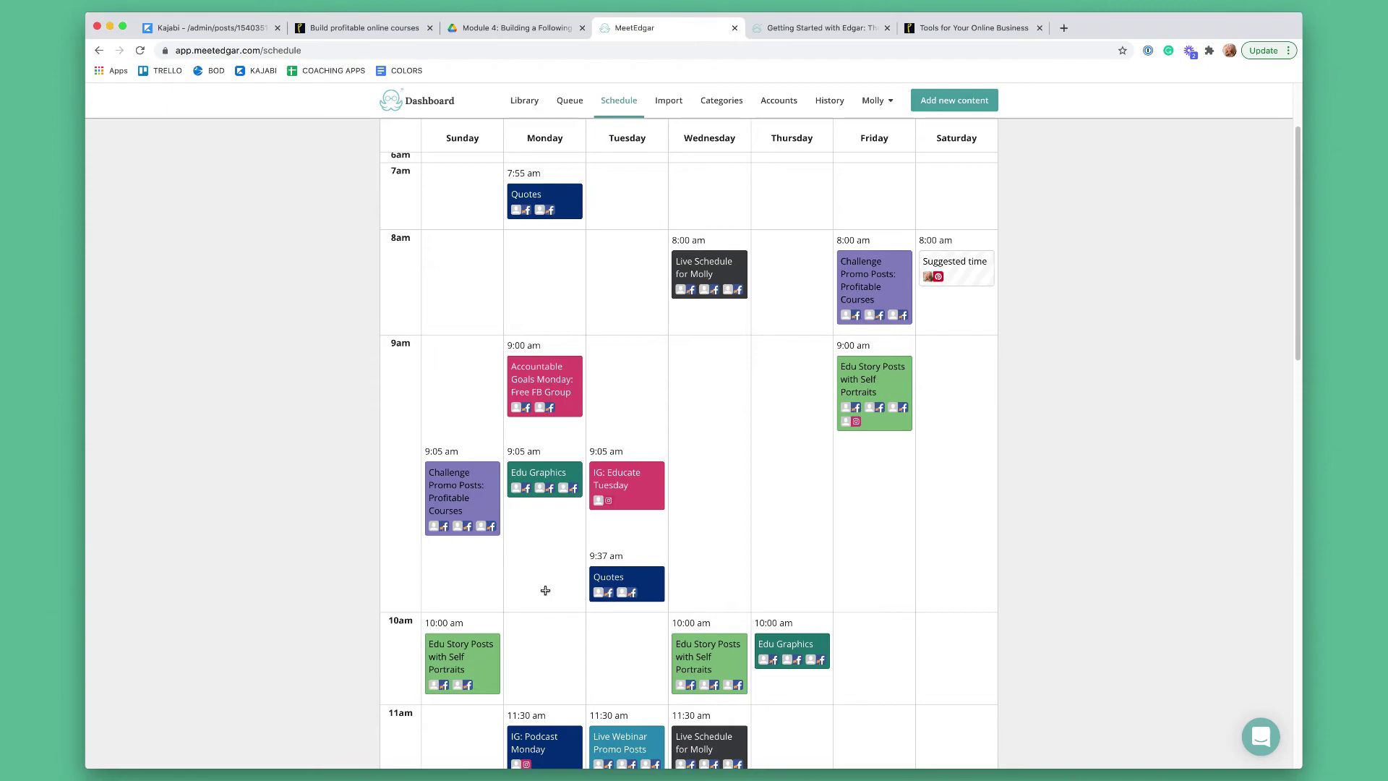
scroll(541, 582, "down", 1)
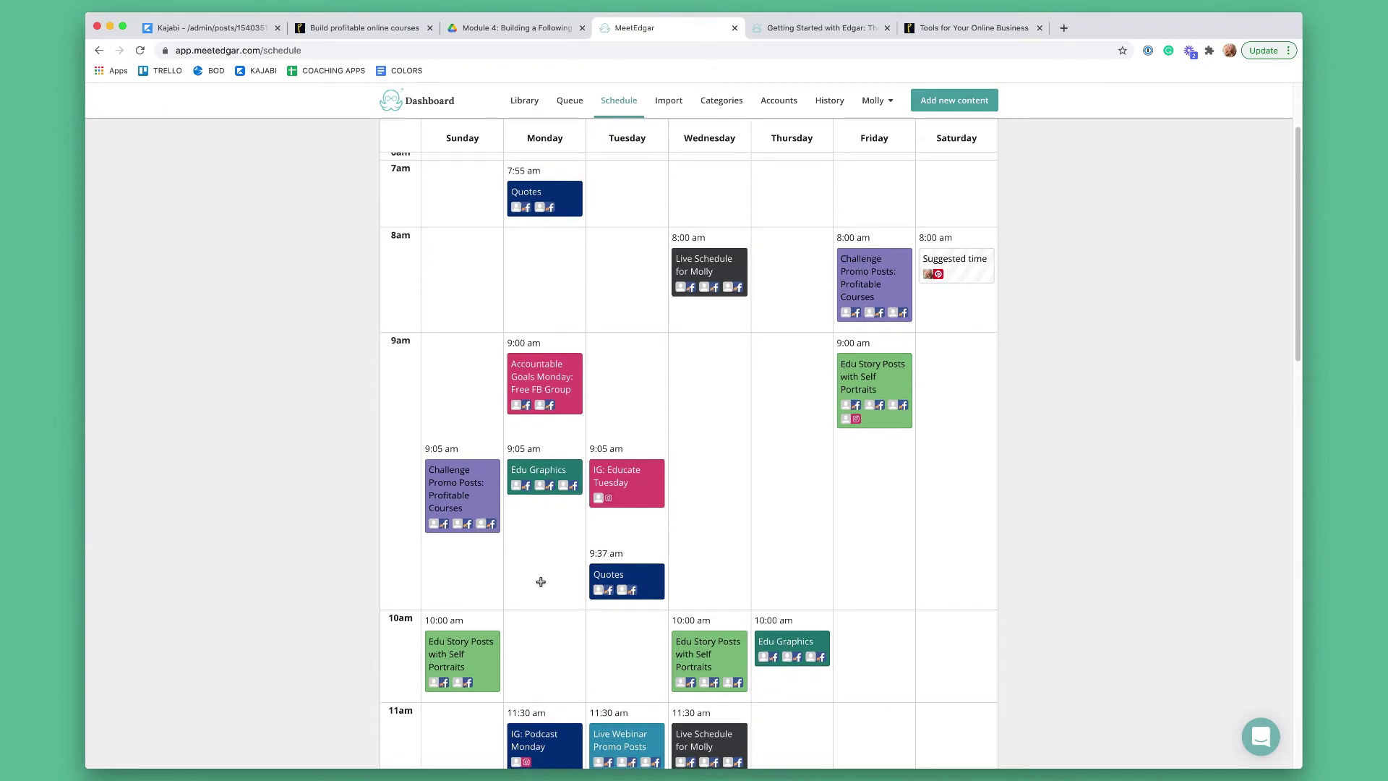
scroll(542, 658, "down", 1)
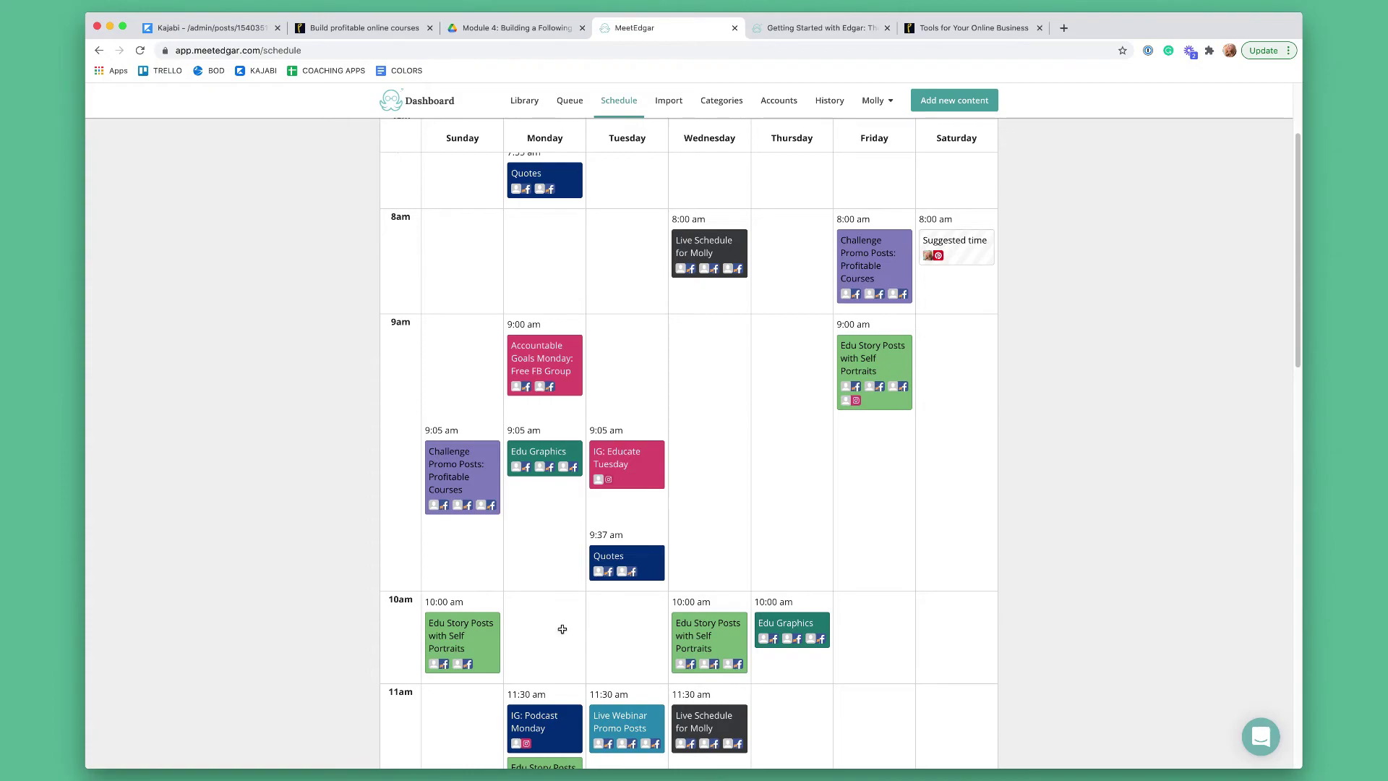
Examine the recurring schedule's time slots across the week, from the early morning to the afternoon hours.
scroll(521, 653, "down", 3)
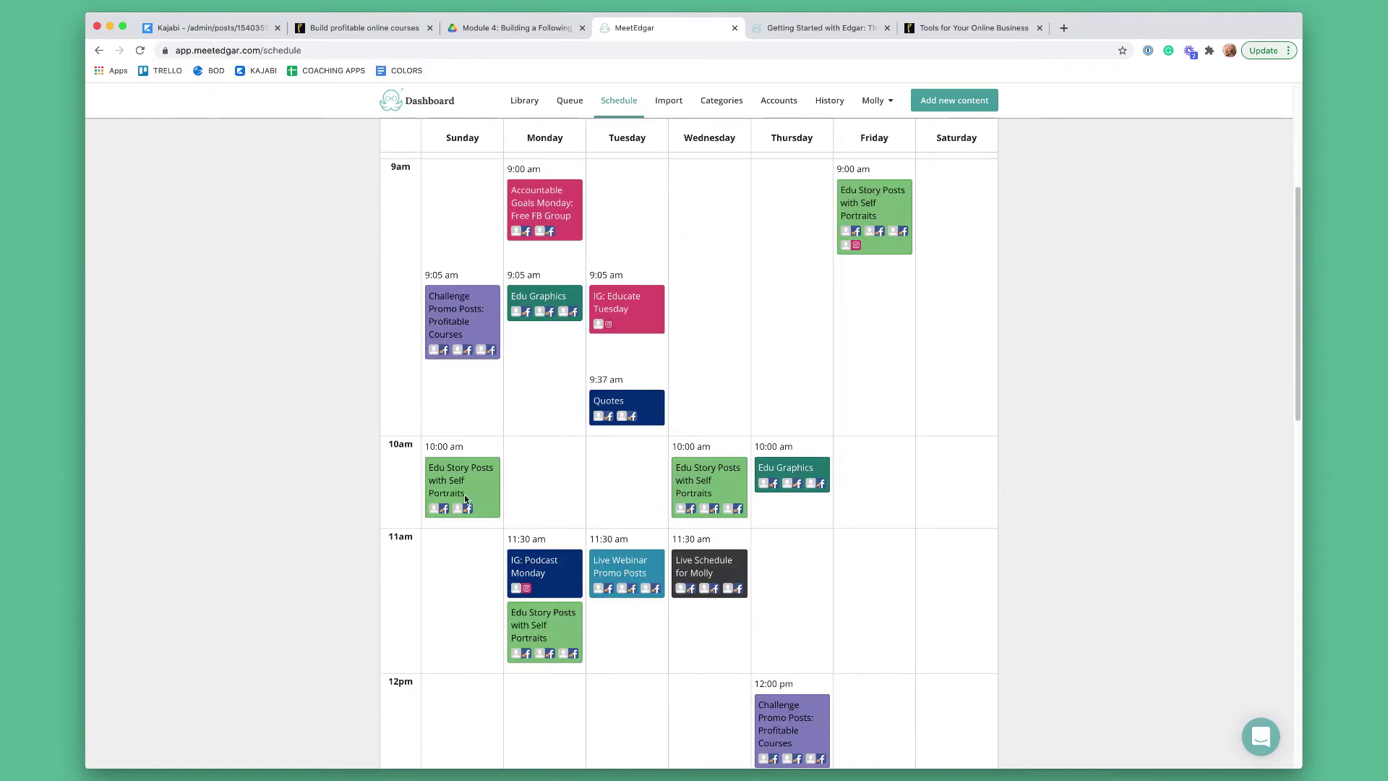
scroll(648, 462, "up", 1)
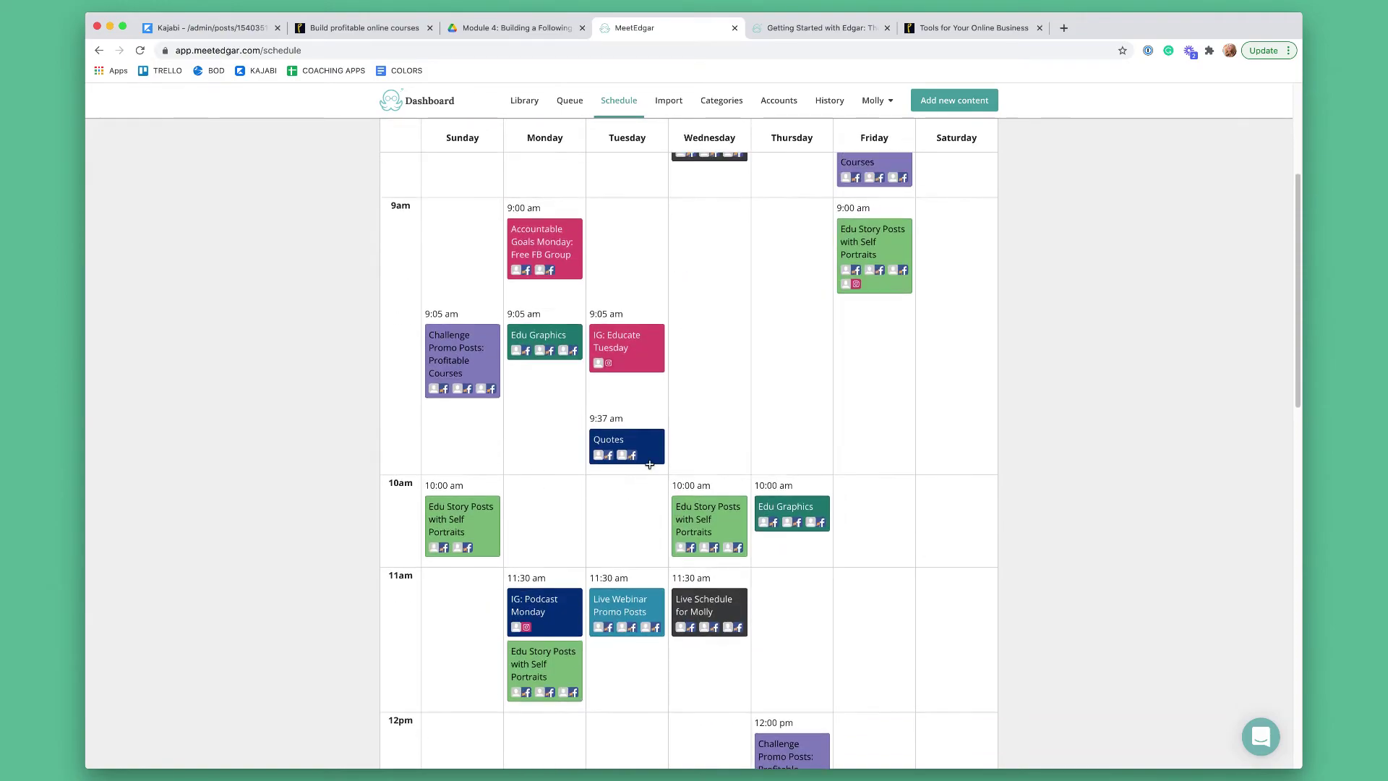
scroll(723, 391, "up", 2)
scroll(781, 440, "down", 10)
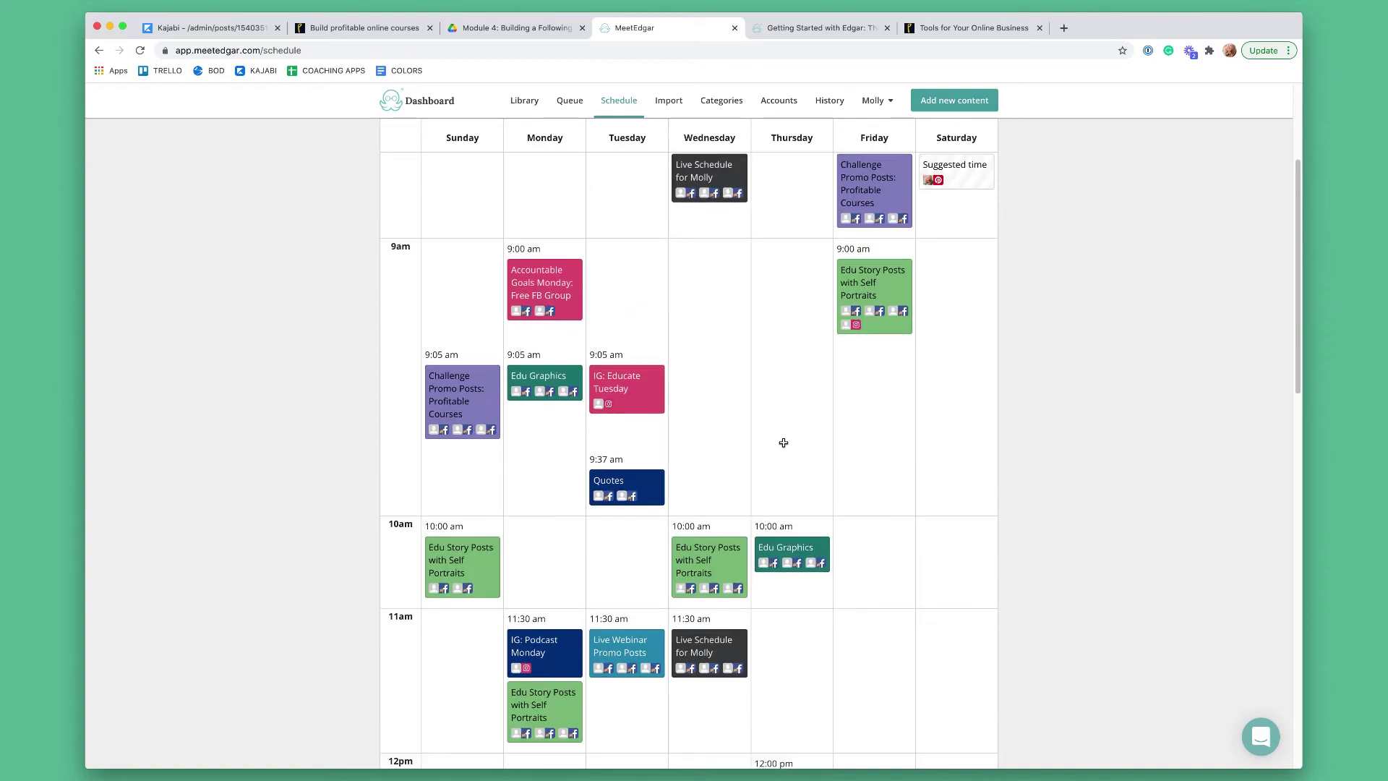
scroll(807, 591, "up", 7)
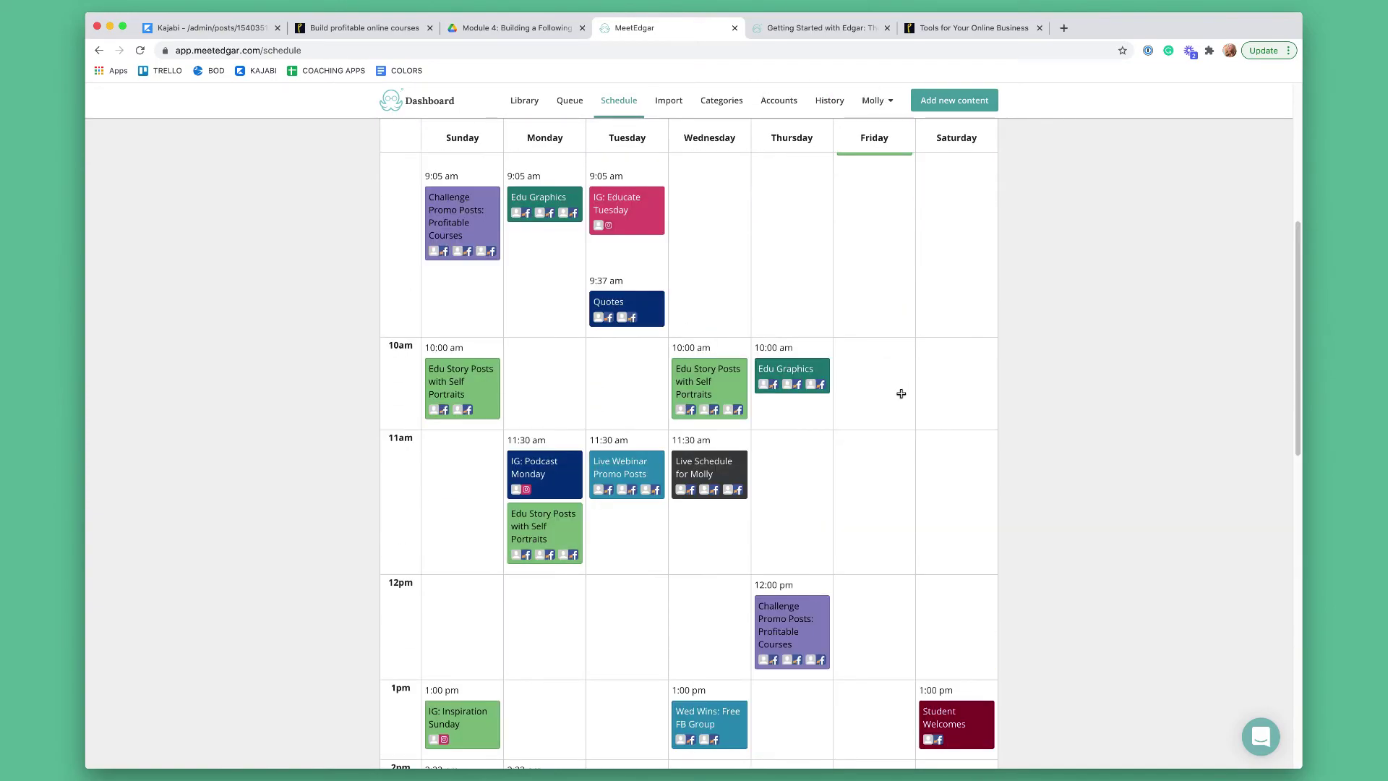
scroll(896, 405, "down", 3)
scroll(923, 486, "up", 5)
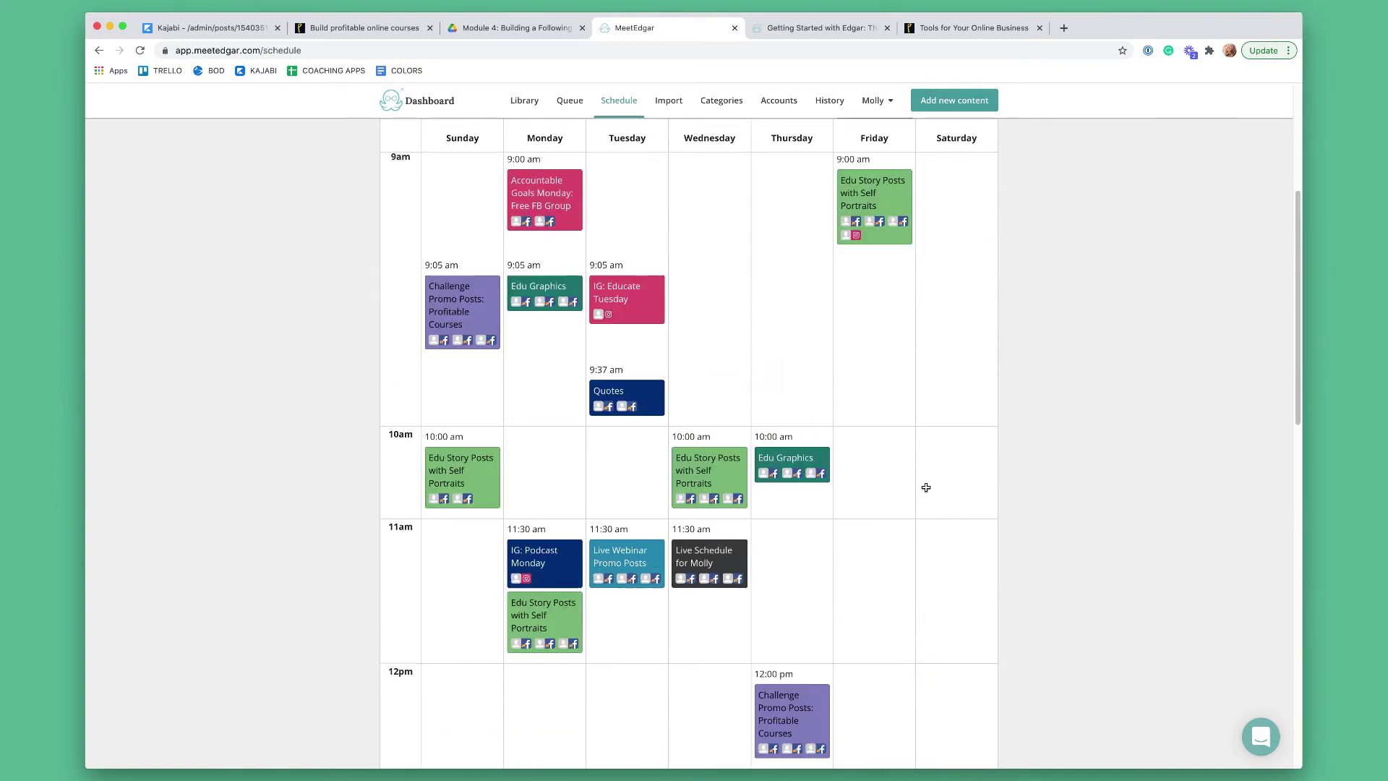
scroll(966, 546, "down", 15)
scroll(968, 549, "up", 10)
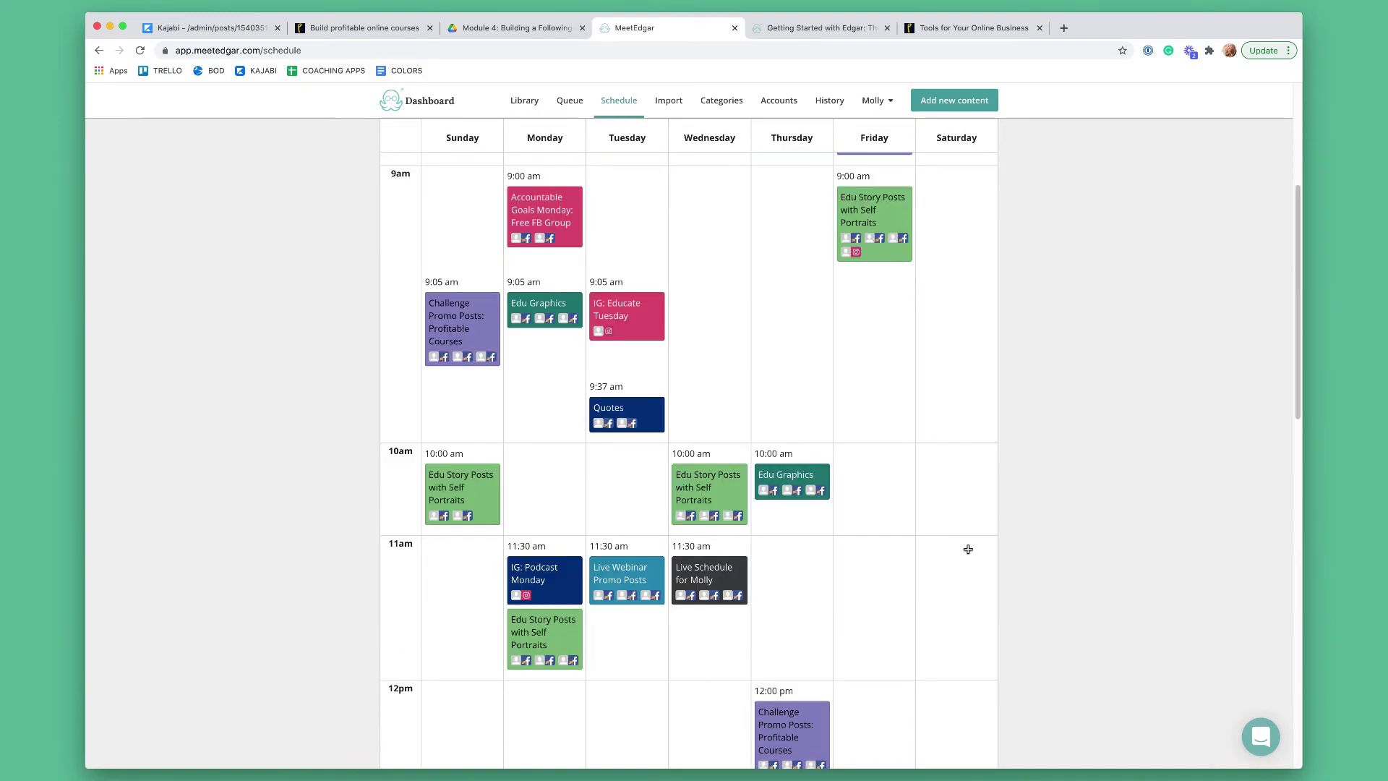
scroll(968, 549, "up", 5)
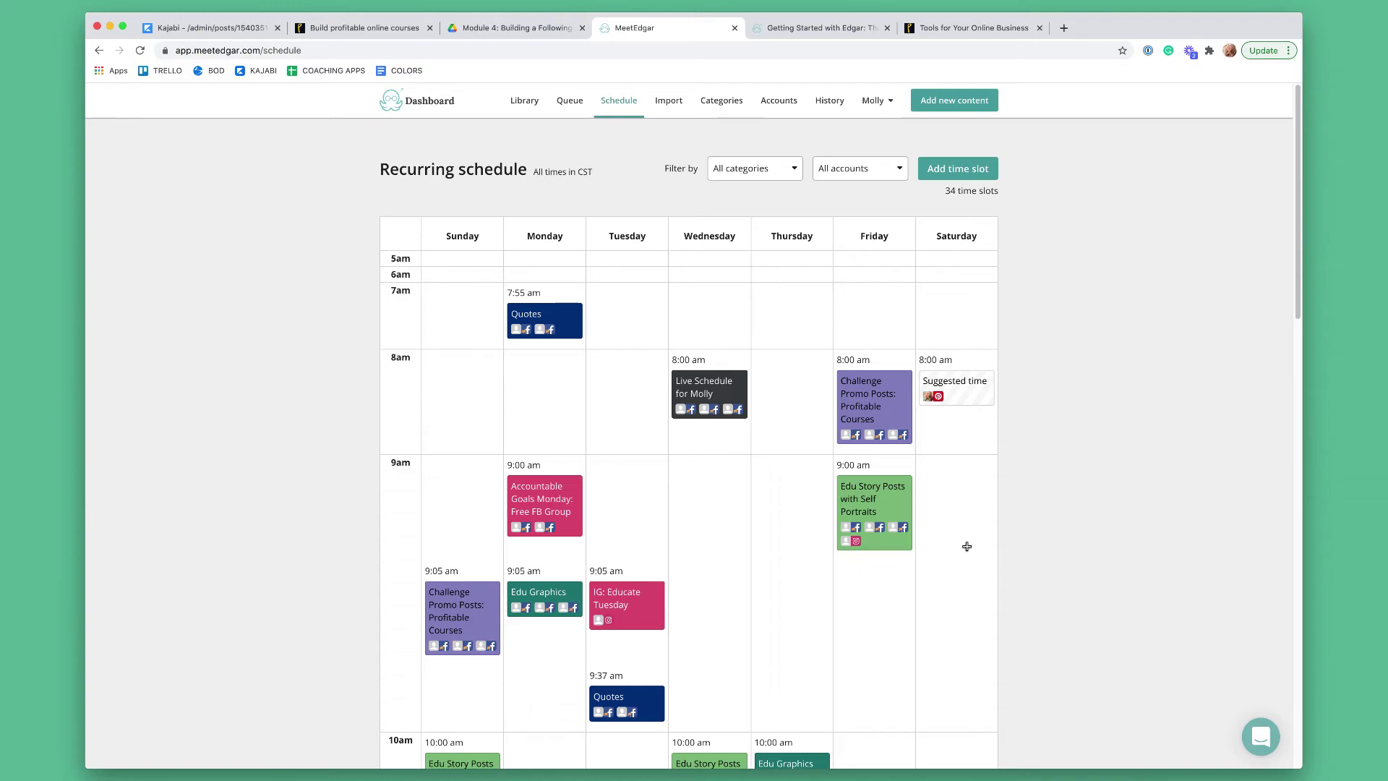
Revisit the Accounts and Categories pages and the composer for new content.
left_click(786, 103)
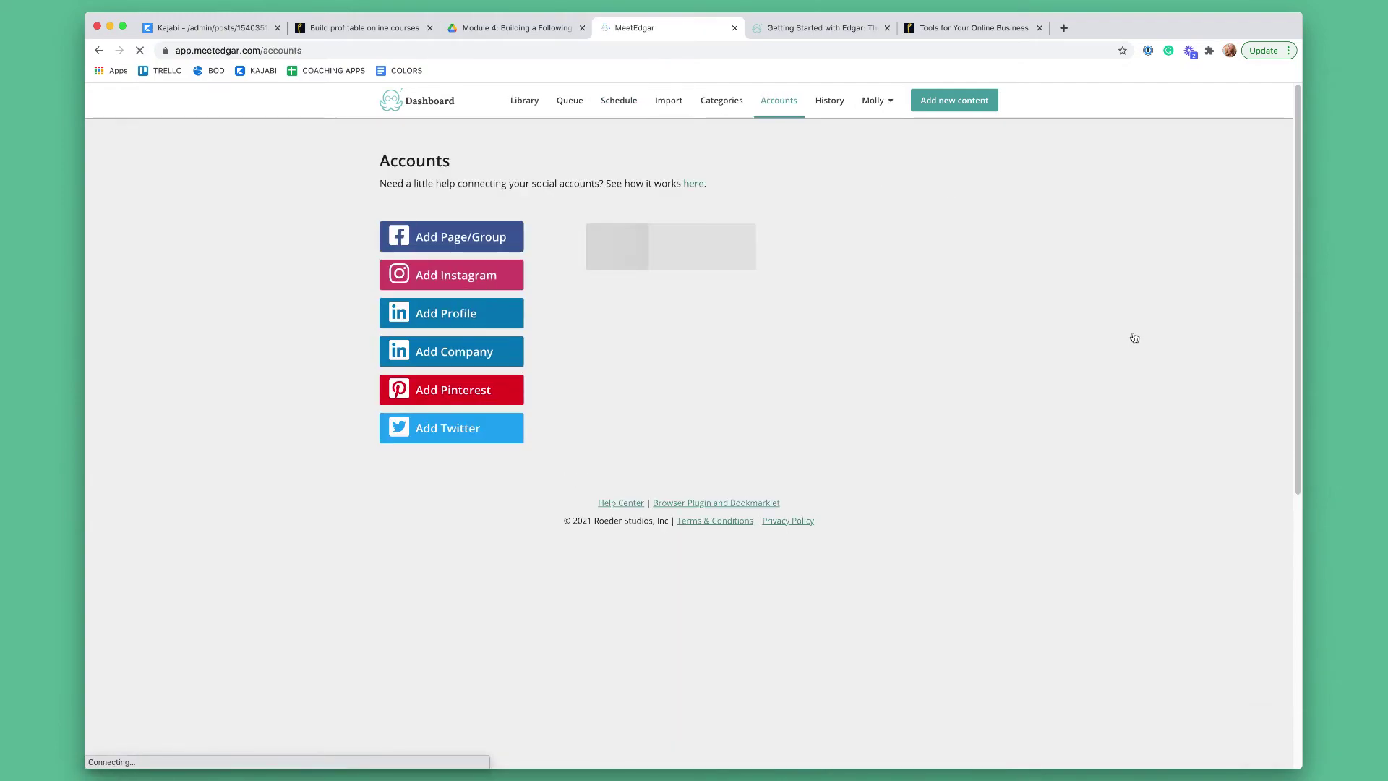
left_click(719, 103)
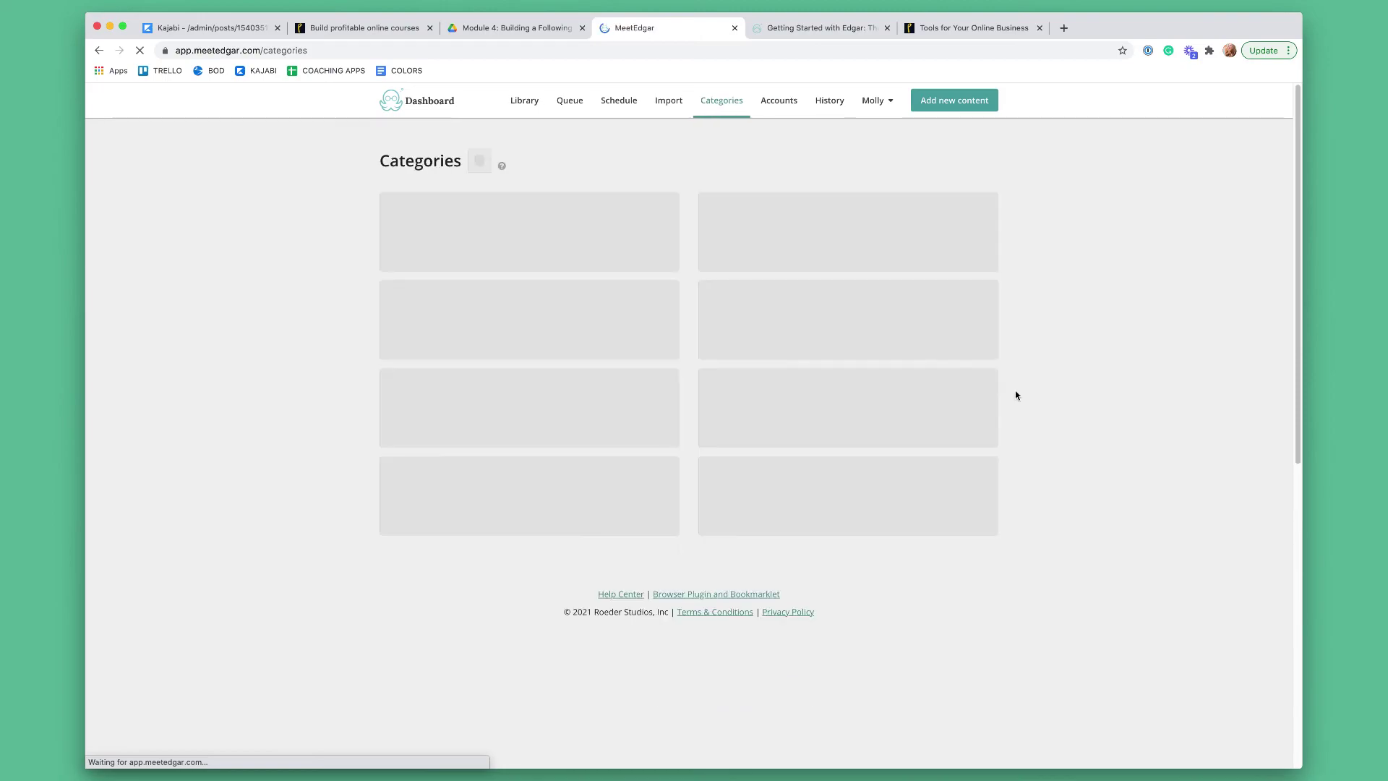
left_click(976, 105)
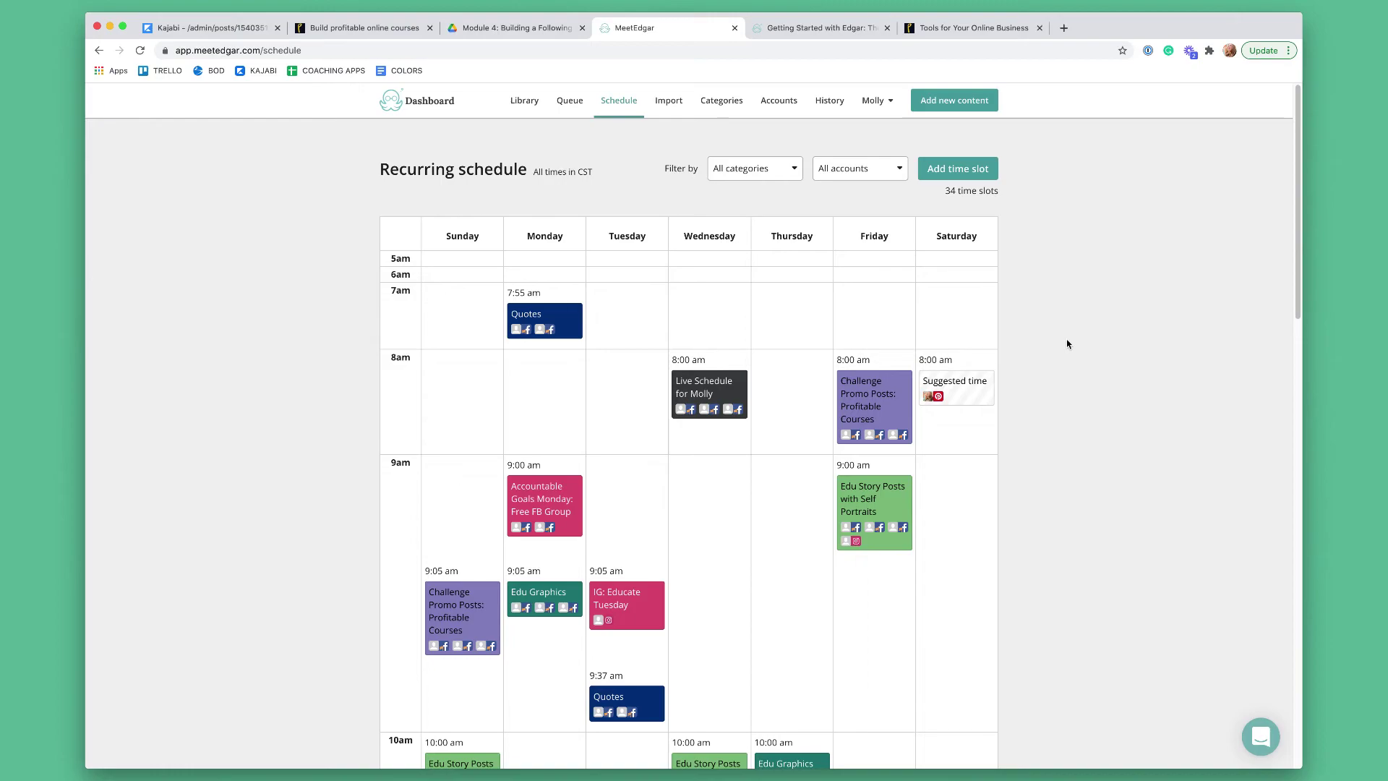
View the settings of the Monday 7:55 am Quotes time slot and close them without saving.
left_click(569, 335)
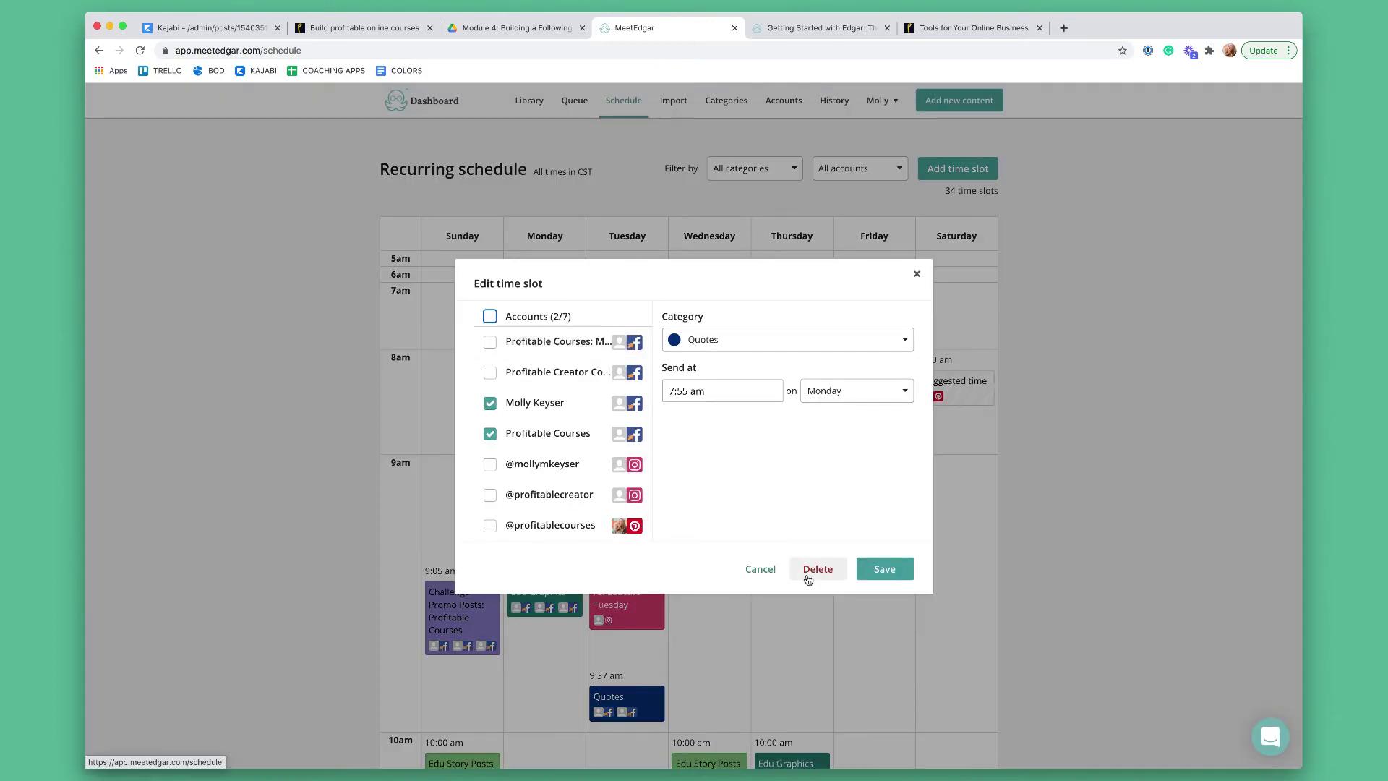
left_click(1072, 356)
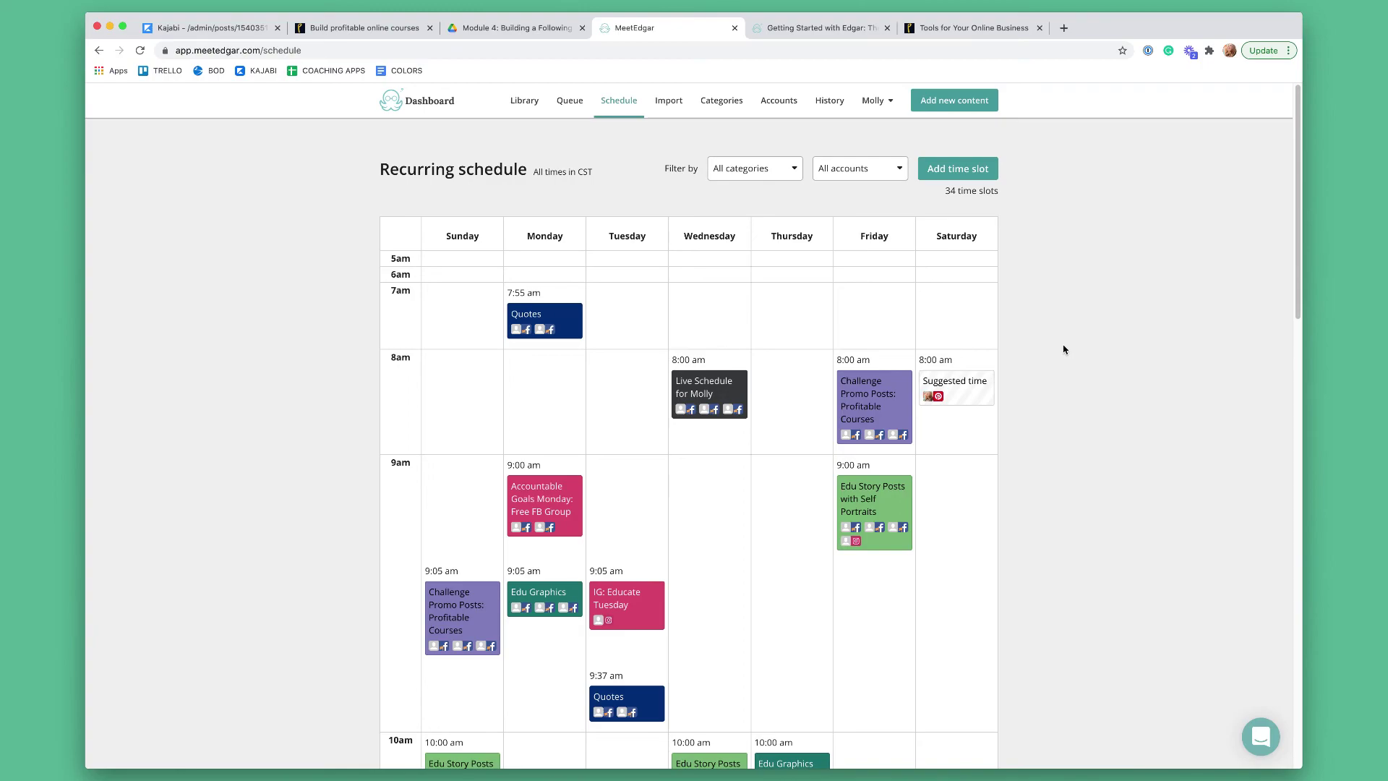
Open the MeetEdgar Help Center and close the old Getting Started with Edgar and Tools for Your Online Business browser tabs.
left_click(876, 107)
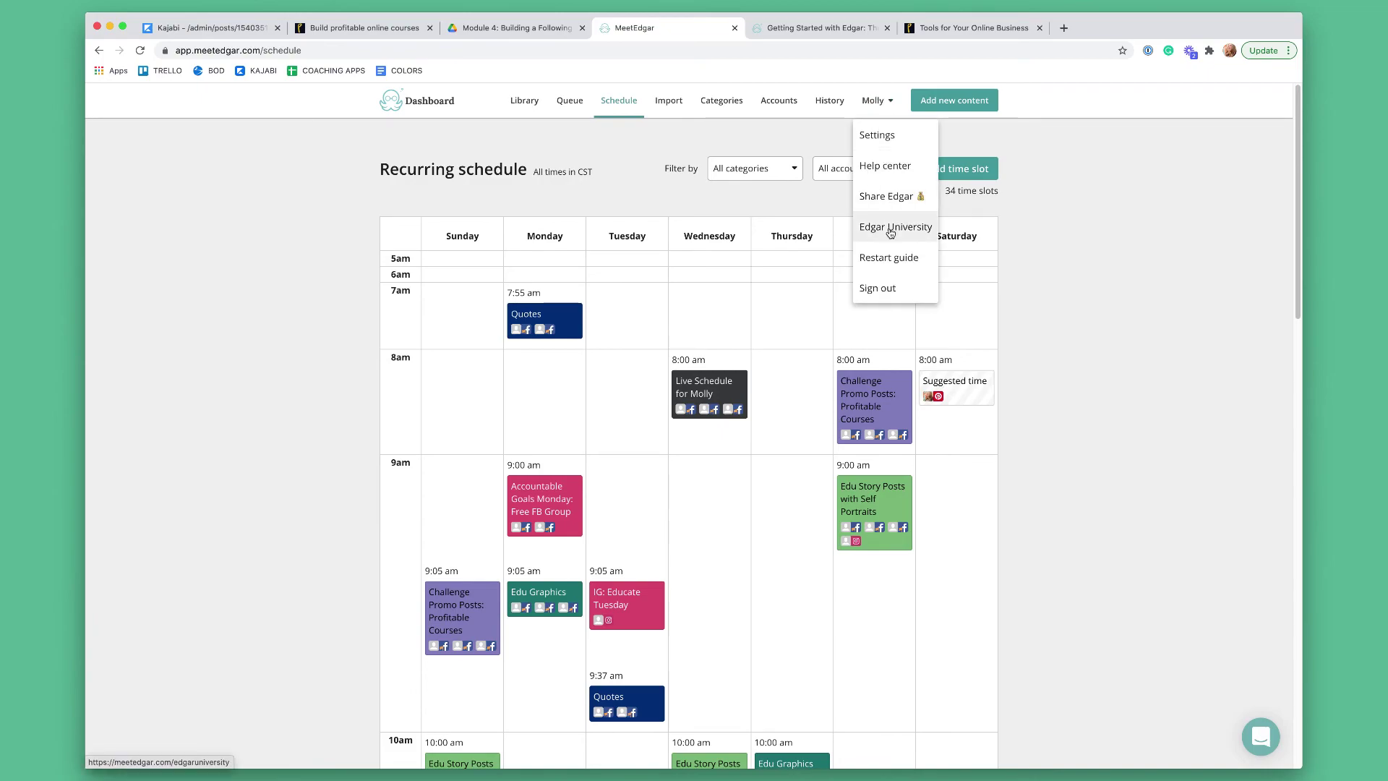
left_click(879, 173)
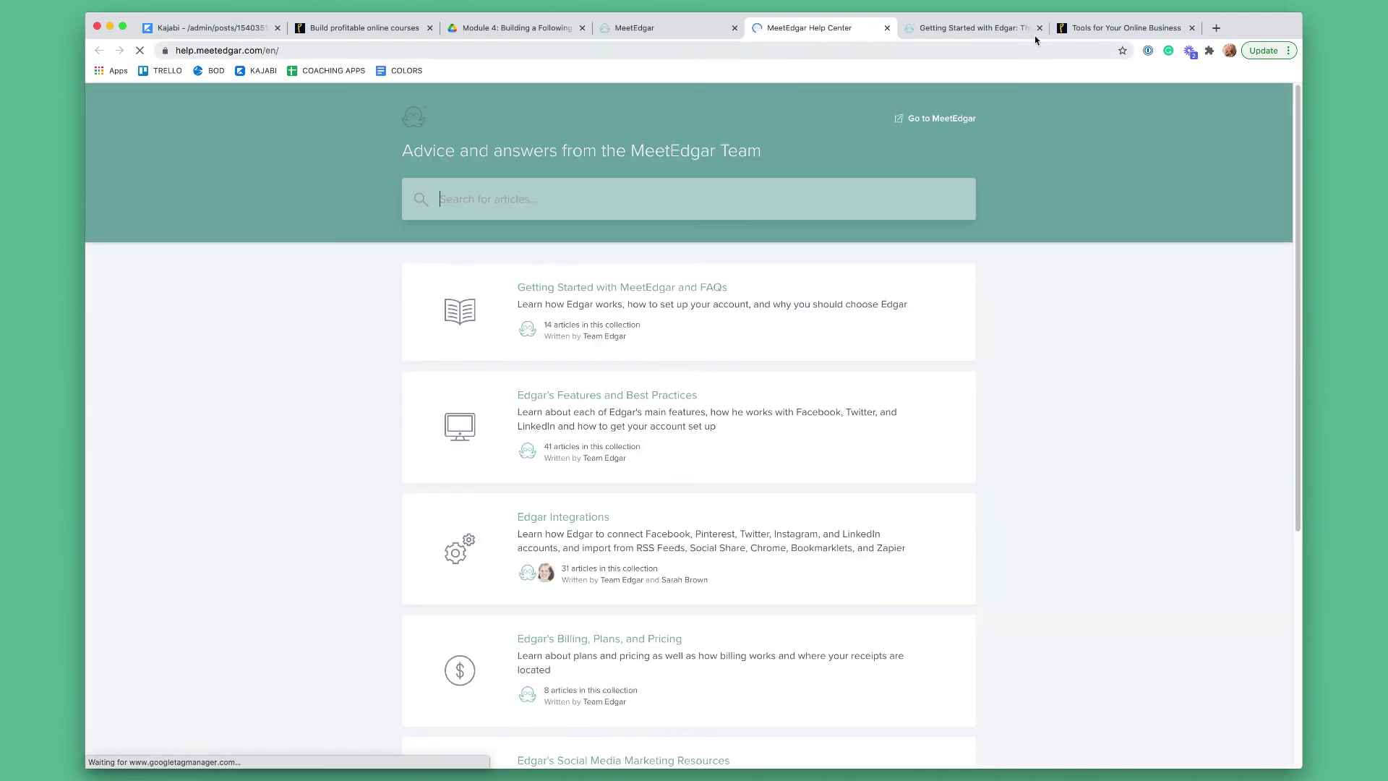
left_click(1038, 28)
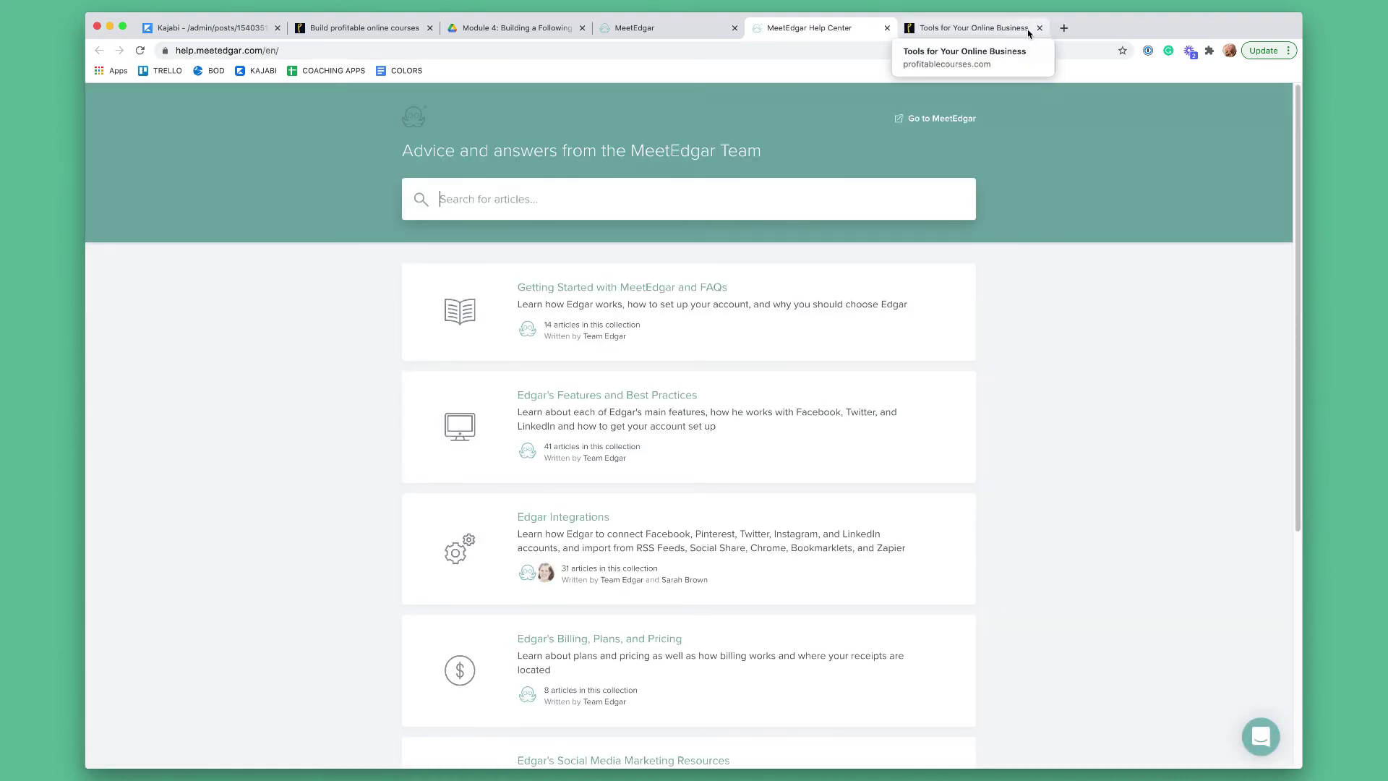
left_click(1015, 29)
left_click(1039, 28)
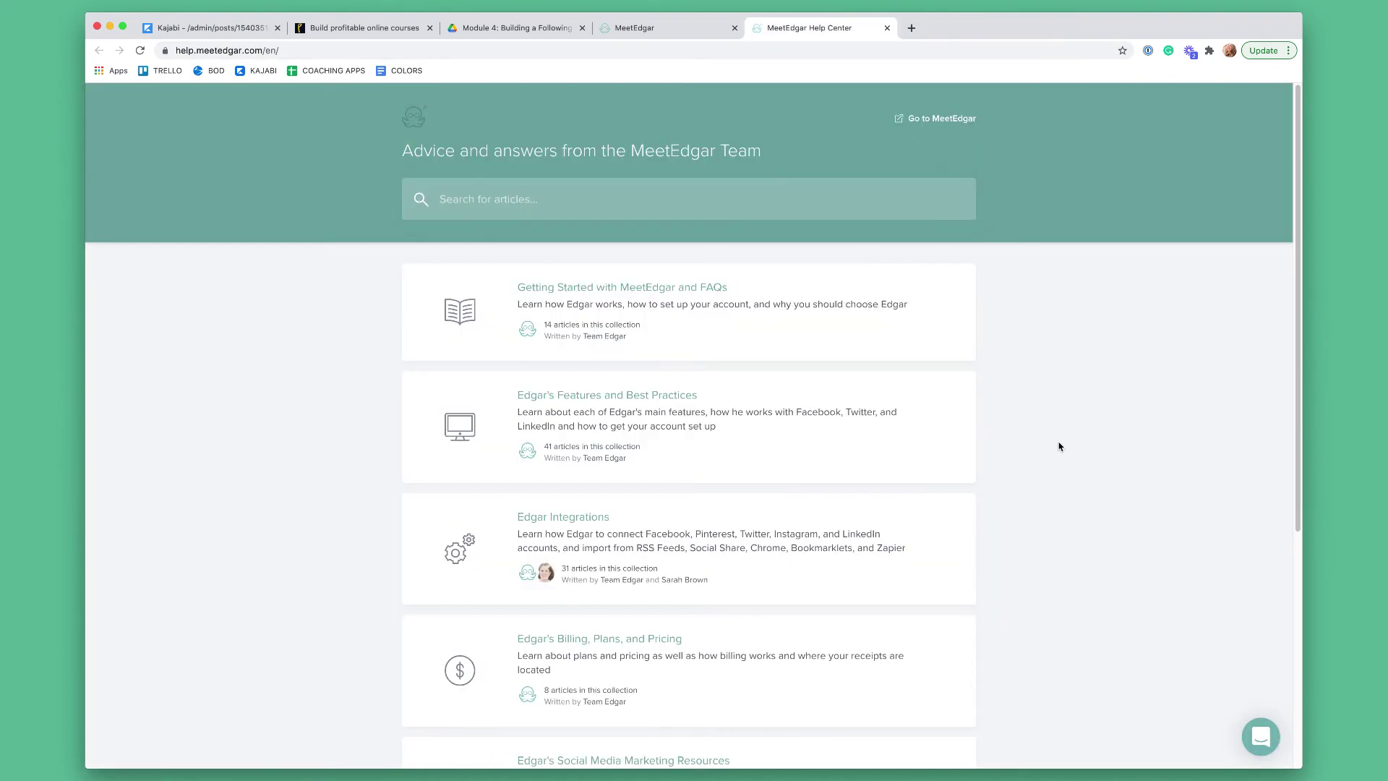
Open the Getting Started with MeetEdgar and FAQs collection and look through its articles.
scroll(1052, 429, "down", 1)
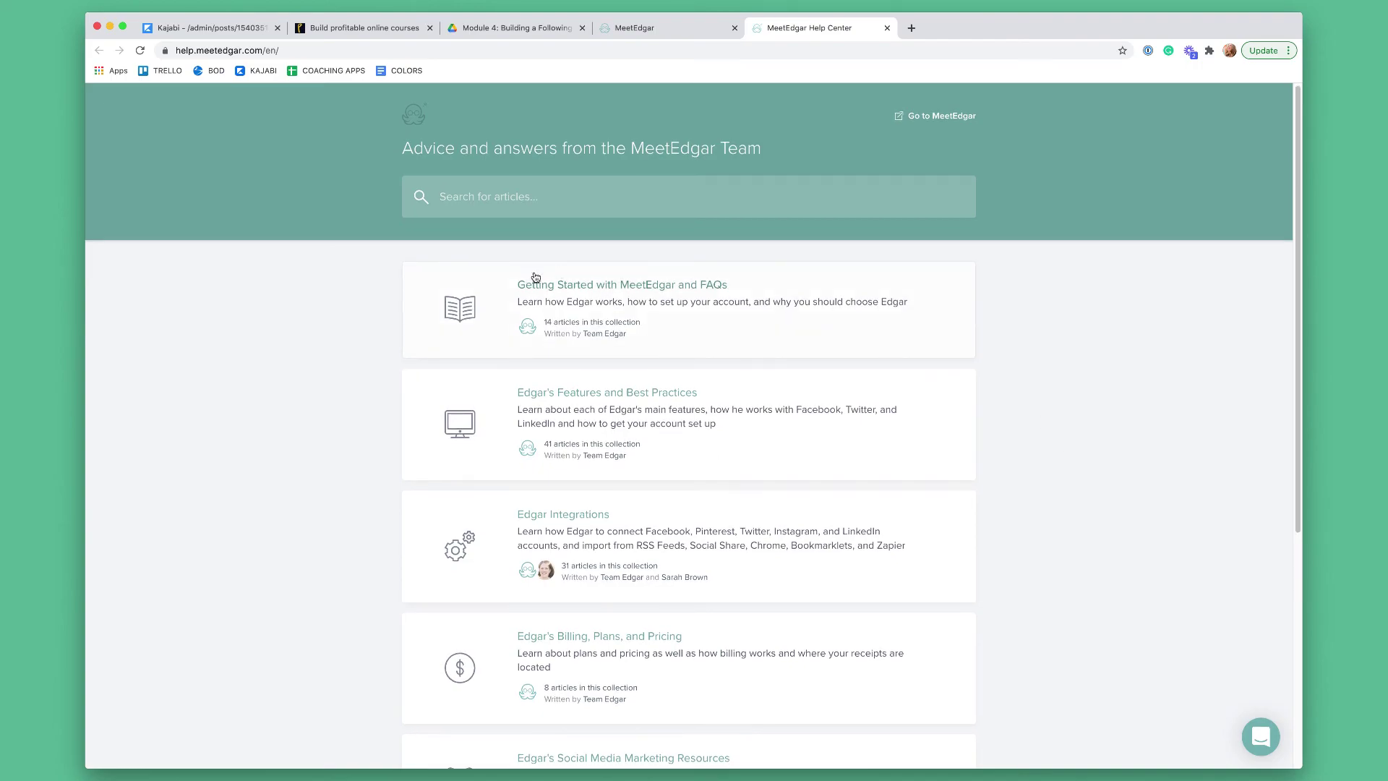
left_click(635, 292)
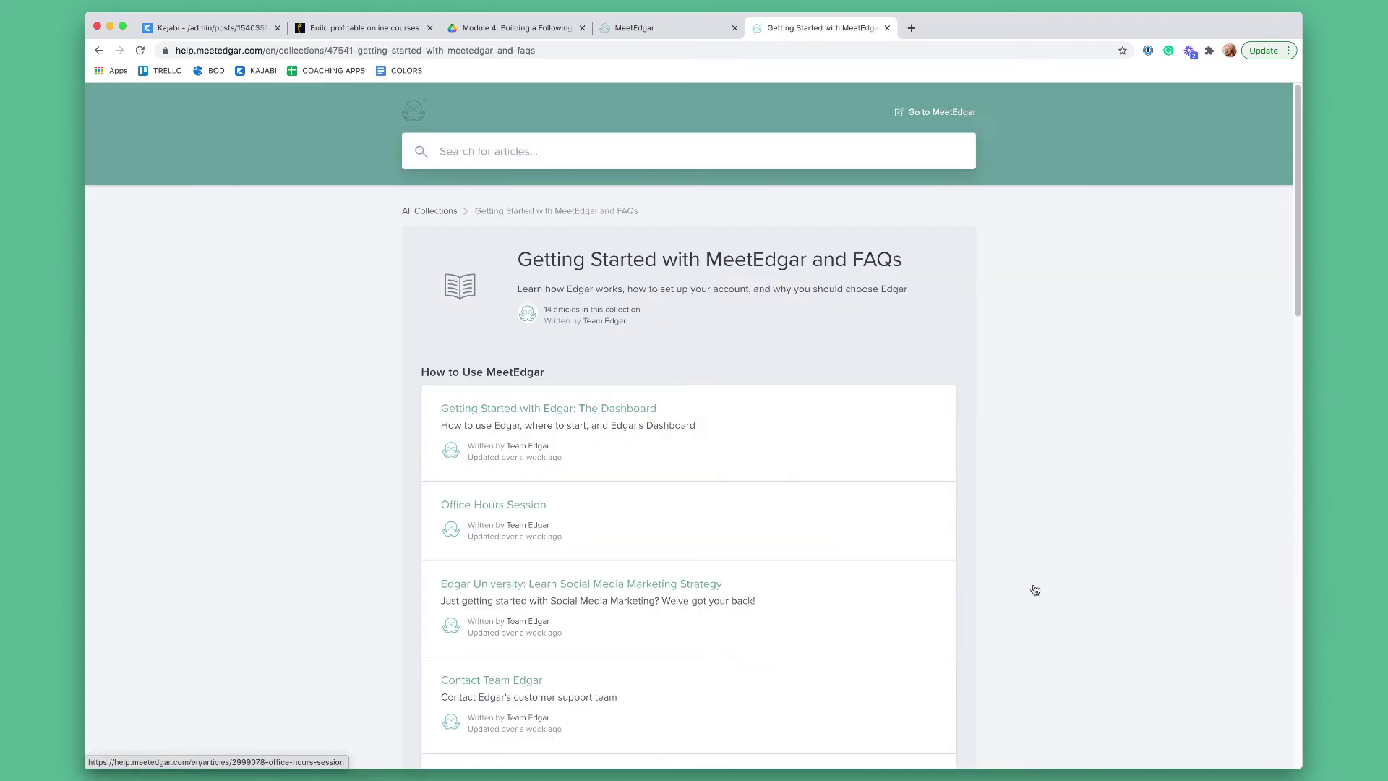
scroll(1053, 597, "down", 10)
scroll(1056, 596, "down", 9)
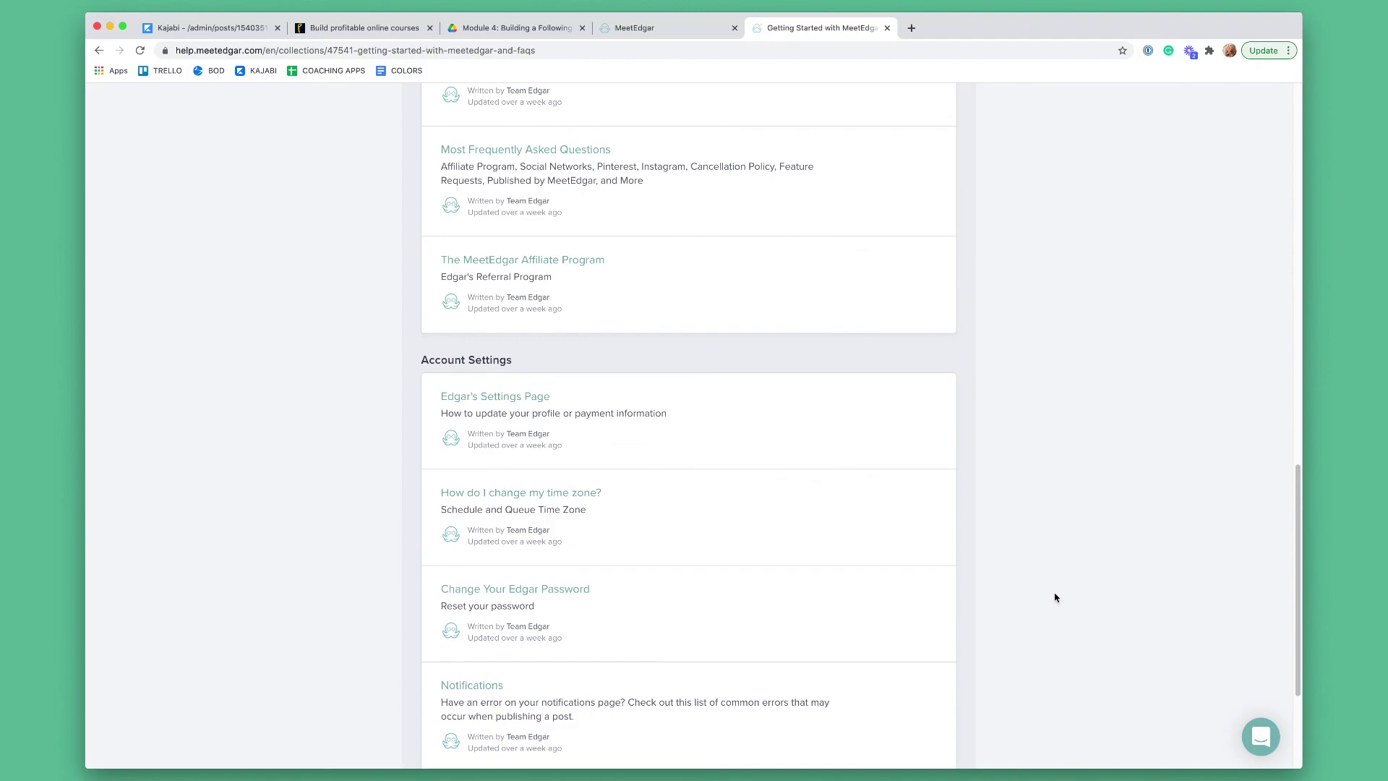
scroll(1055, 597, "up", 6)
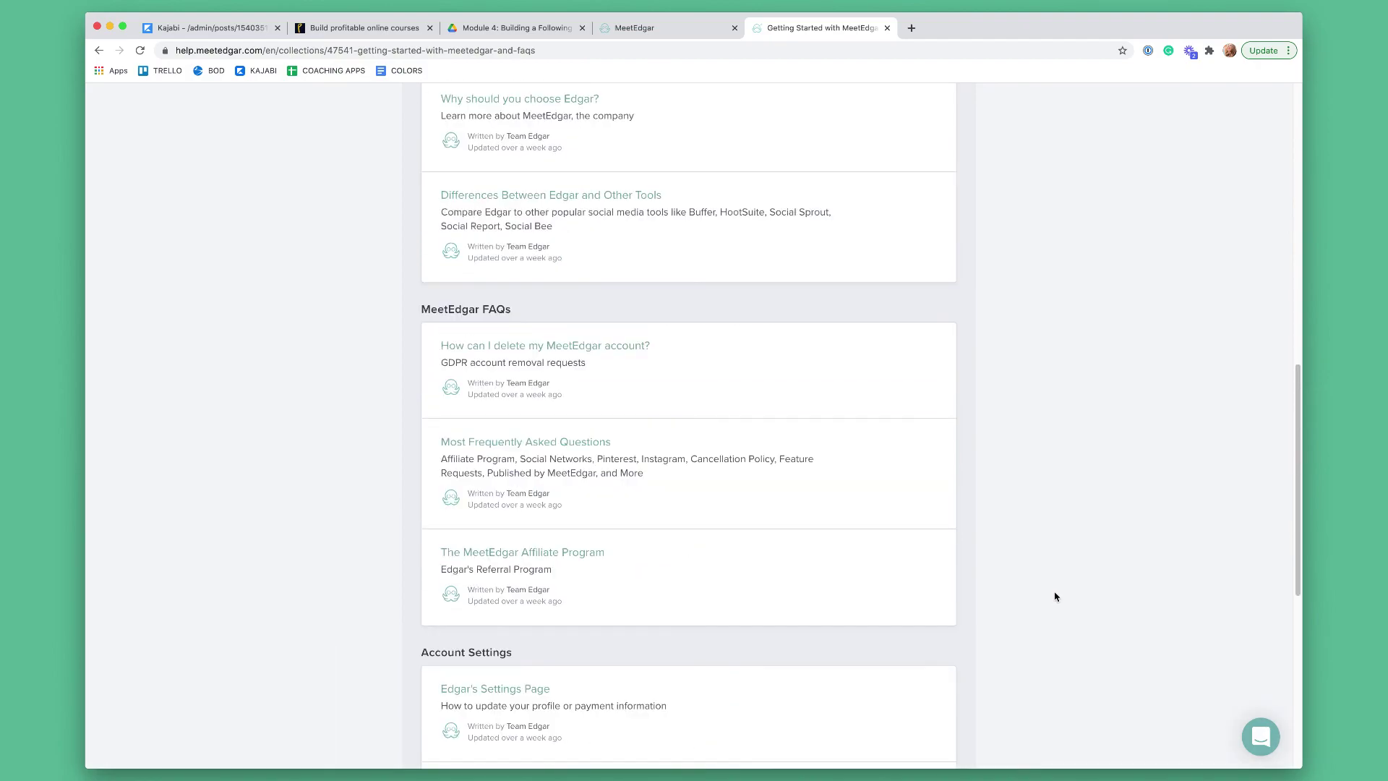
scroll(1055, 597, "up", 11)
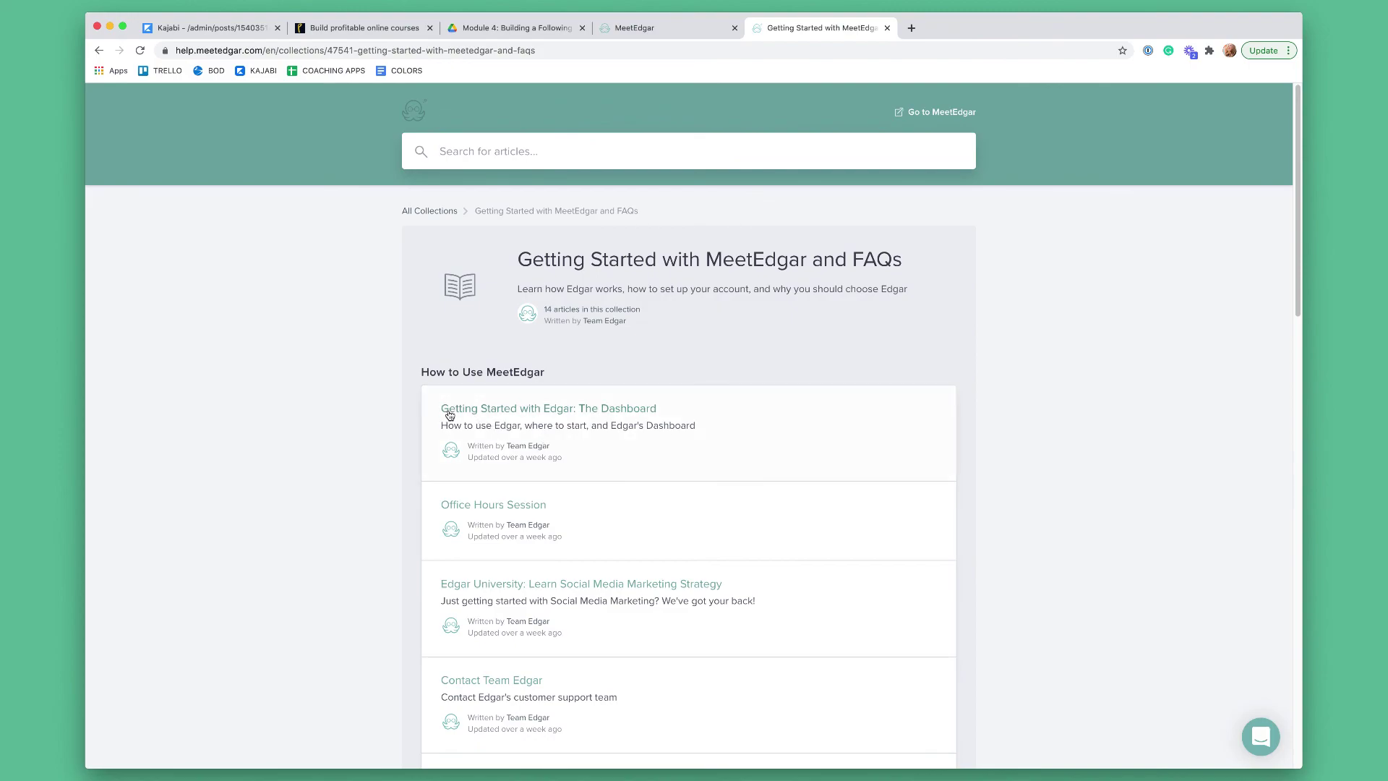
Open the Getting Started with Edgar: The Dashboard article and review its guide to Edgar's main features, highlighting that section's heading.
left_click(570, 409)
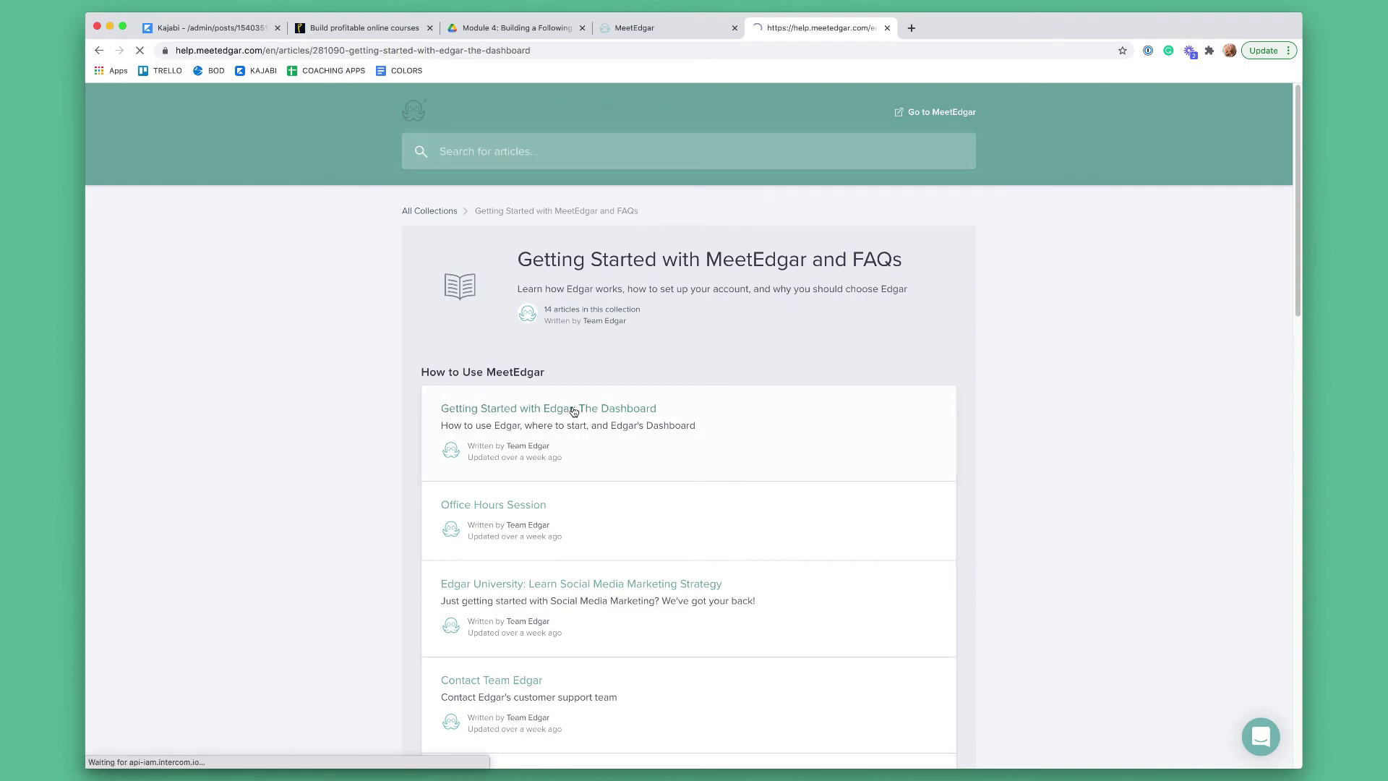
scroll(1132, 546, "down", 5)
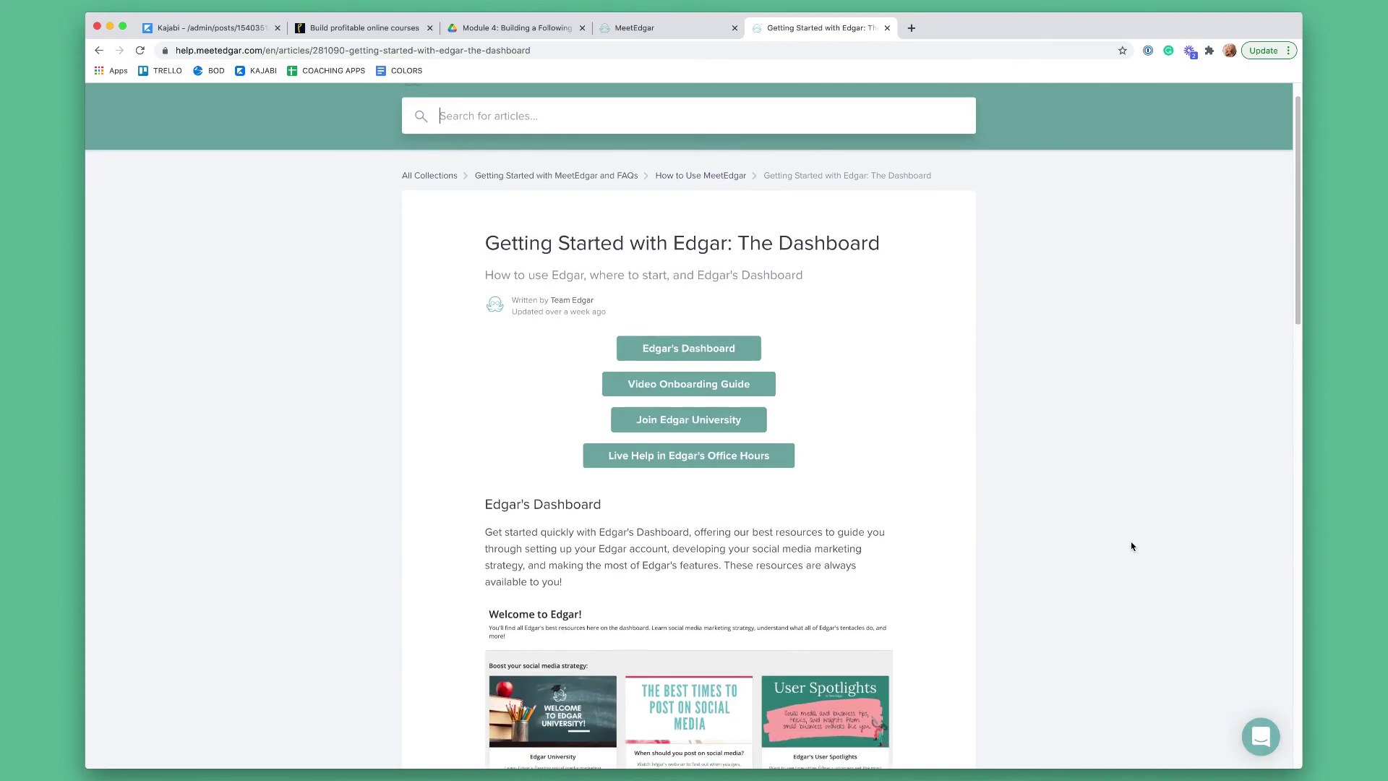
scroll(1132, 546, "down", 9)
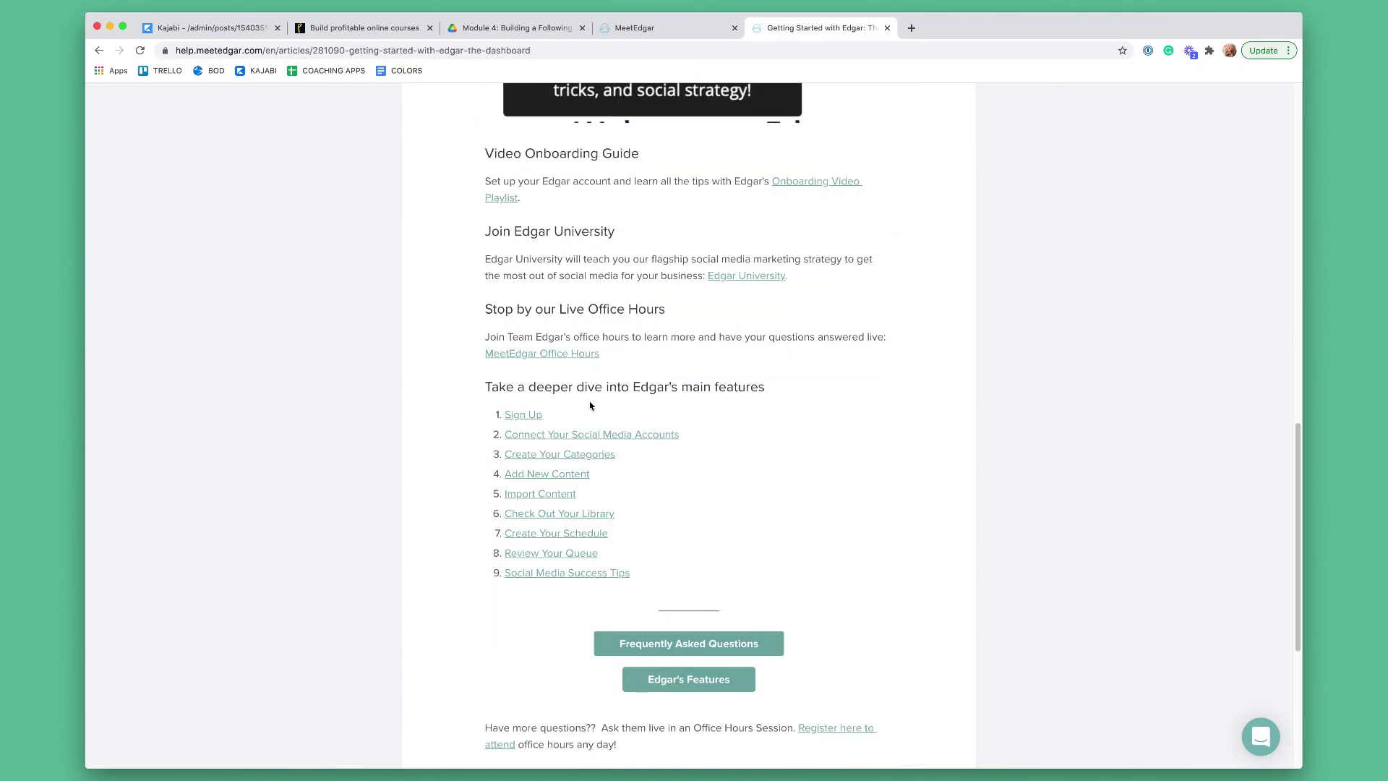
left_click_drag(492, 386, 764, 391)
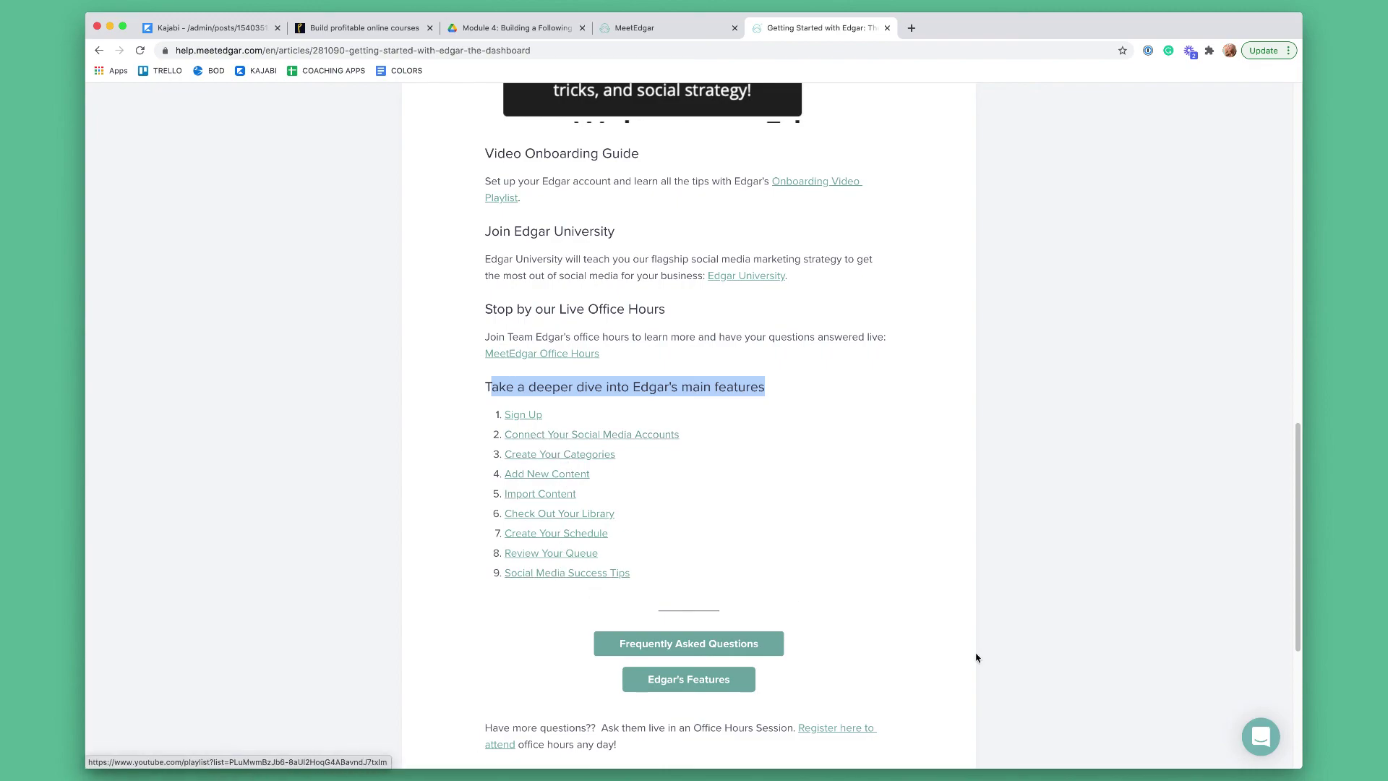
left_click(1052, 667)
scroll(1052, 666, "down", 3)
scroll(1052, 667, "down", 3)
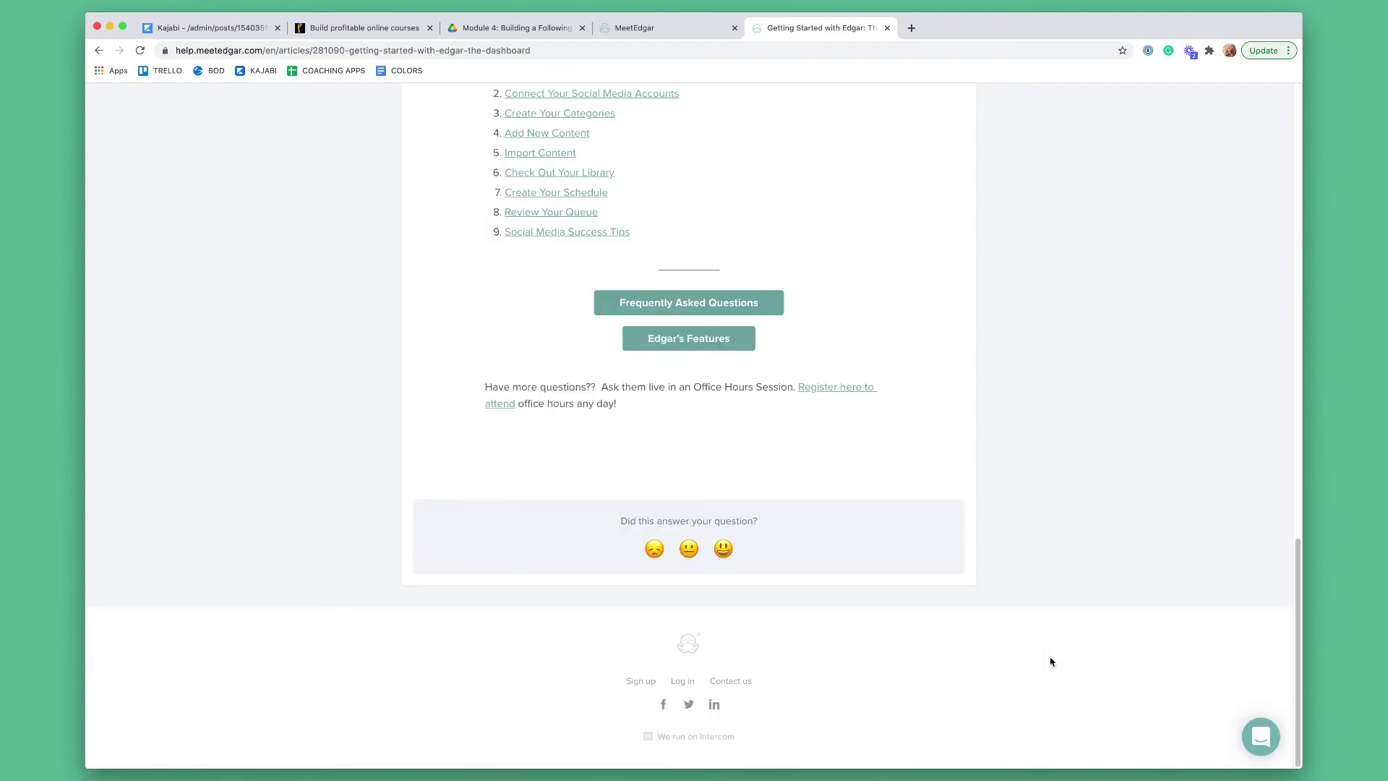
scroll(1052, 664, "up", 4)
scroll(1052, 661, "up", 1)
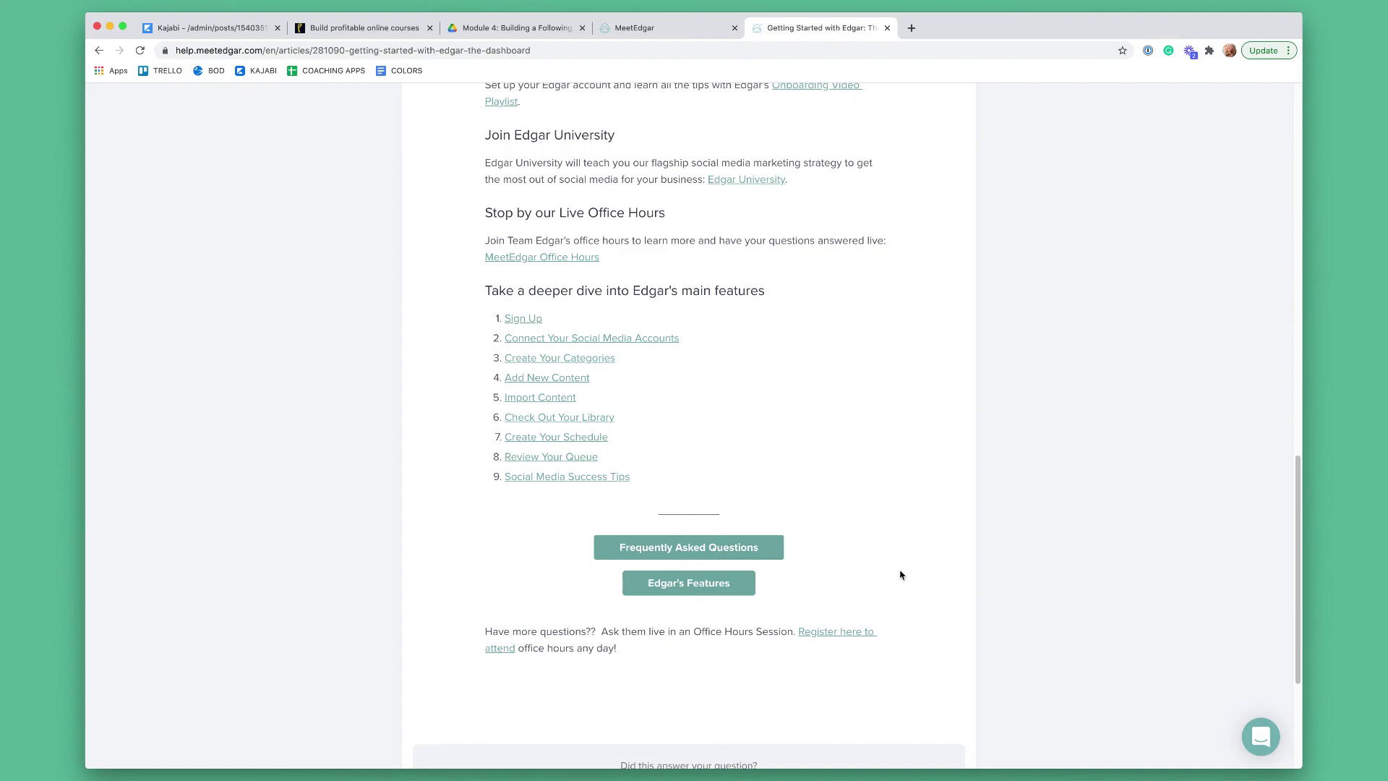
Highlight the article's Stop by our Live Office Hours section, followed by its Join Edgar University section.
scroll(602, 289, "up", 1)
left_click_drag(497, 258, 600, 303)
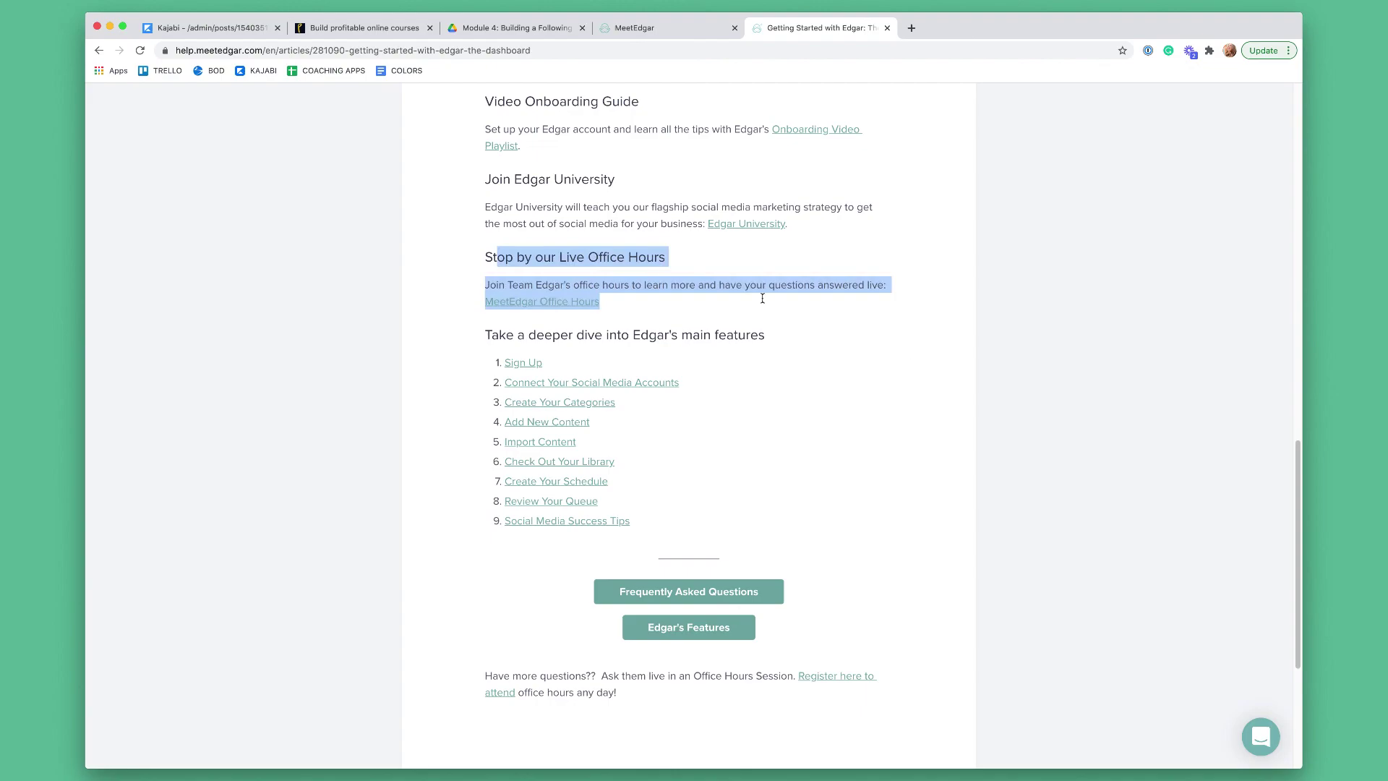
scroll(976, 393, "up", 1)
scroll(940, 394, "up", 5)
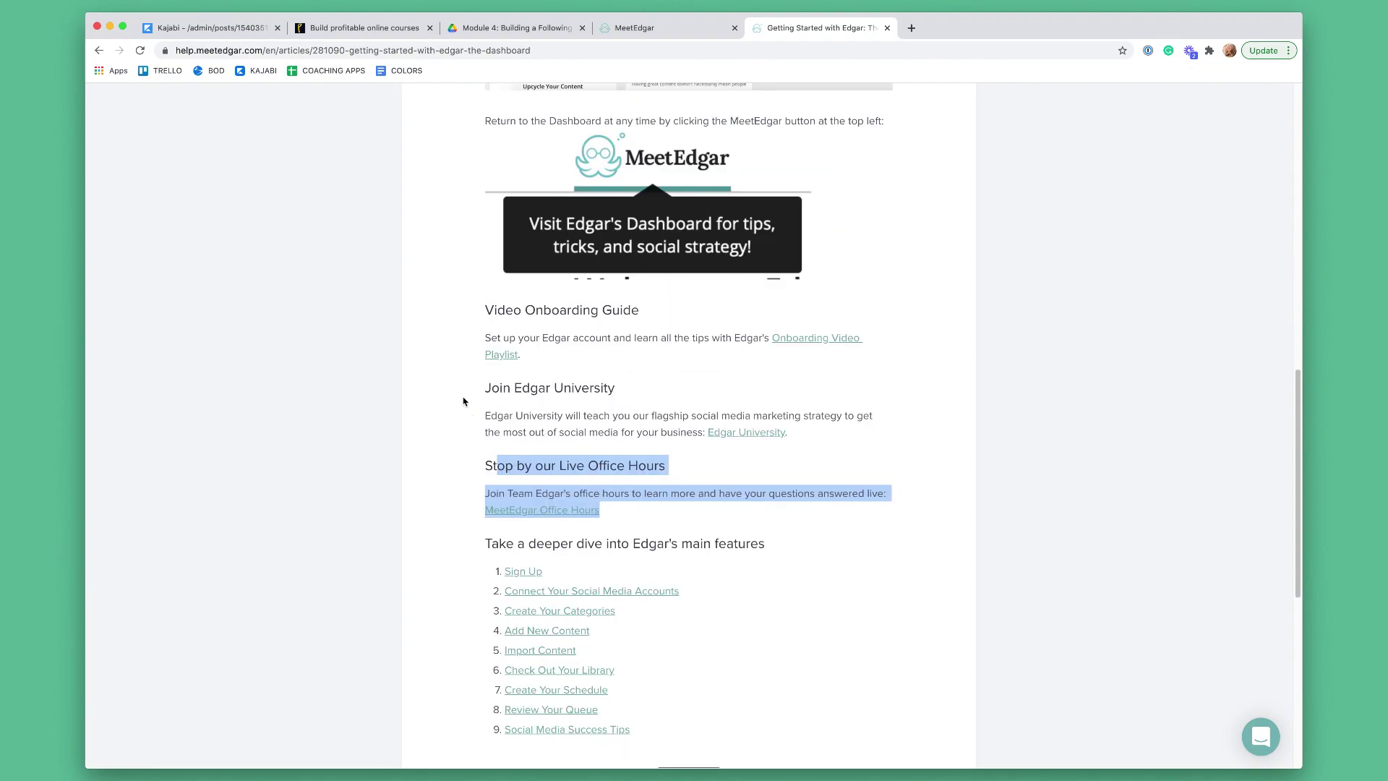
left_click_drag(464, 398, 959, 473)
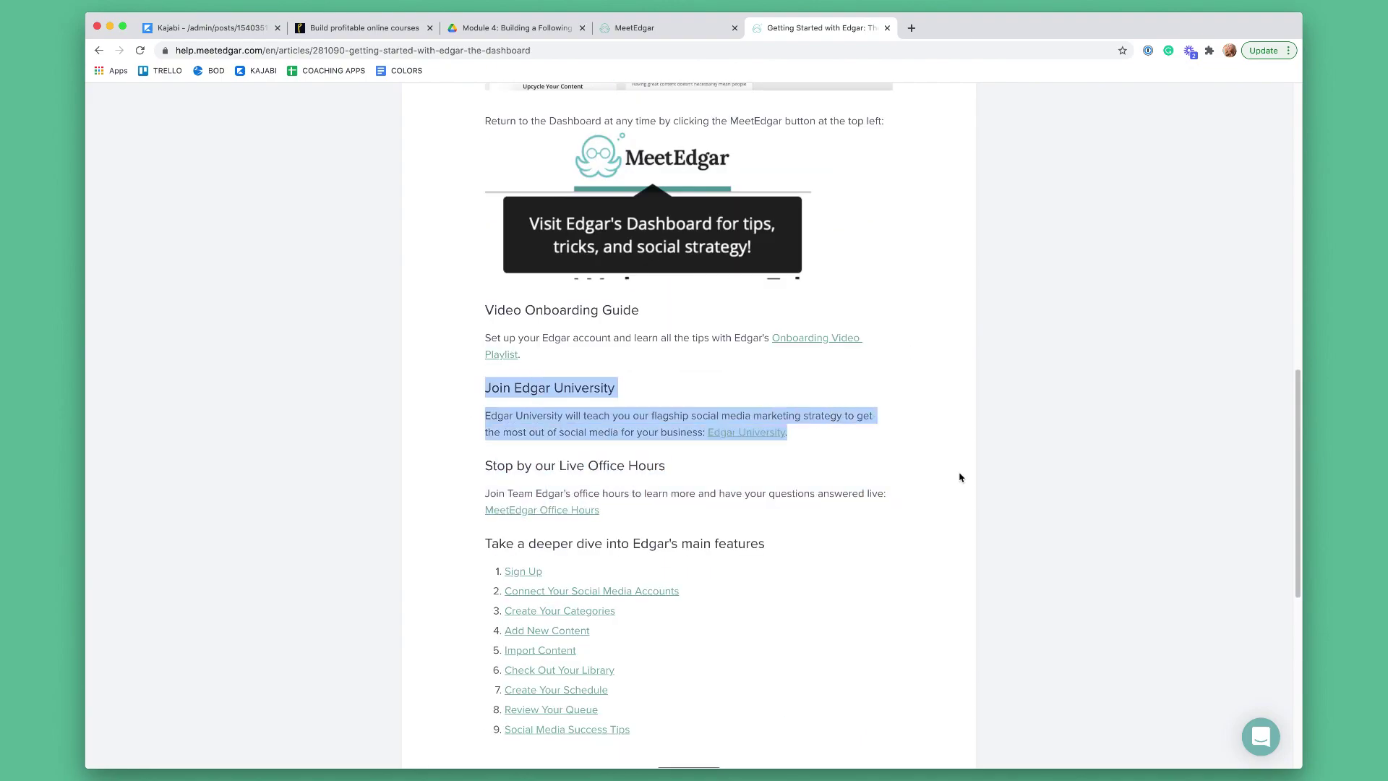
Return from the help article to MeetEdgar's recurring schedule.
scroll(960, 475, "up", 3)
scroll(960, 477, "up", 15)
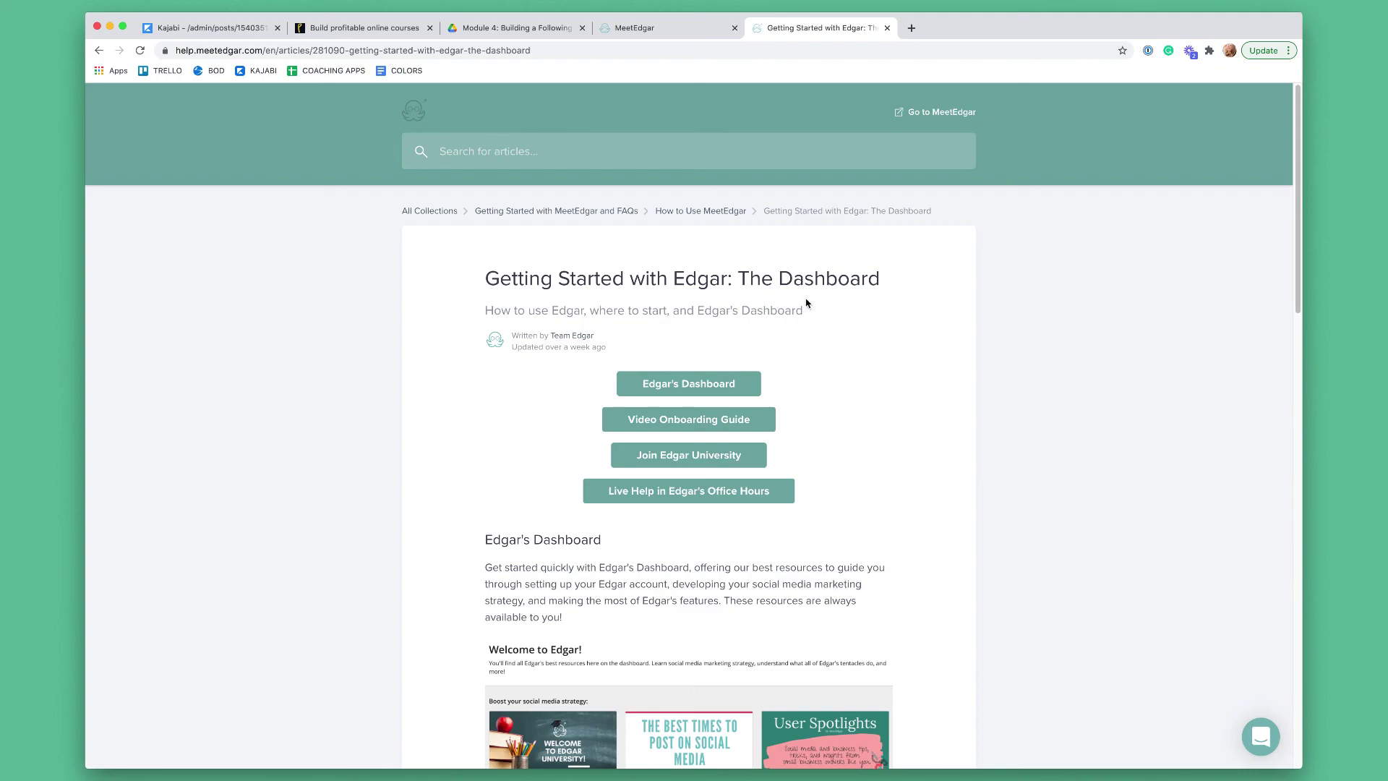
left_click(701, 29)
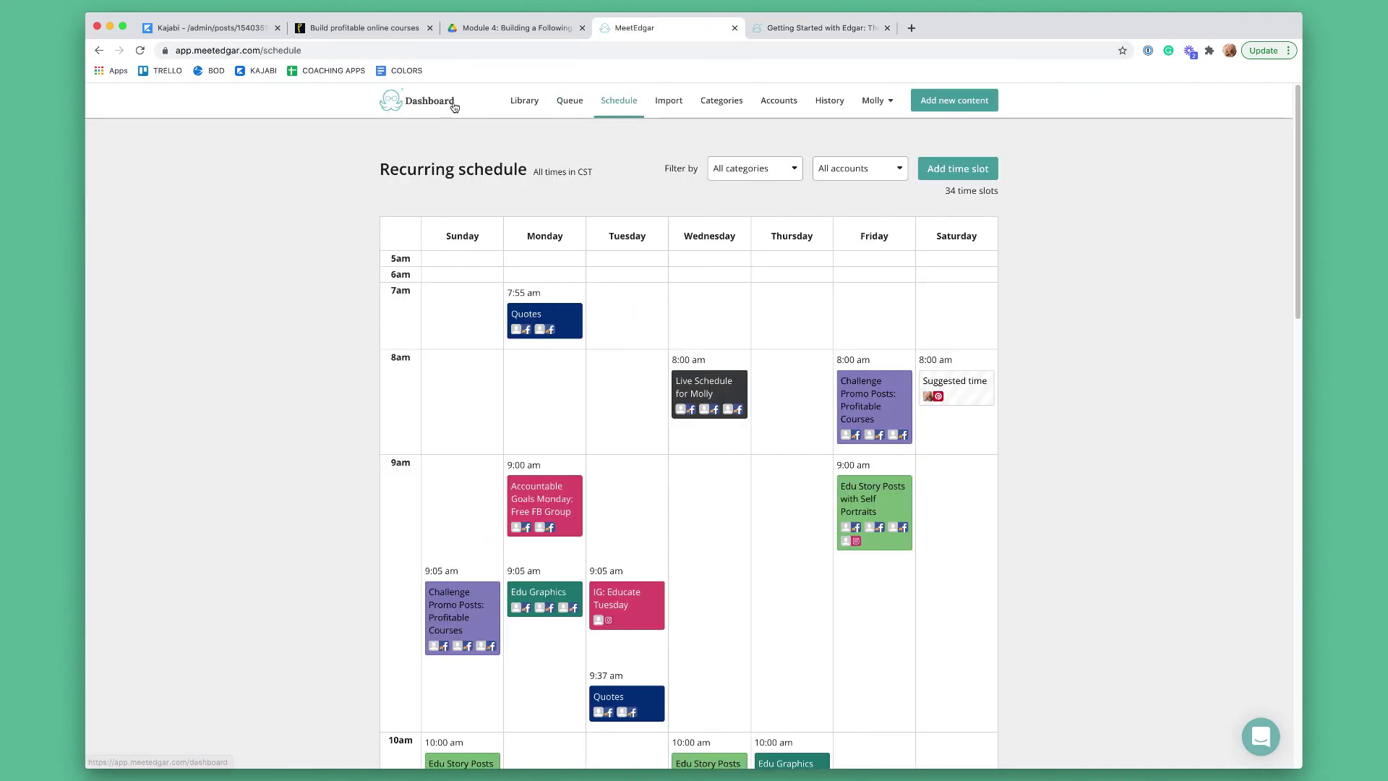